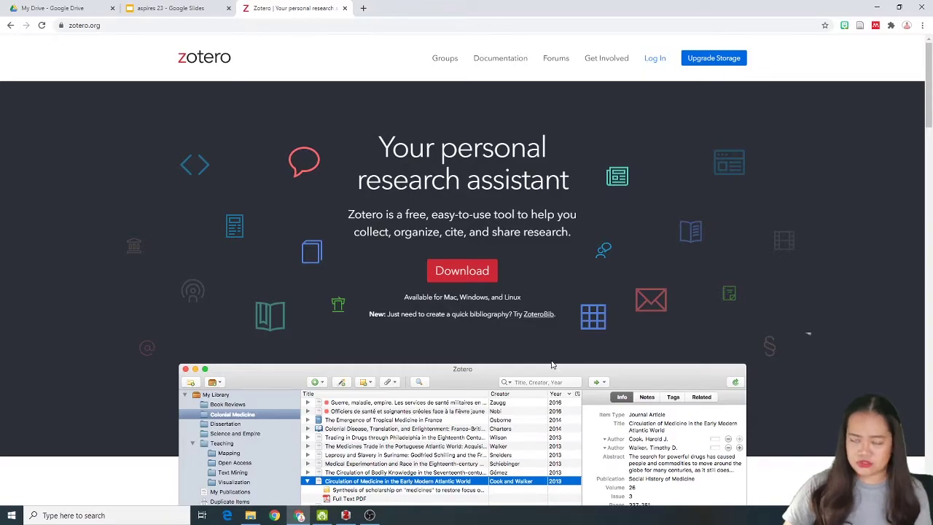
left_click(655, 64)
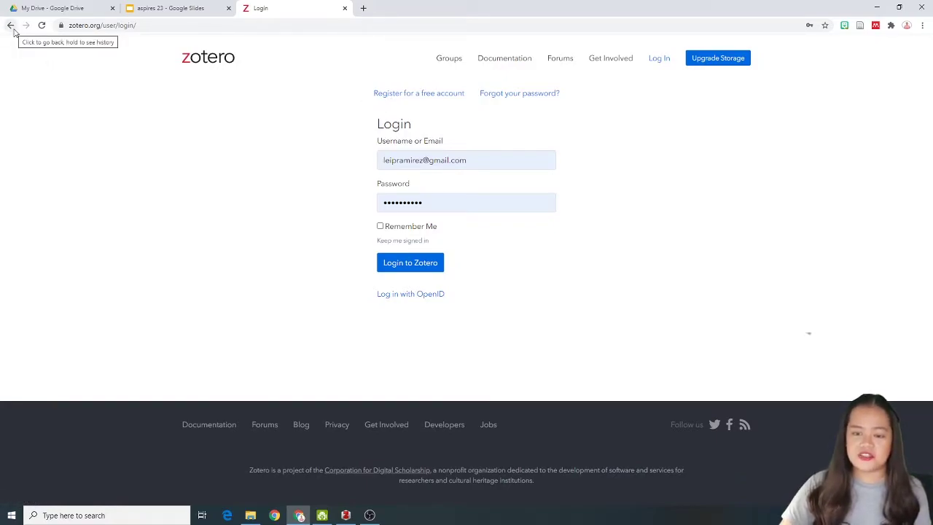
left_click(11, 26)
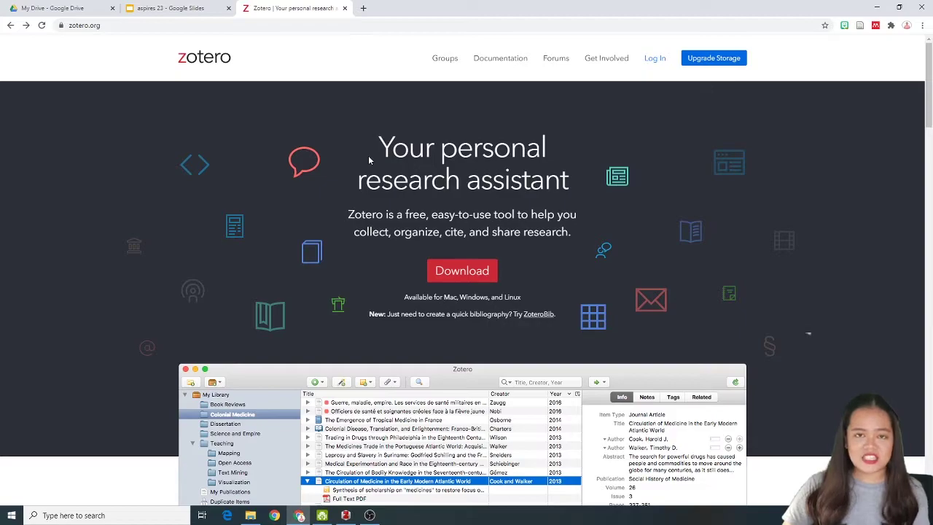
- Open zotero.org's Downloads page for Zotero 5.0 for Windows and the Chrome Connector, with a spare blank tab
left_click(469, 277)
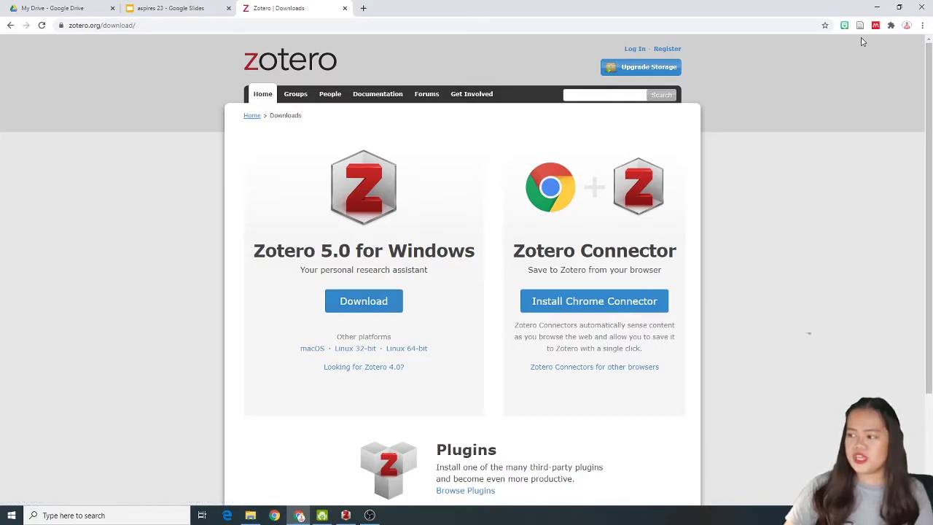
left_click(363, 8)
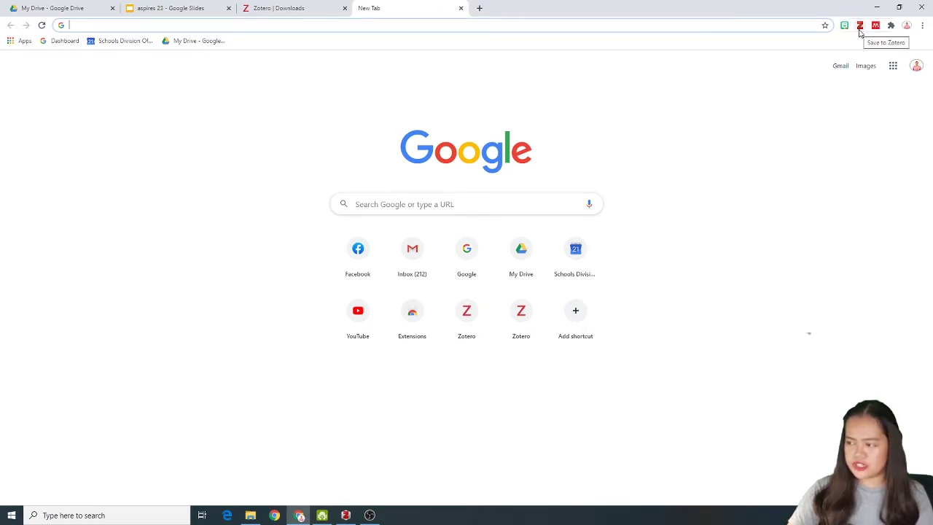
left_click(286, 7)
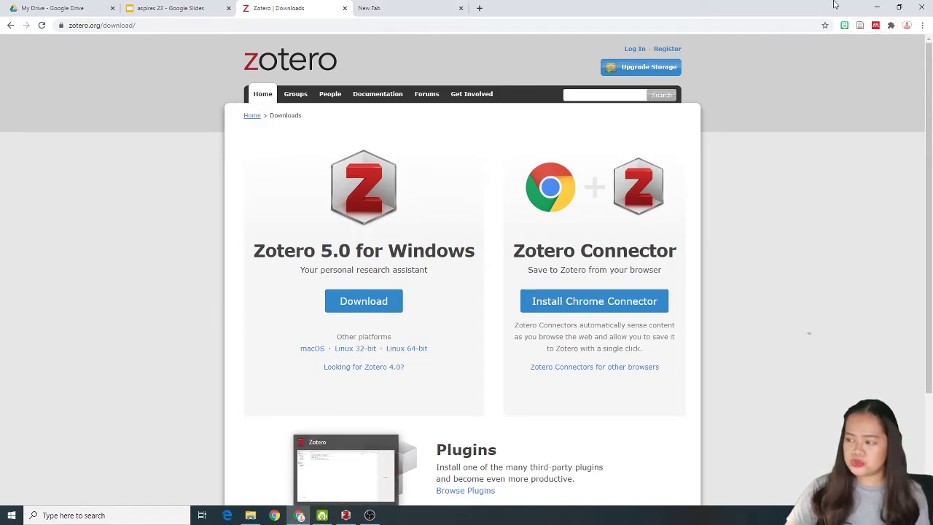
- Launch Zotero desktop and browse My Library's ict, learners and philosophy collections
left_click(878, 9)
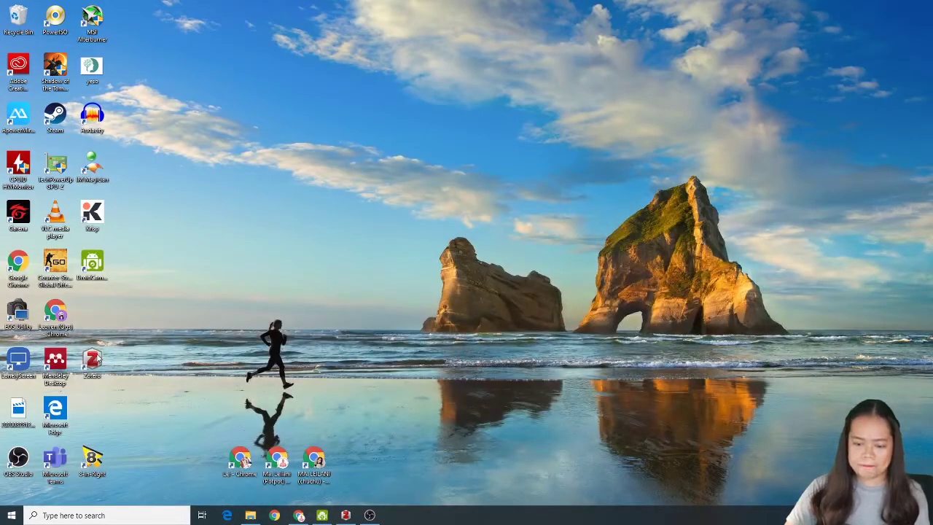
double_click(93, 361)
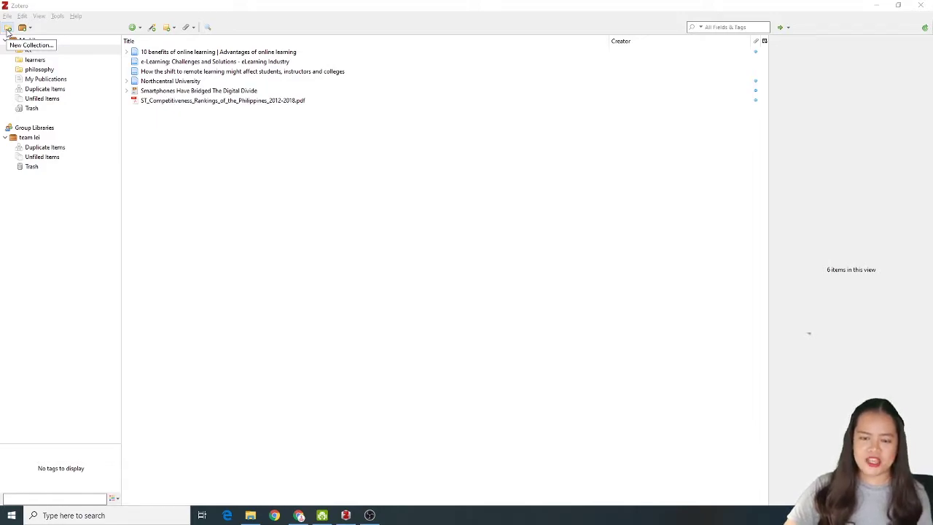
left_click(24, 41)
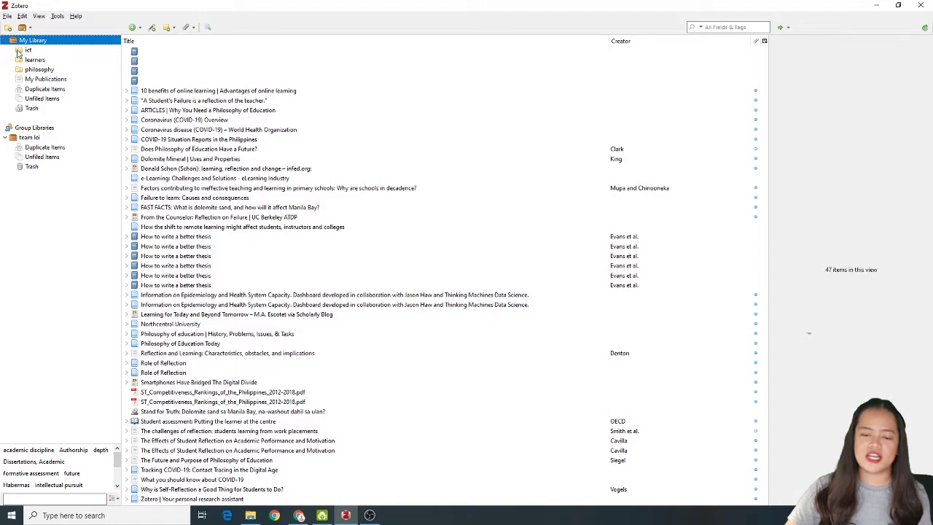
left_click(28, 50)
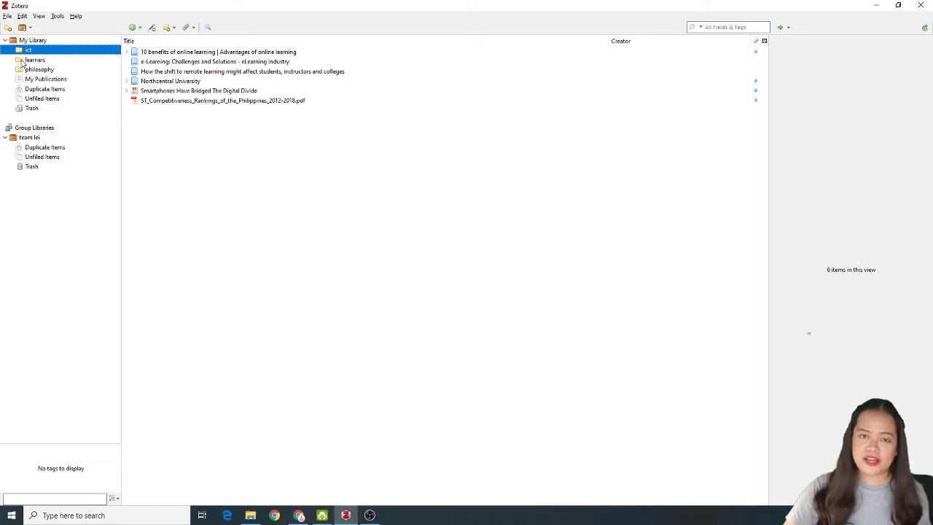
left_click(24, 61)
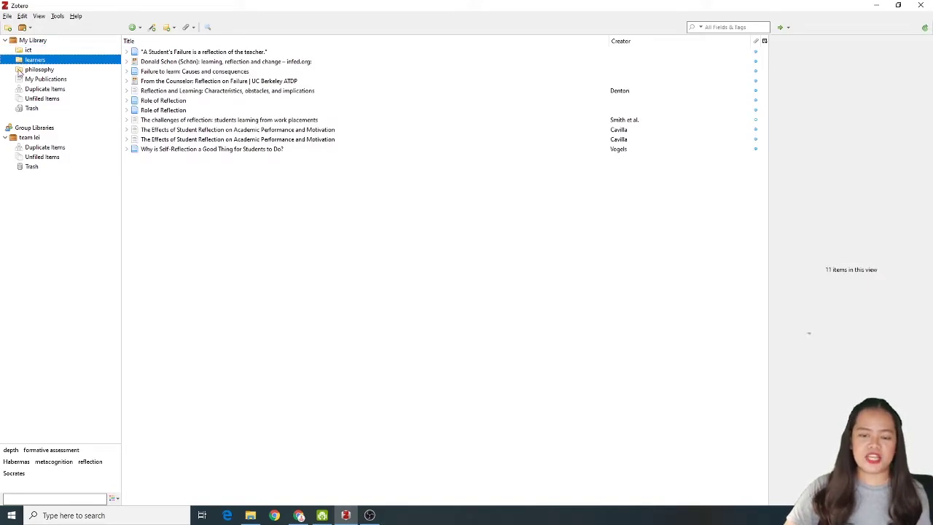
left_click(23, 70)
left_click(27, 61)
left_click(28, 50)
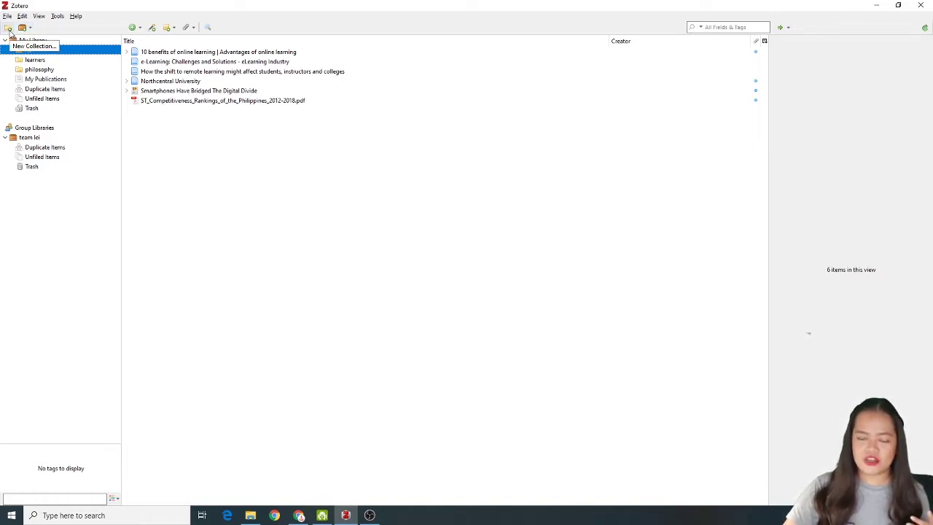
- Make a new empty collection called 'covid19' under My Library
left_click(8, 27)
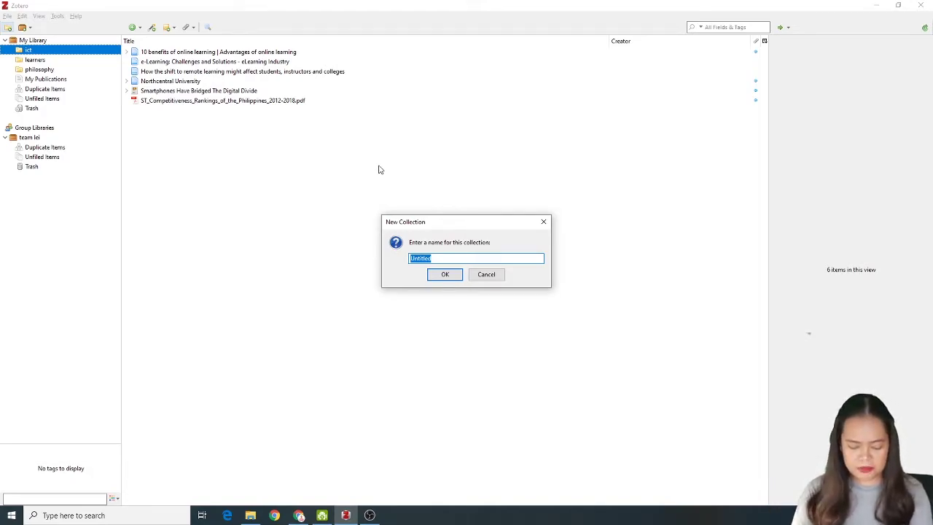
type("covid")
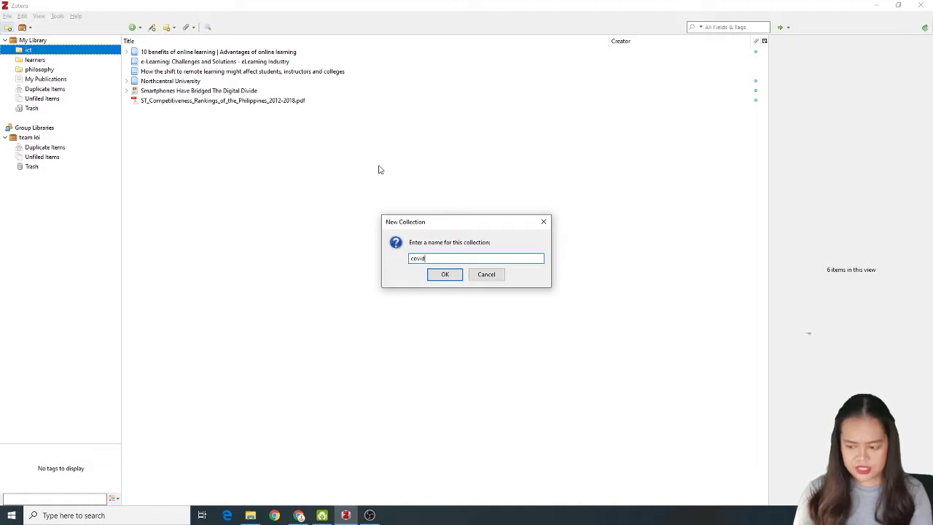
type("1")
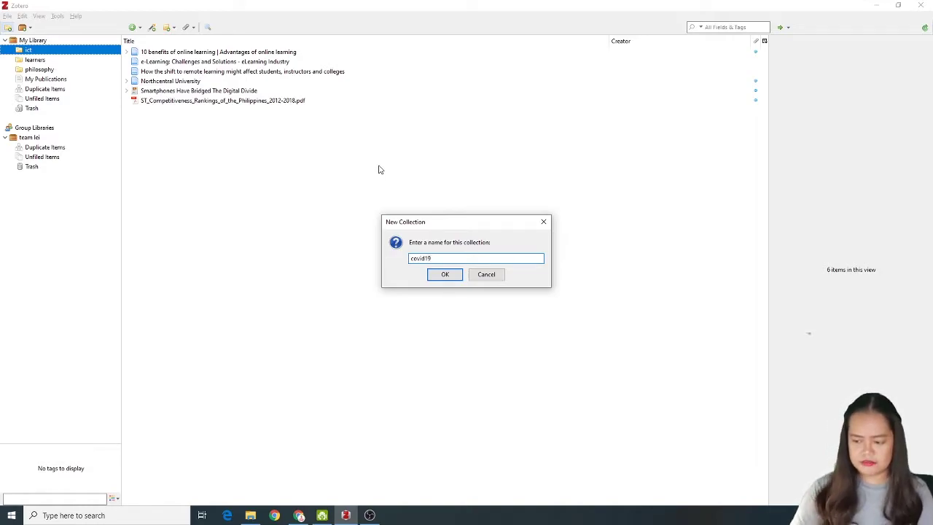
type("9")
left_click(444, 277)
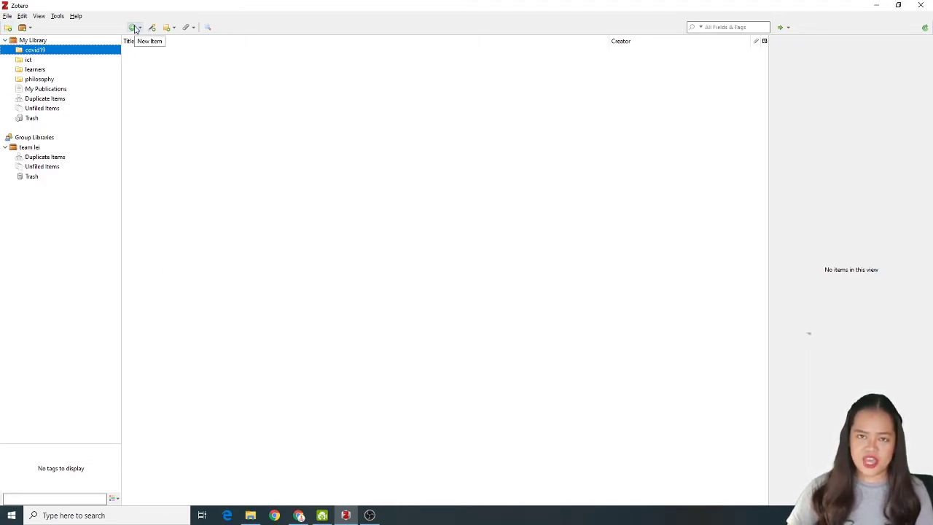
left_click(135, 29)
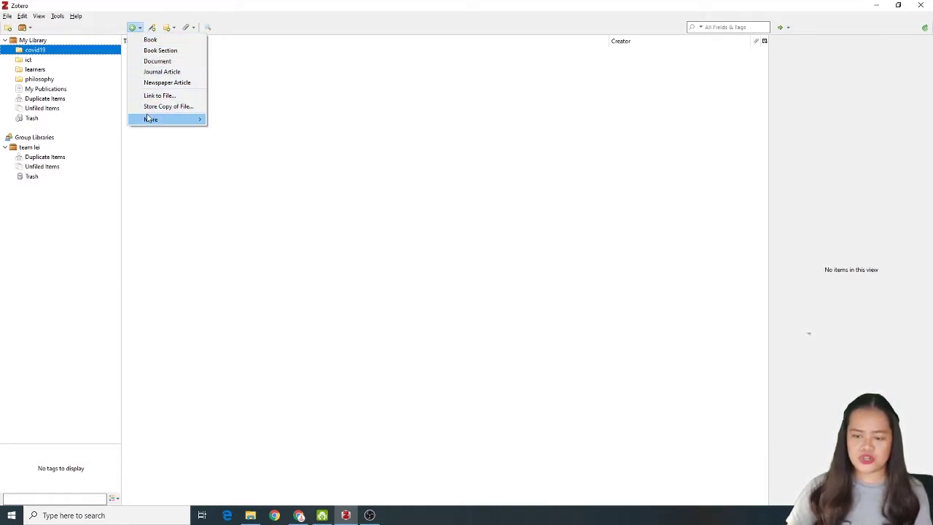
mouse_move(150, 120)
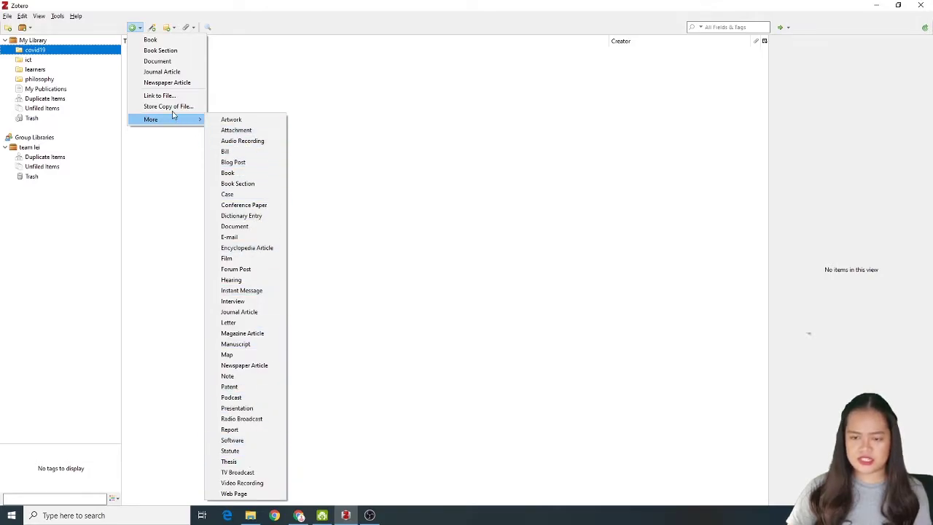
left_click(151, 43)
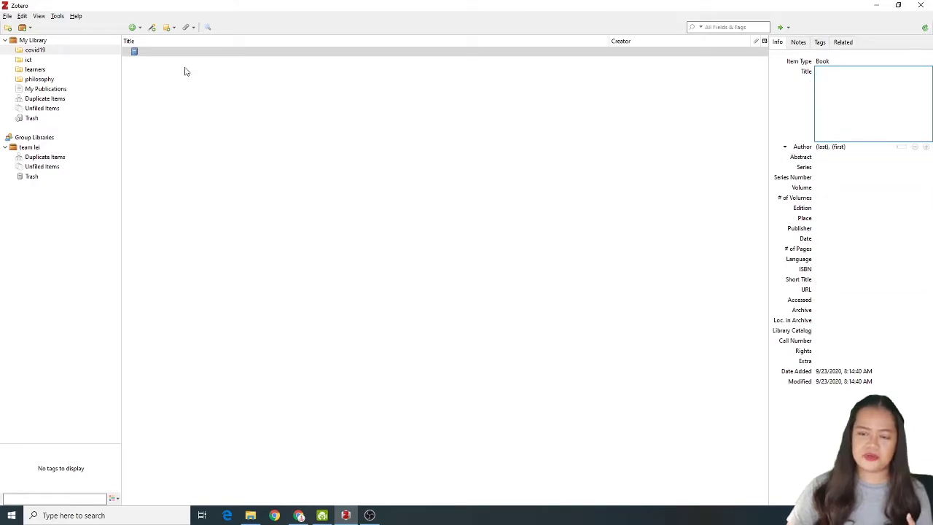
left_click(138, 53)
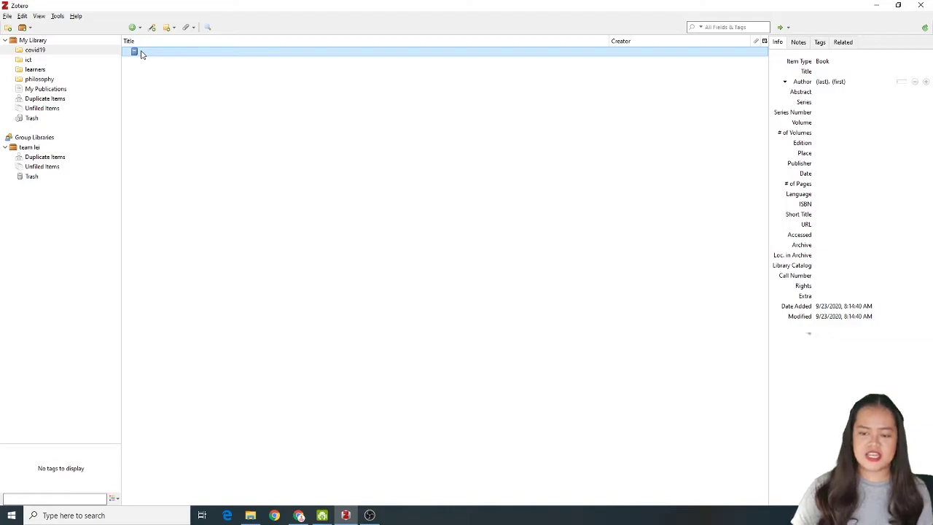
key("Delete")
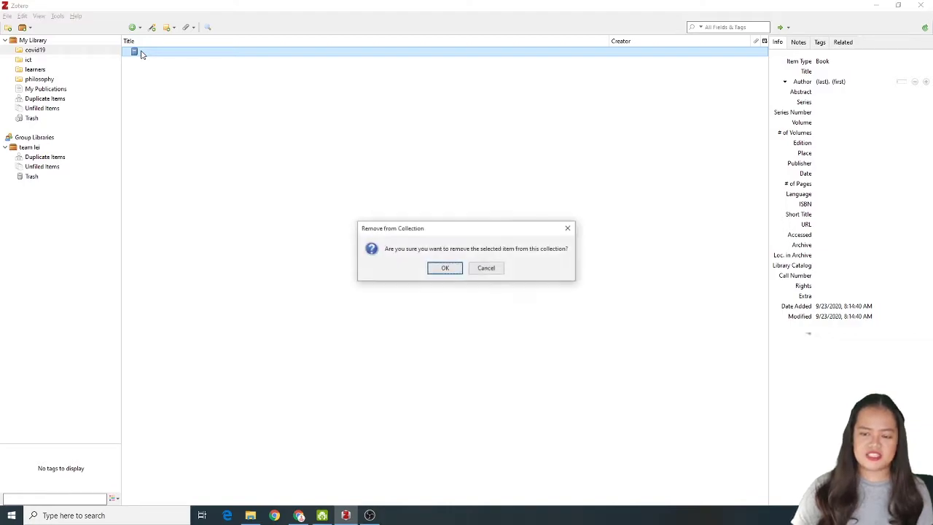
left_click(442, 268)
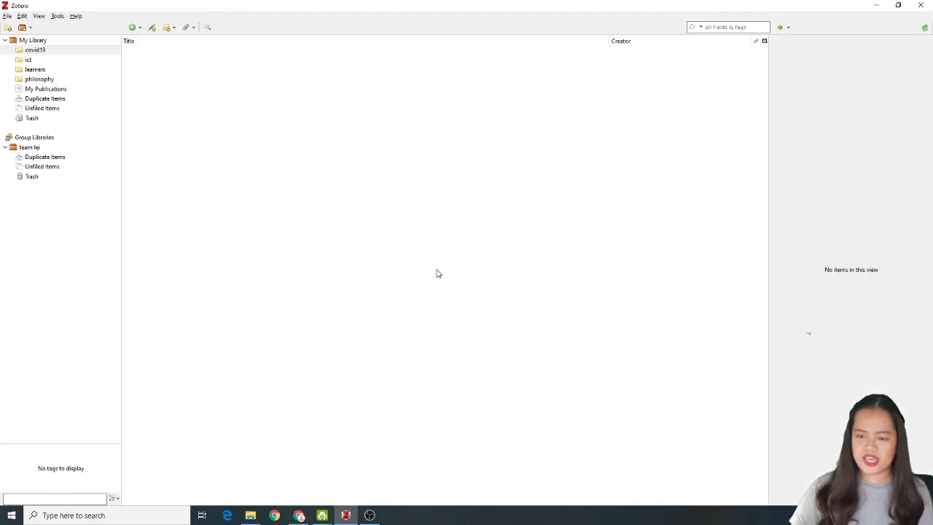
left_click(154, 28)
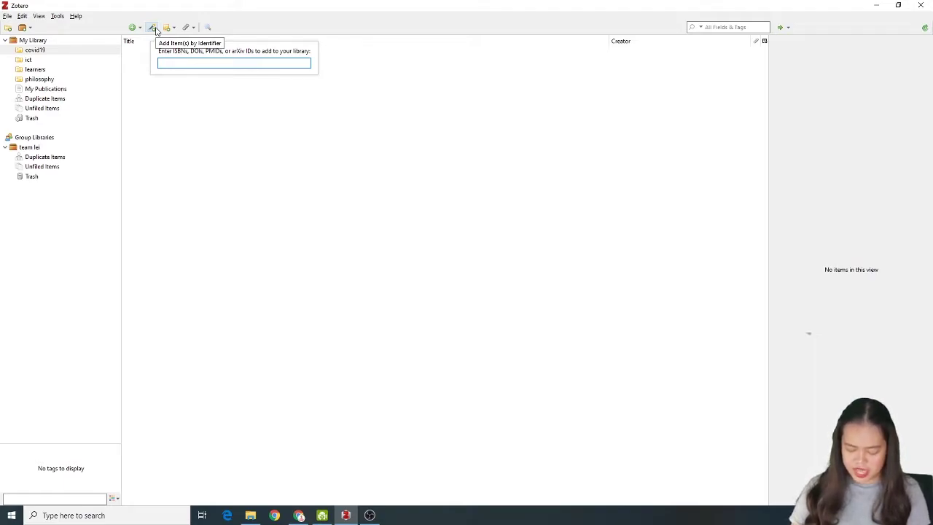
type("9783319")
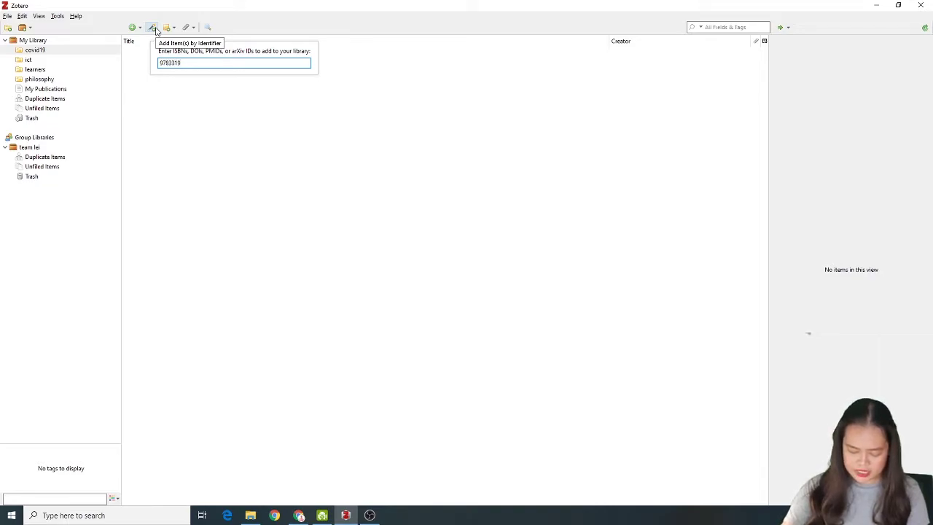
type("042")
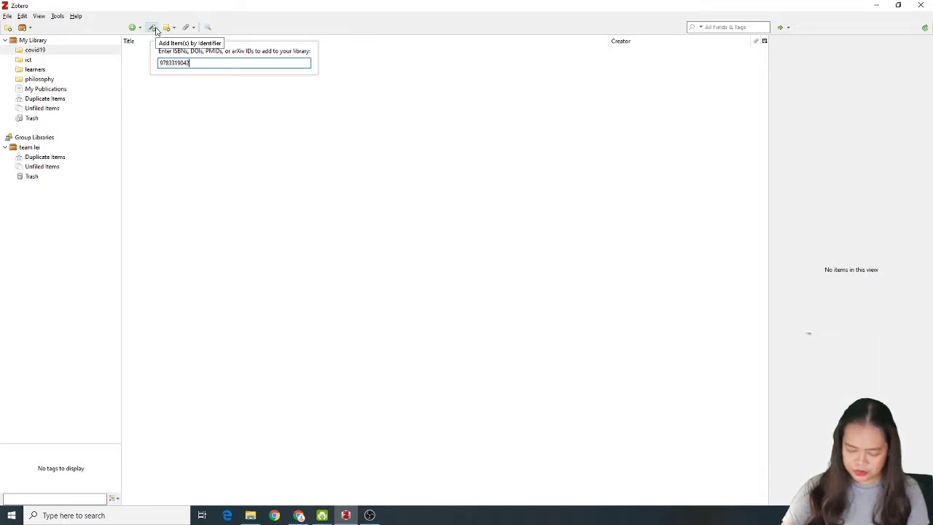
type("86")
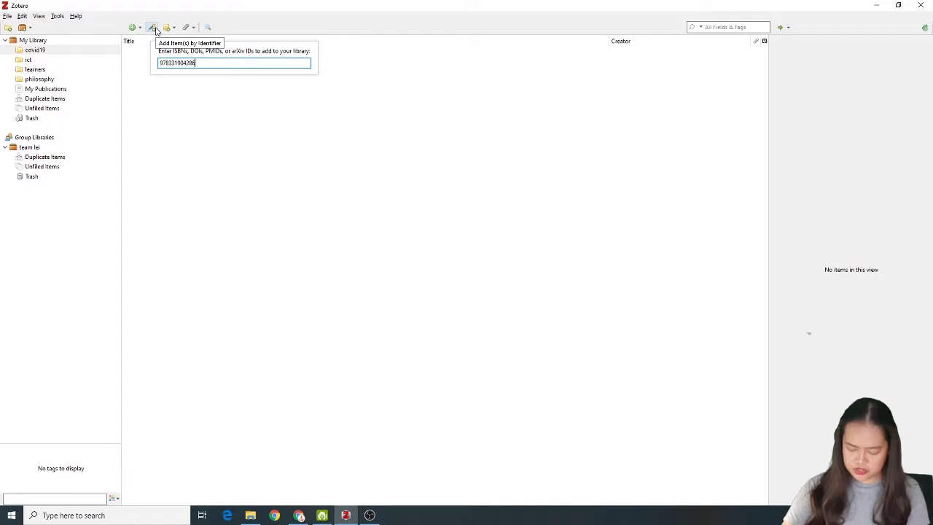
type("2")
key("Return")
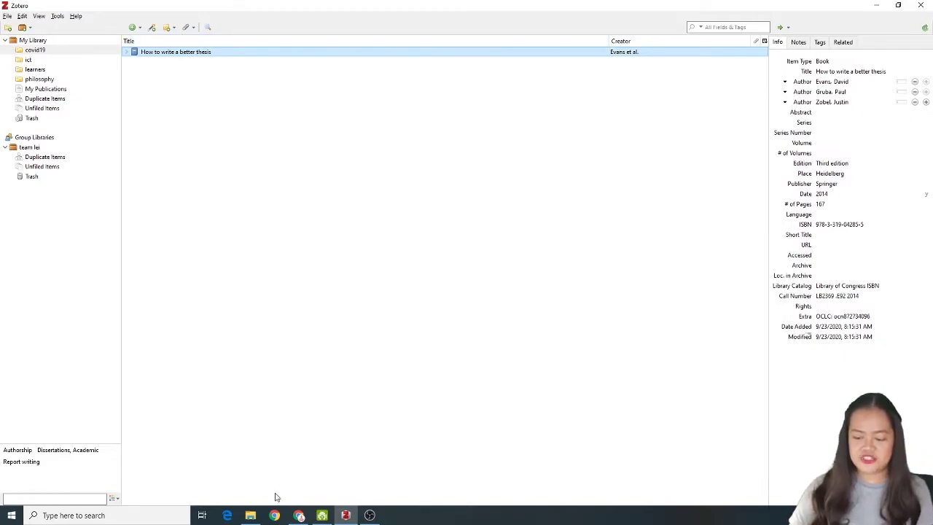
- Drag ST_Competitiveness_Rankings_of_the_Philippines_2012-2018.pdf from Documents into Zotero's covid19 item list
left_click(250, 515)
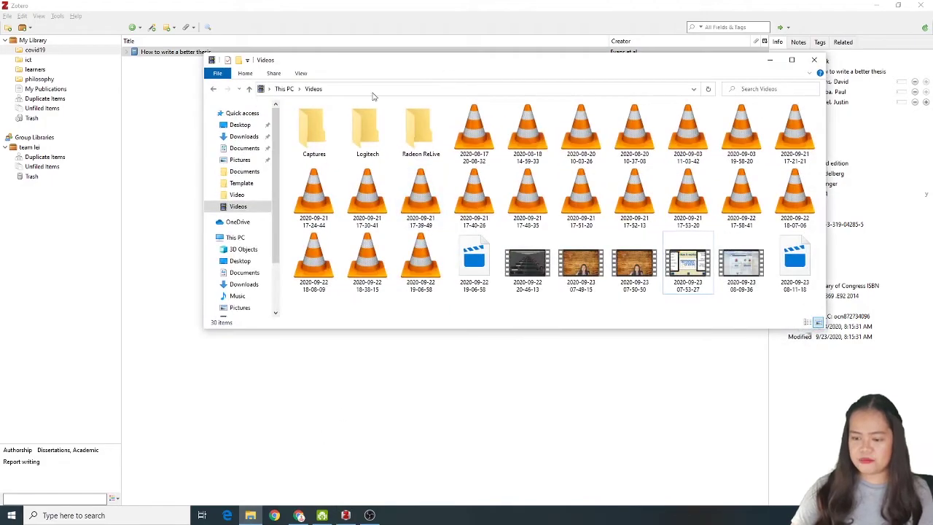
left_click(251, 173)
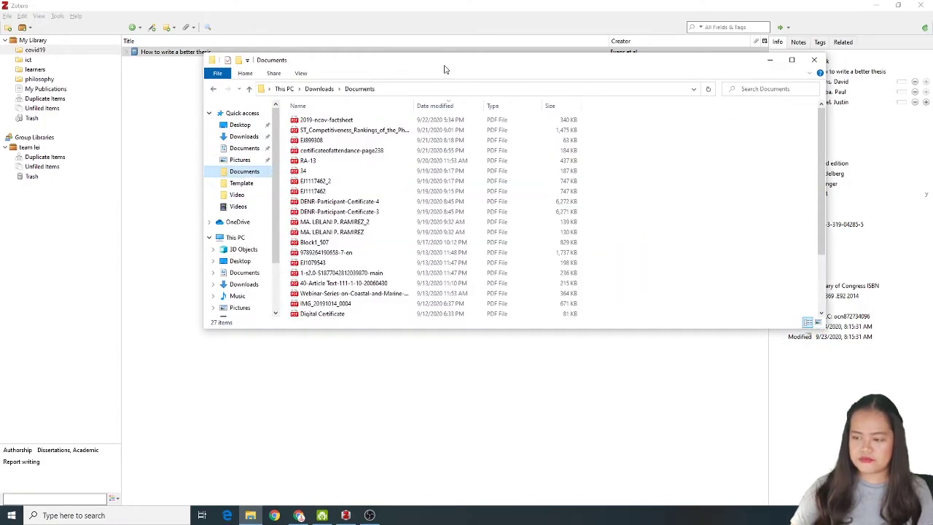
left_click_drag(444, 69, 696, 90)
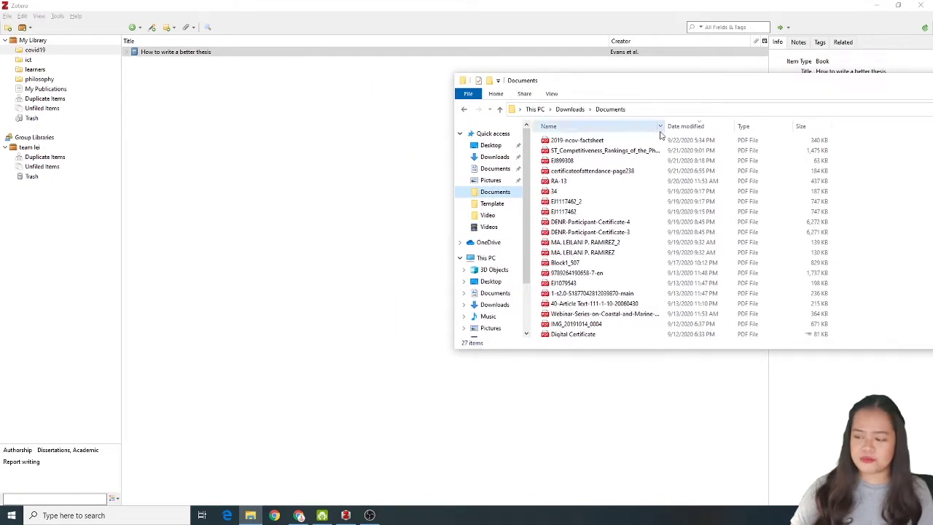
left_click(587, 152)
left_click_drag(587, 152, 327, 149)
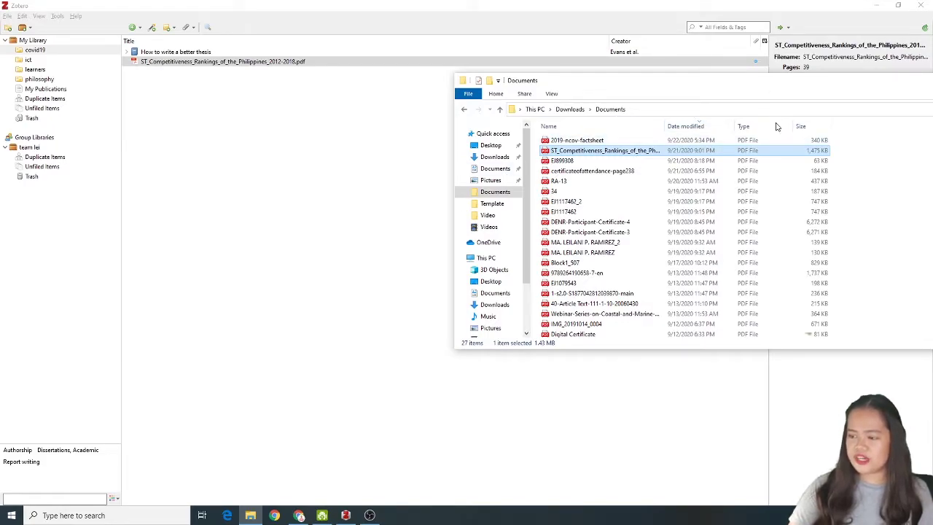
- Preview the 39-page PDF, close the viewer and minimize Zotero
double_click(389, 62)
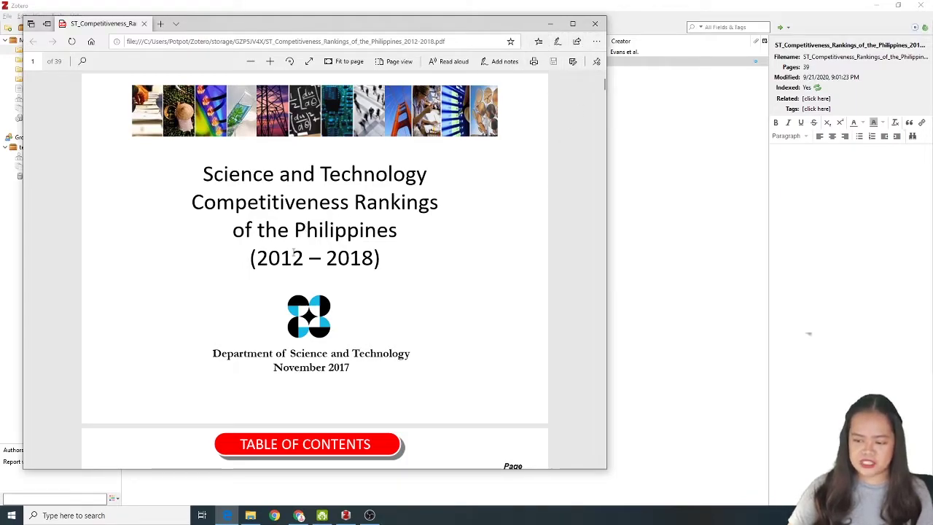
scroll(295, 251, "down", 3)
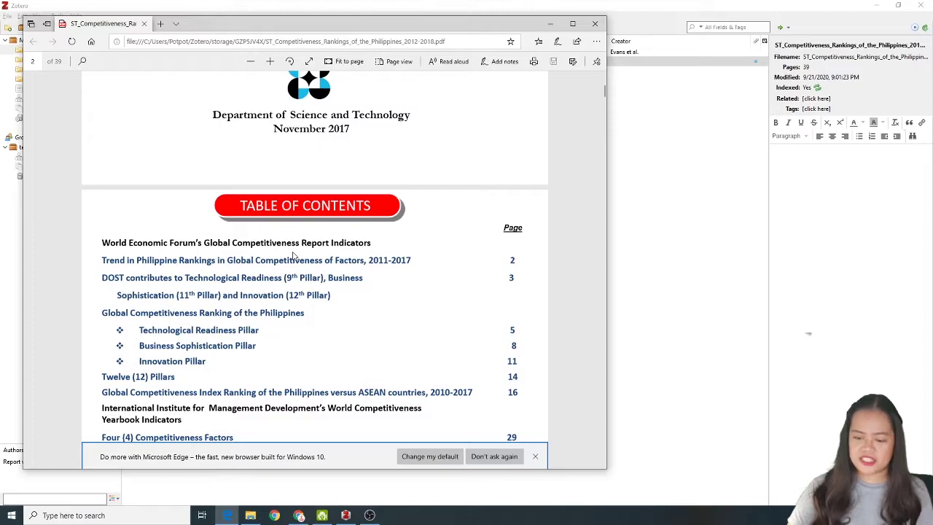
scroll(295, 255, "down", 3)
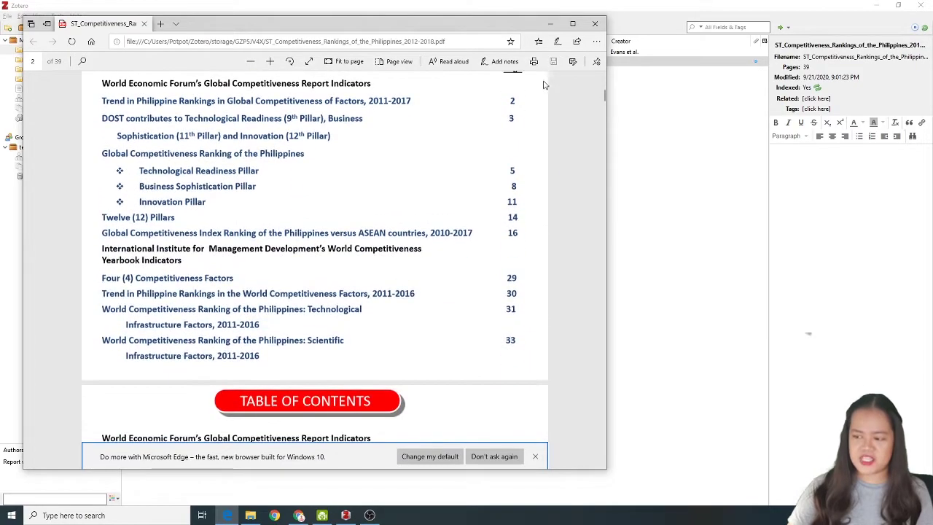
left_click(595, 24)
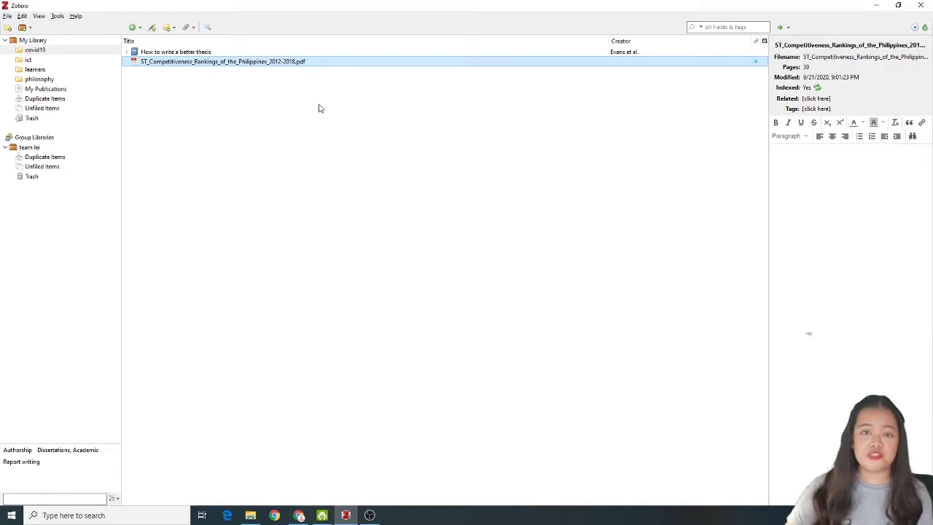
left_click(347, 515)
- Search Google for 'covid-19' in the browser's new tab
left_click(298, 516)
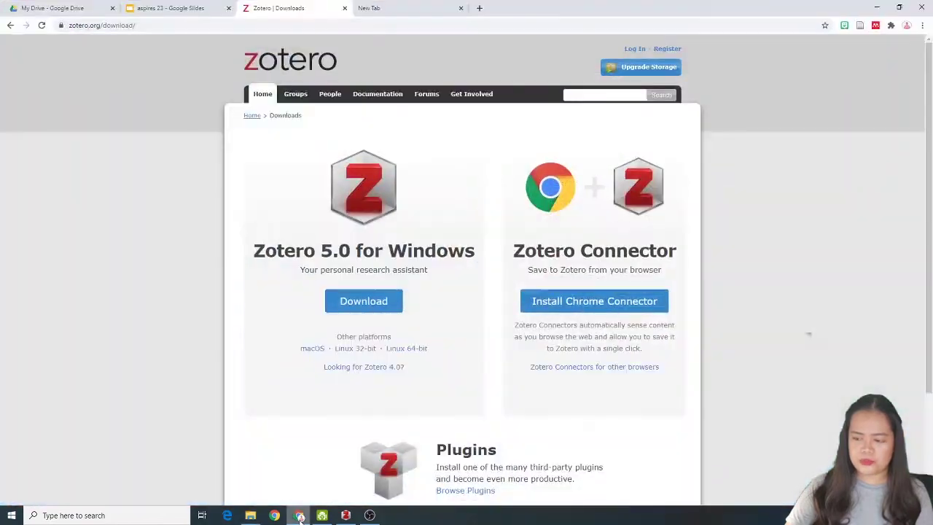
left_click(382, 8)
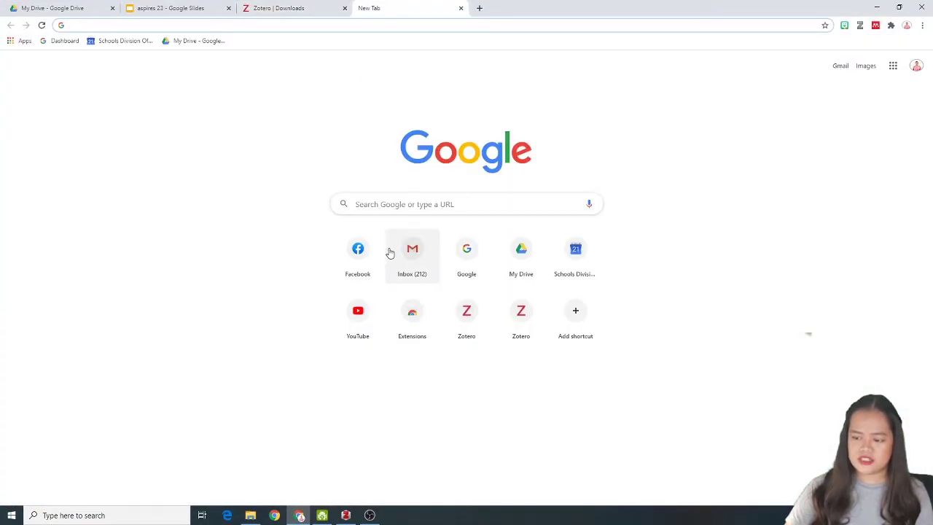
left_click(467, 252)
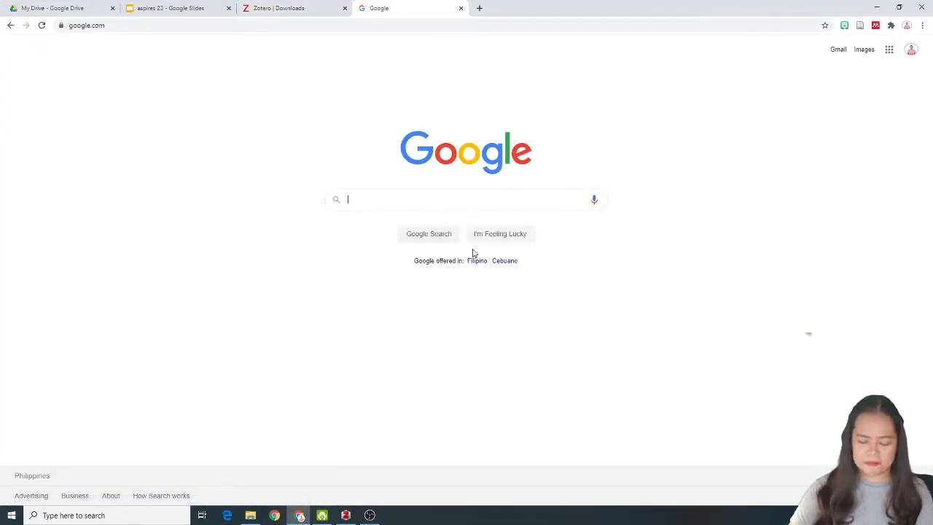
type("cov")
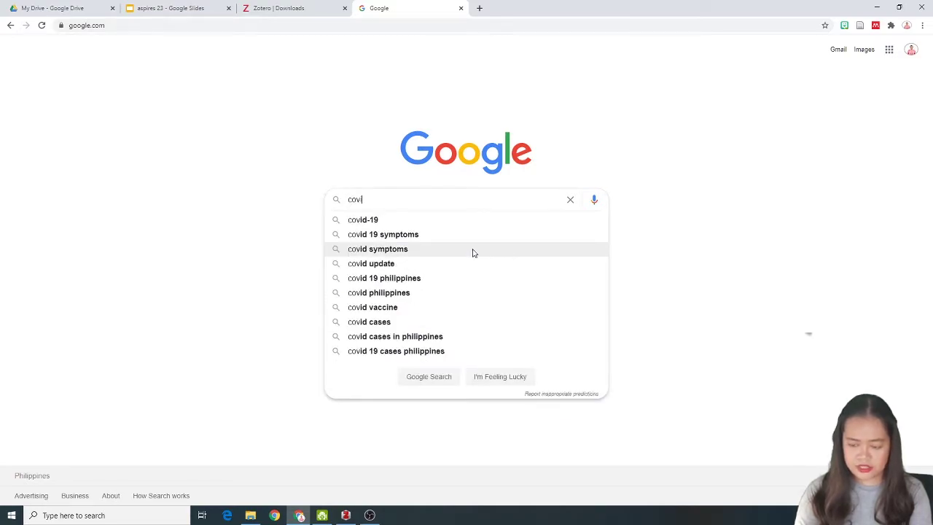
type("id")
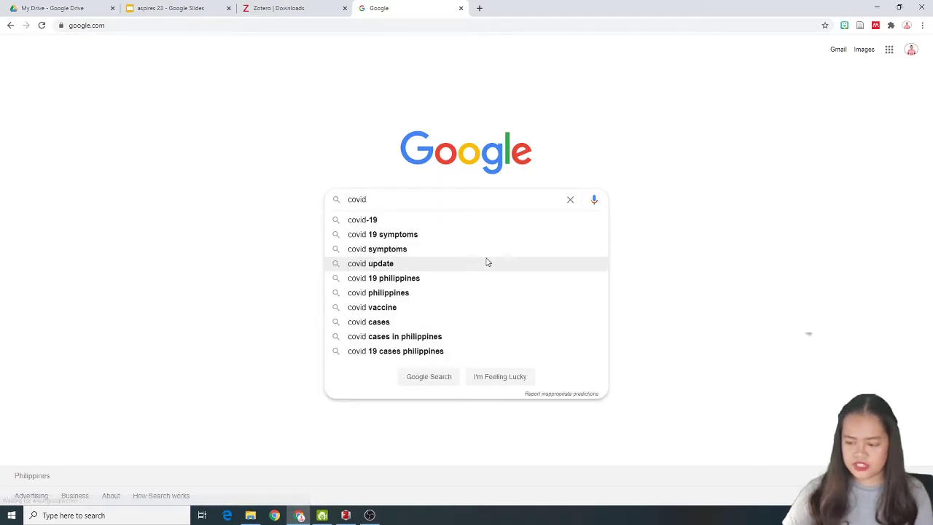
left_click(433, 221)
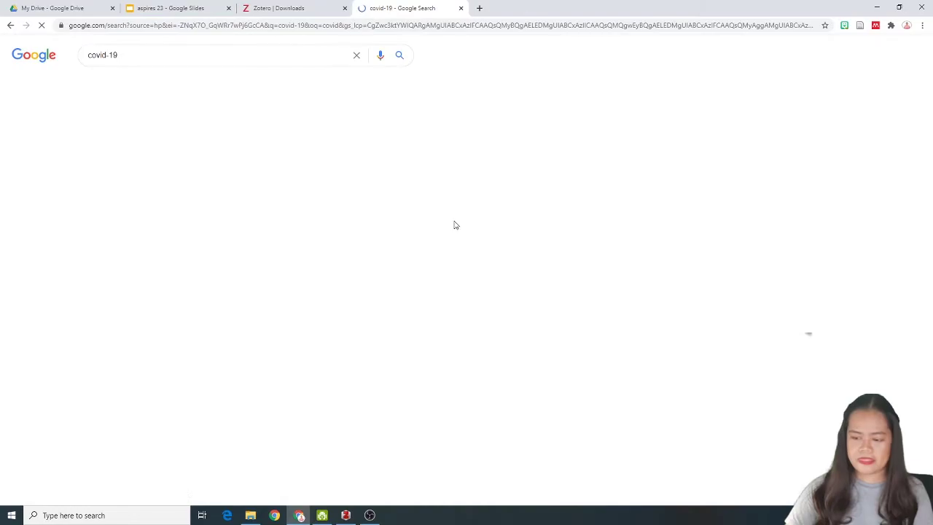
- Open the WHO COVID-19 result in a new tab
scroll(173, 267, "down", 10)
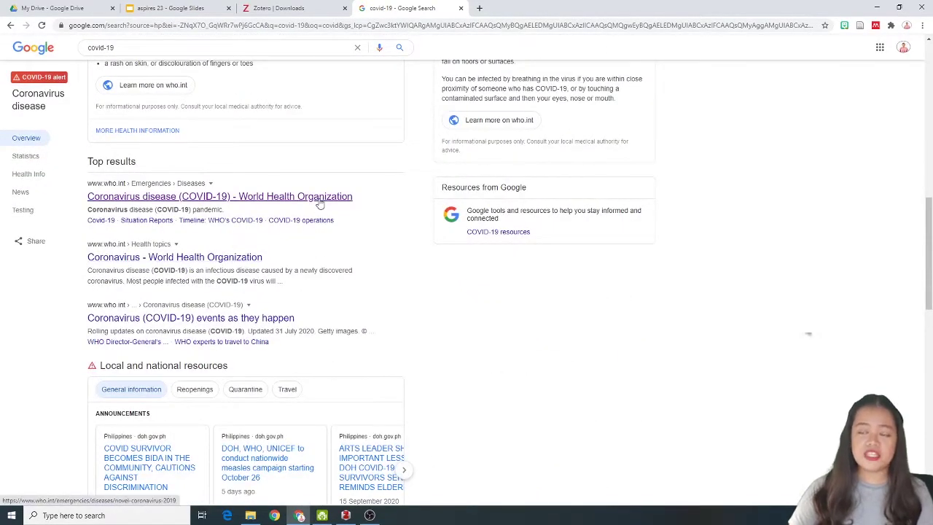
right_click(261, 192)
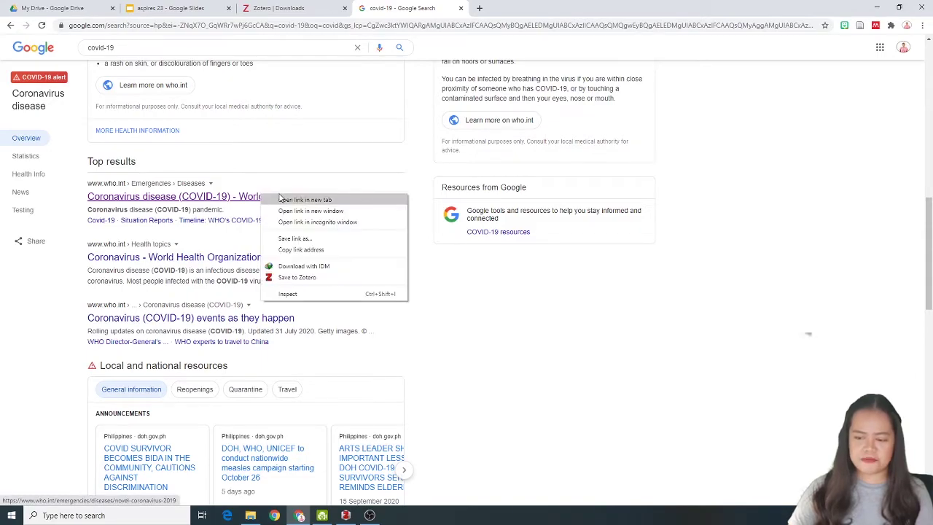
left_click(288, 203)
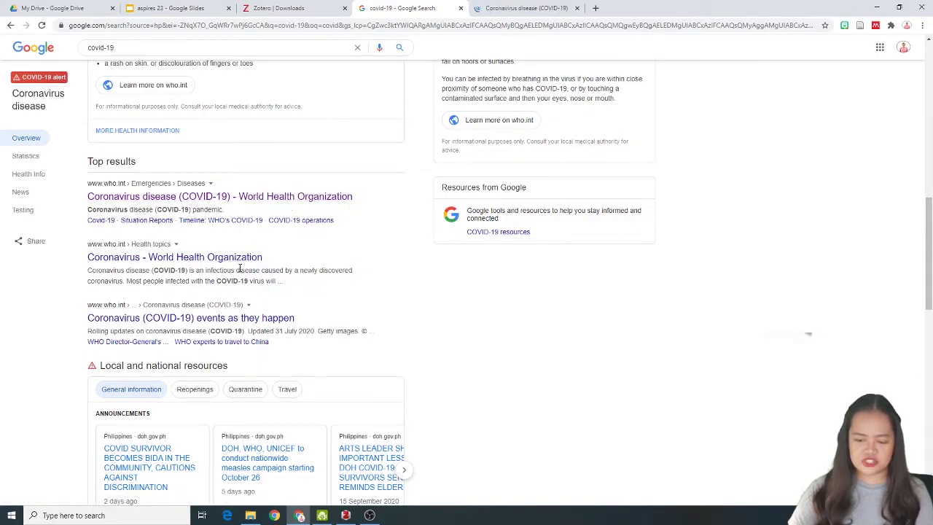
scroll(241, 268, "down", 3)
scroll(241, 271, "up", 2)
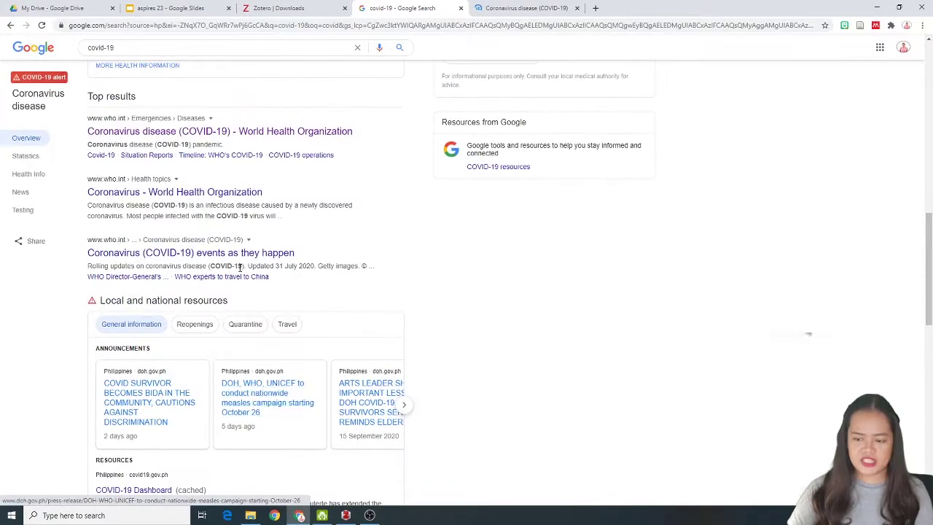
scroll(239, 268, "down", 6)
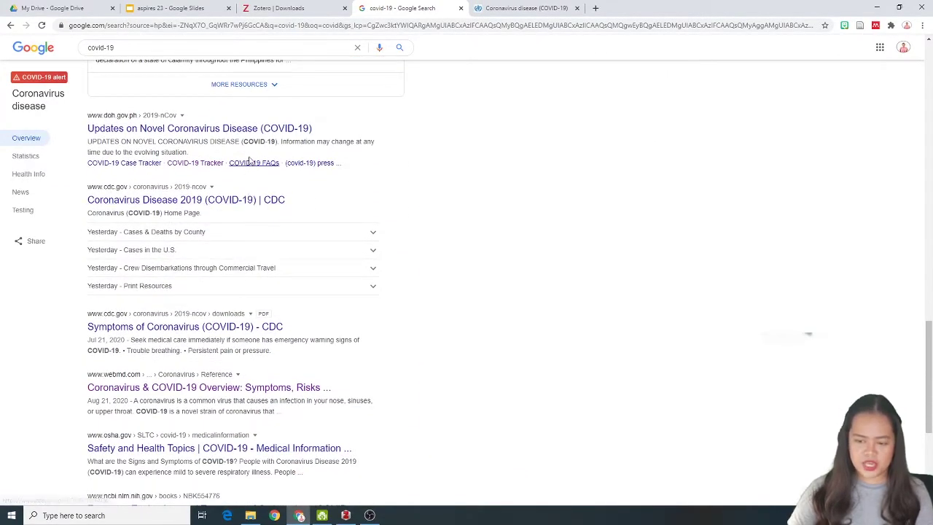
- Open the Department of Health and WebMD results in new tabs, then view the WHO tab
right_click(263, 135)
left_click(306, 139)
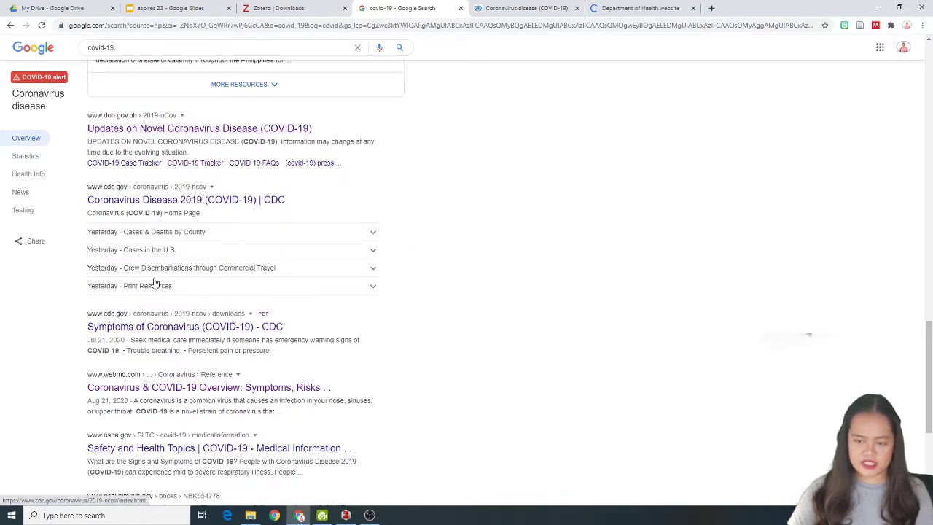
scroll(147, 309, "down", 1)
scroll(147, 309, "down", 2)
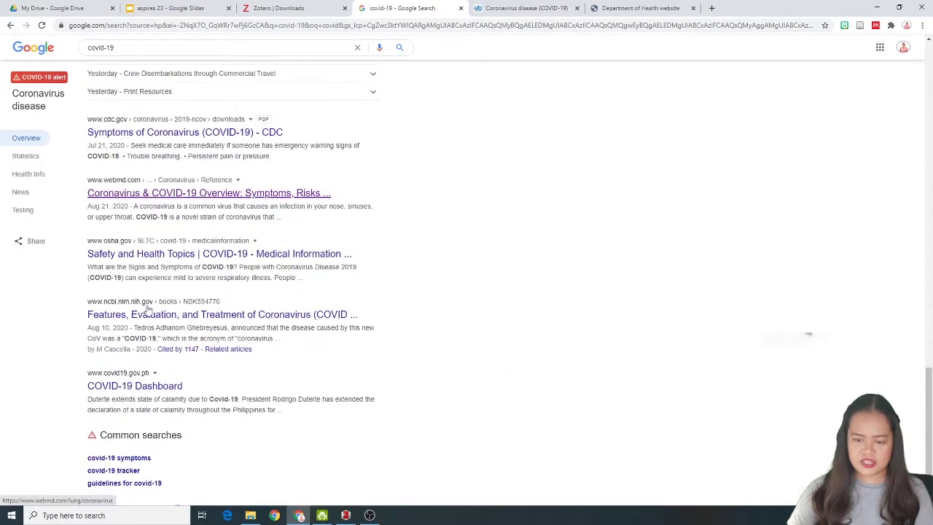
right_click(178, 198)
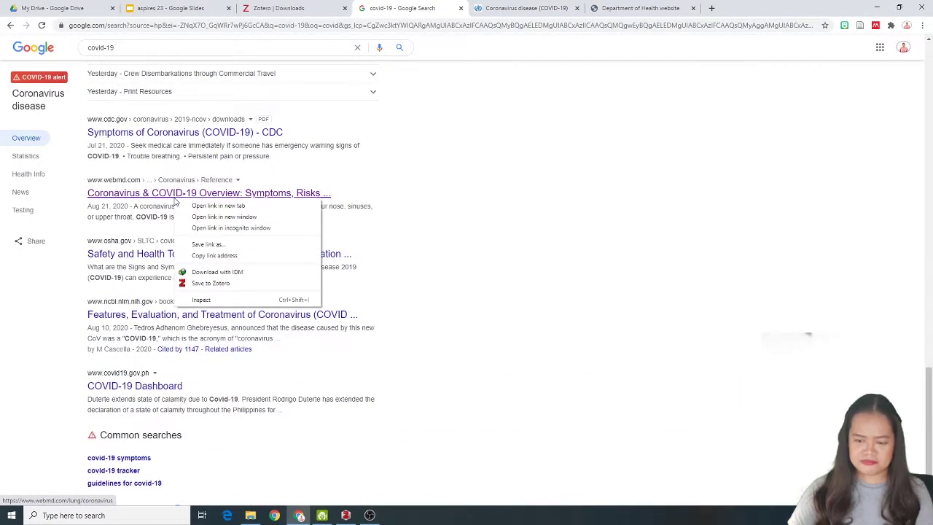
key("Escape")
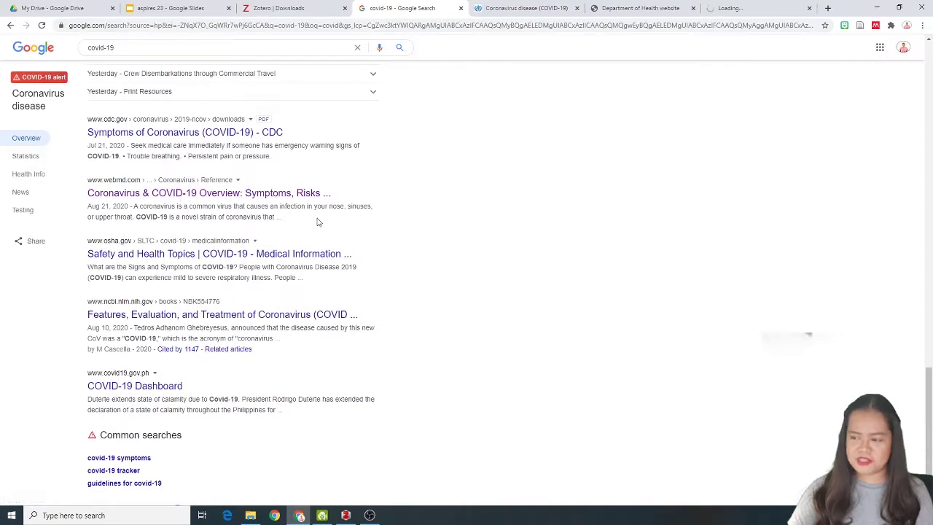
left_click(493, 13)
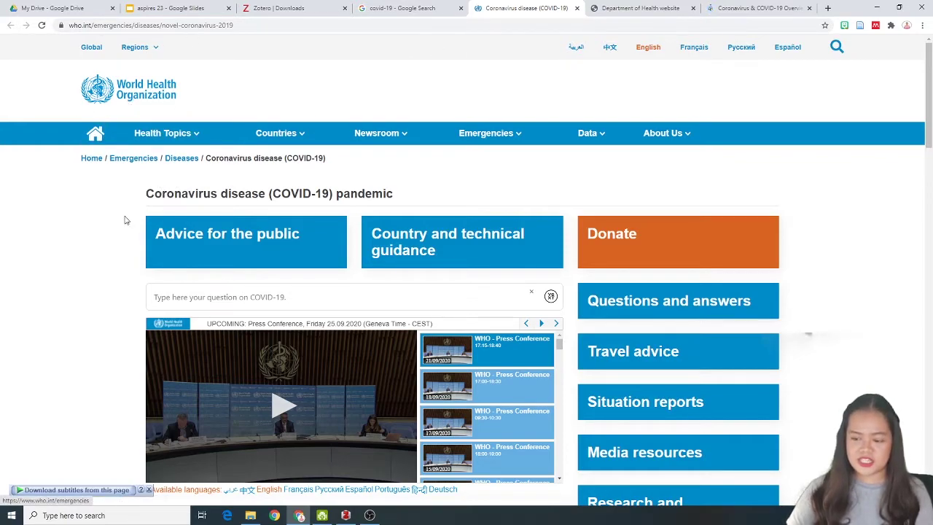
- Save the WHO COVID-19 page with a snapshot into covid19 using the Zotero Connector
scroll(125, 220, "down", 3)
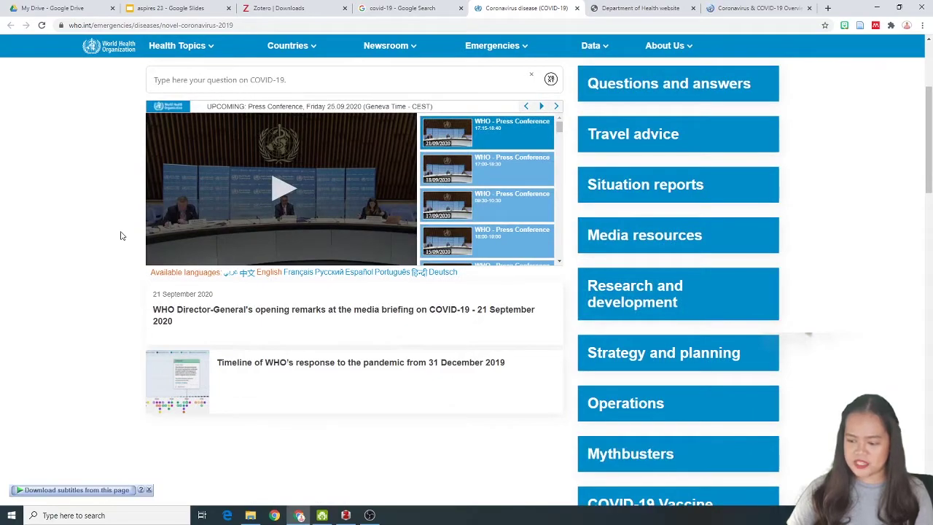
scroll(121, 235, "down", 7)
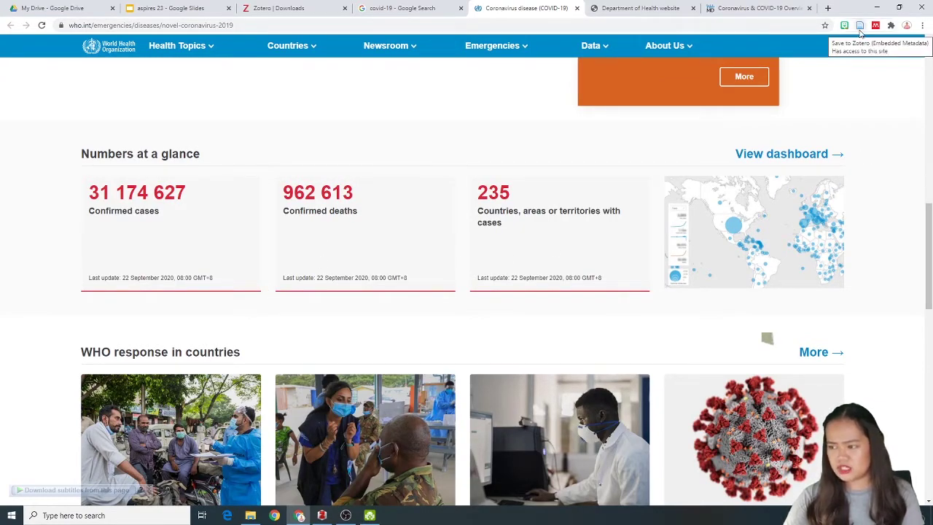
left_click(405, 8)
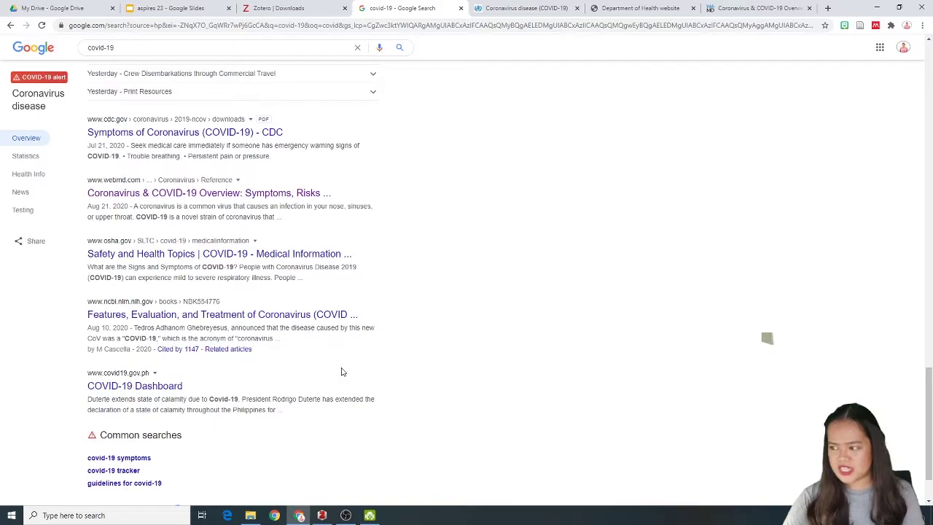
left_click(511, 7)
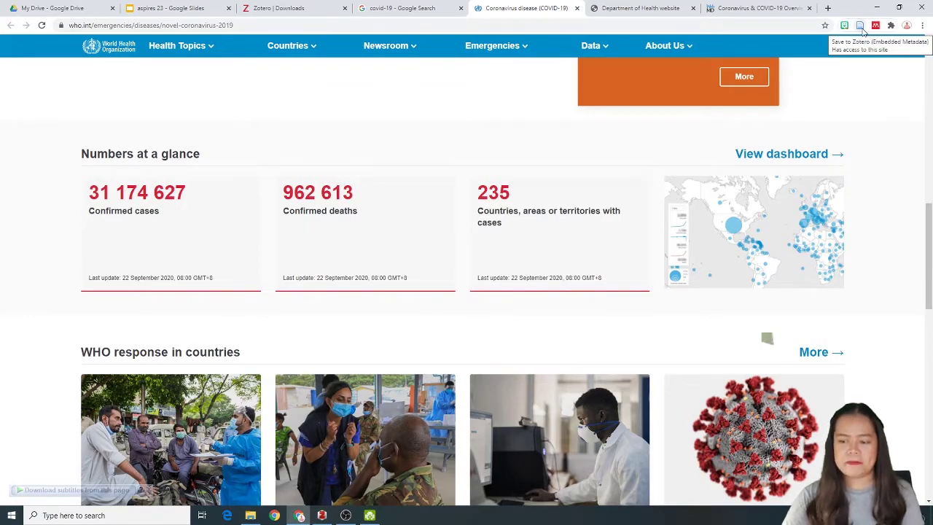
left_click(861, 26)
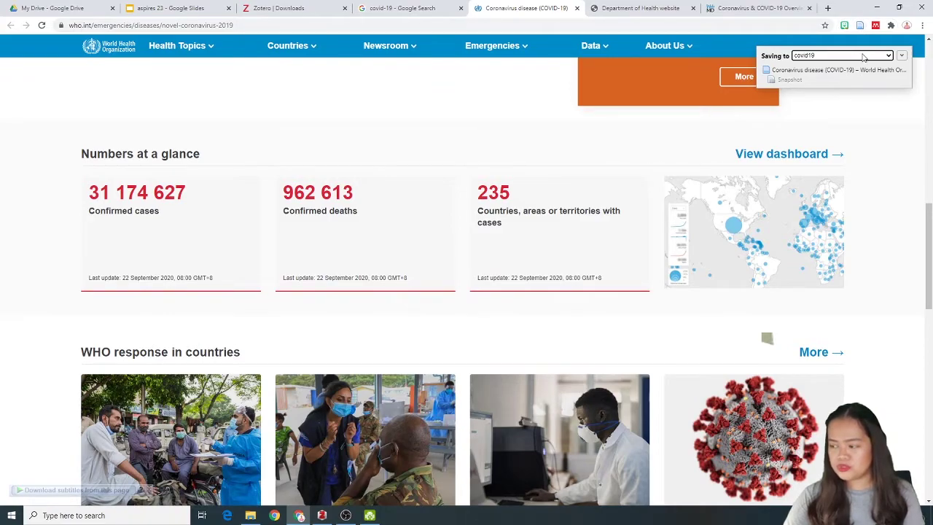
left_click(864, 57)
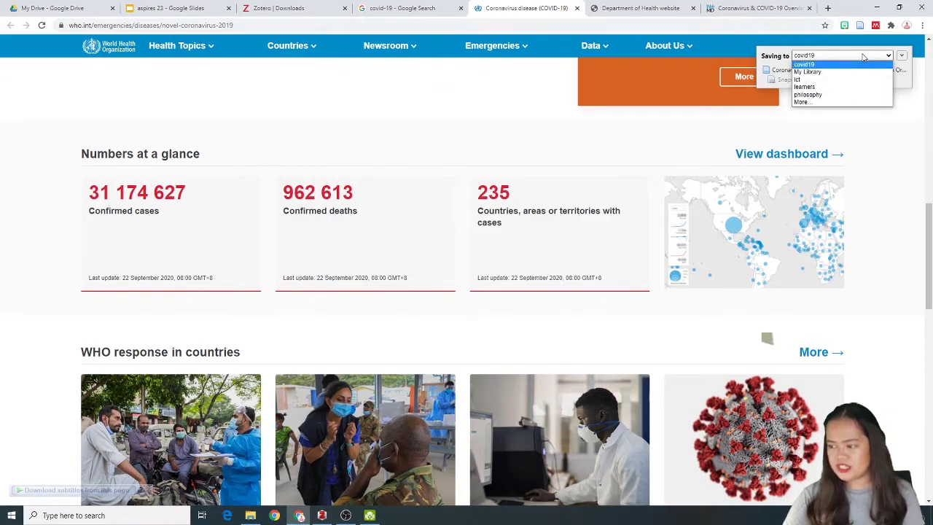
left_click(832, 65)
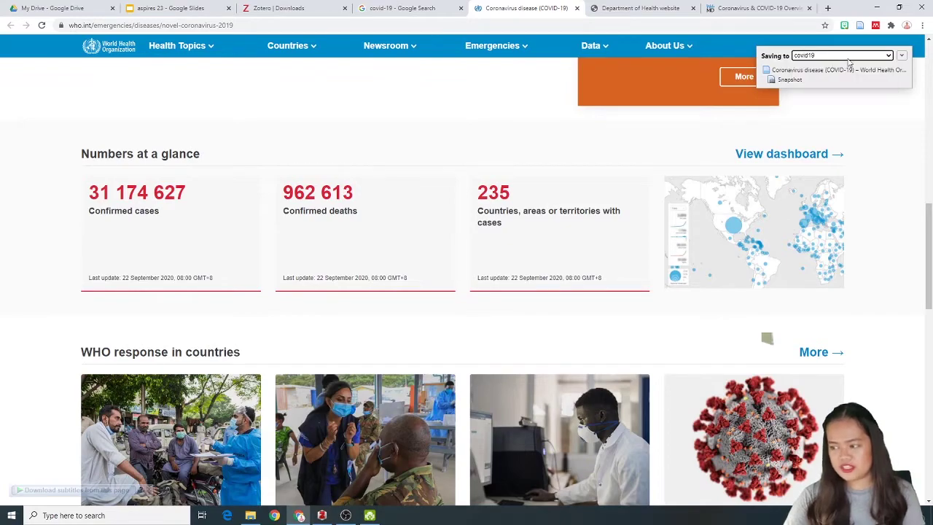
left_click(901, 56)
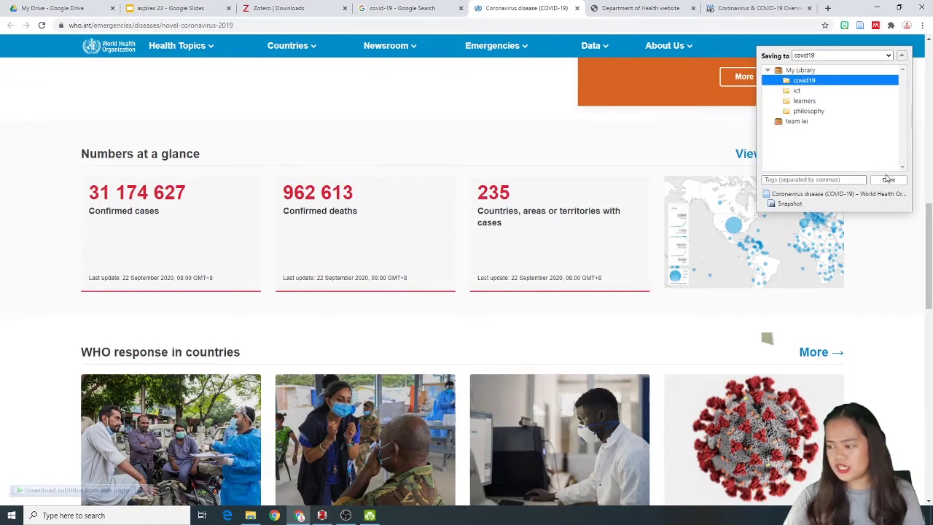
left_click(887, 179)
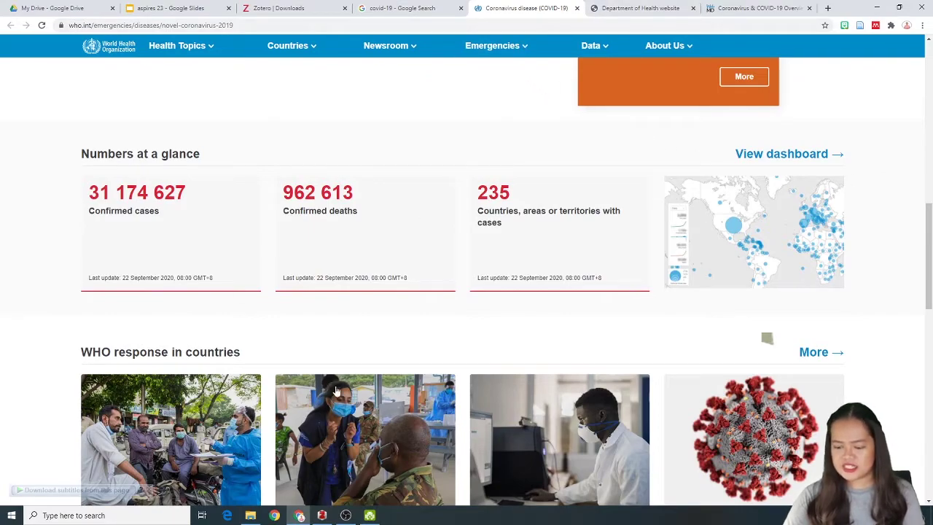
left_click(326, 517)
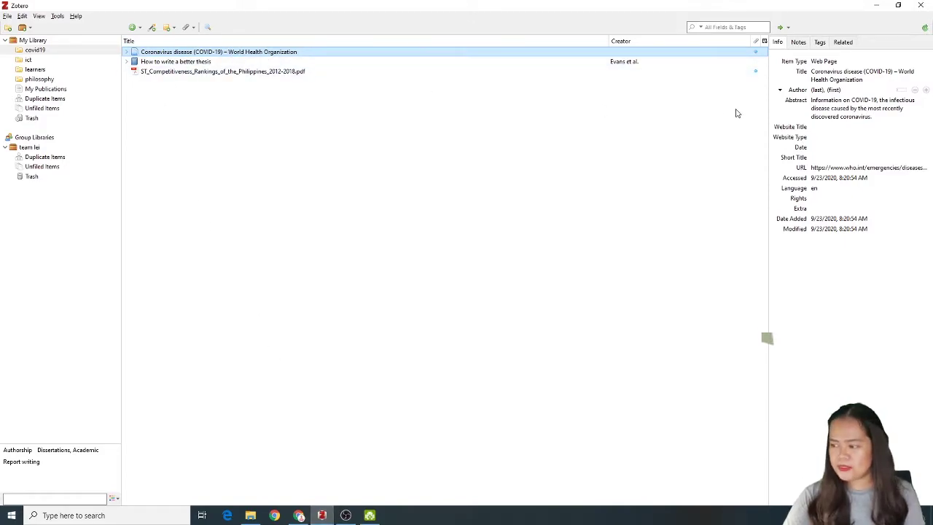
left_click(852, 83)
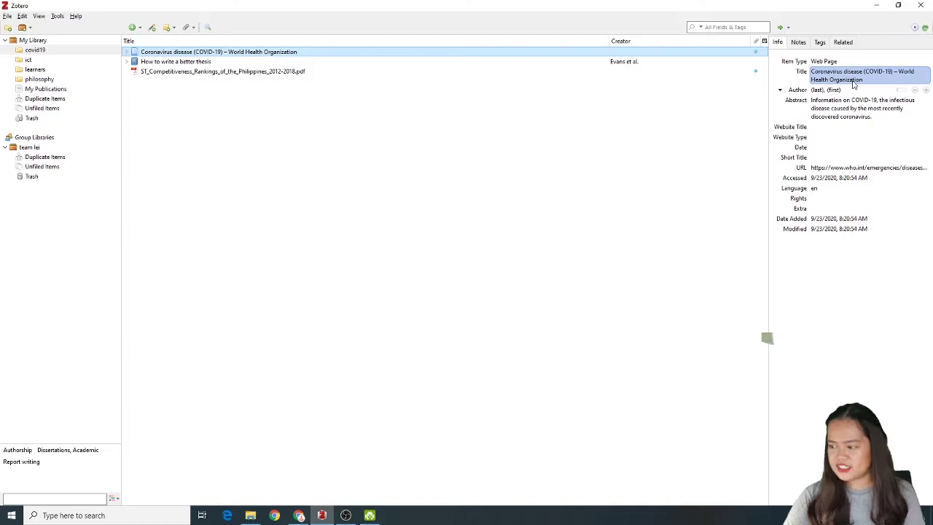
left_click(816, 90)
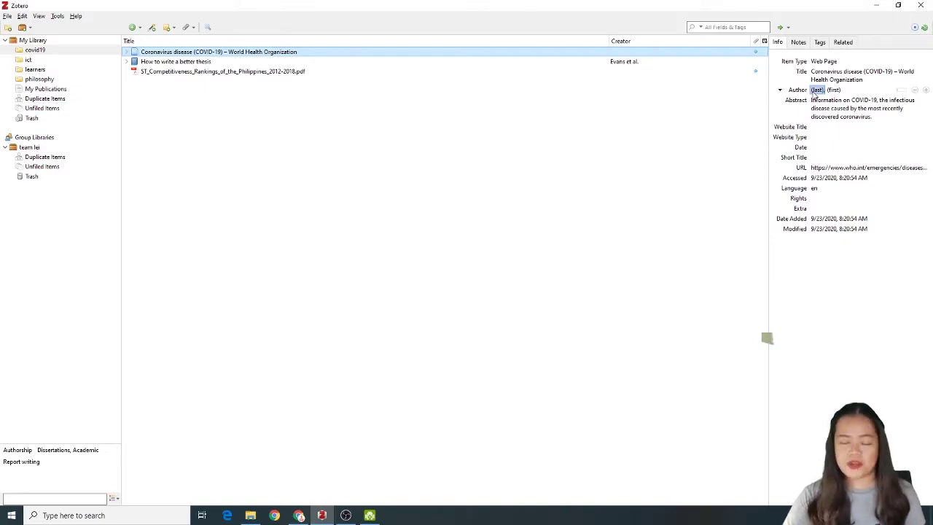
left_click(831, 107)
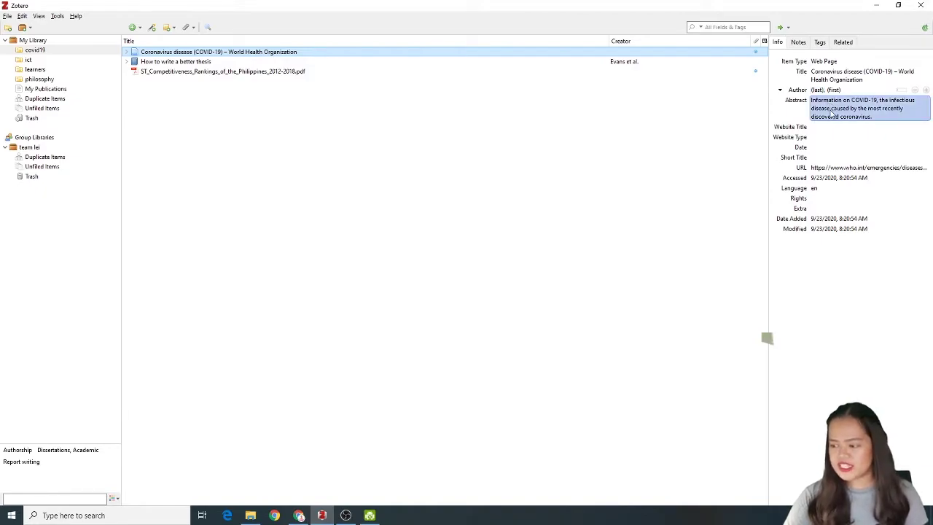
left_click(817, 168)
key("Escape")
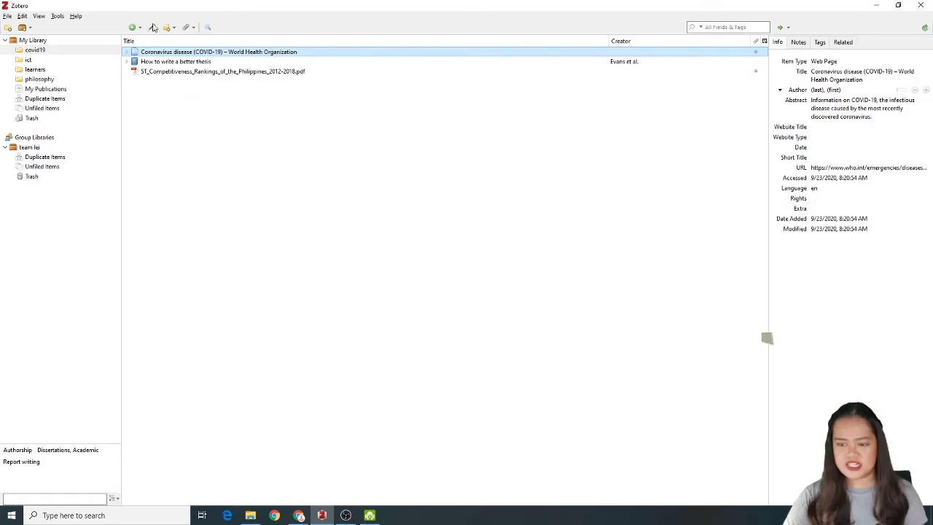
left_click(876, 5)
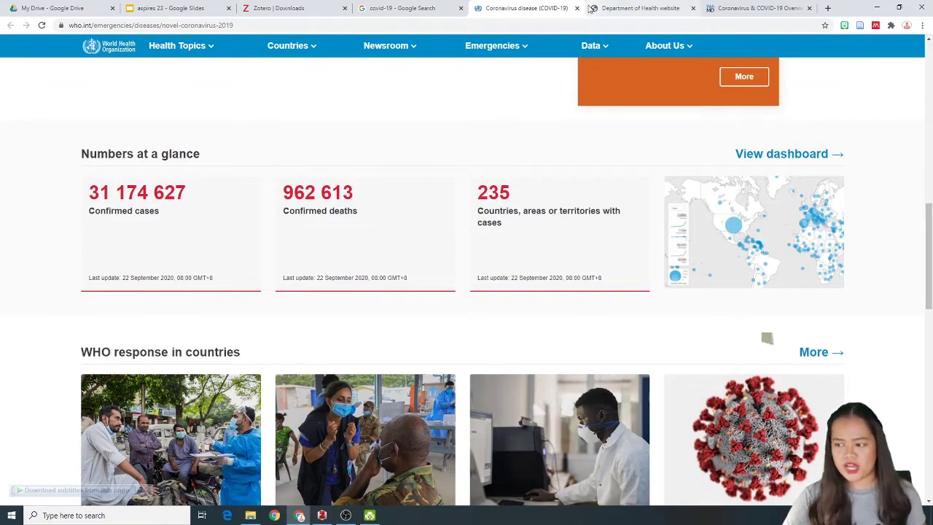
- Save the DOH COVID-19 case tracker into covid19 via the Connector and check it in Zotero
left_click(616, 11)
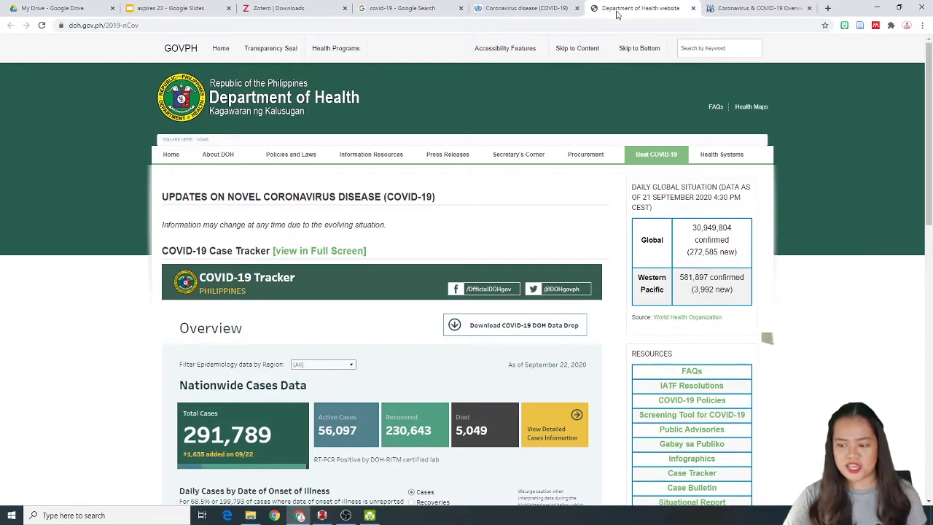
scroll(331, 284, "down", 5)
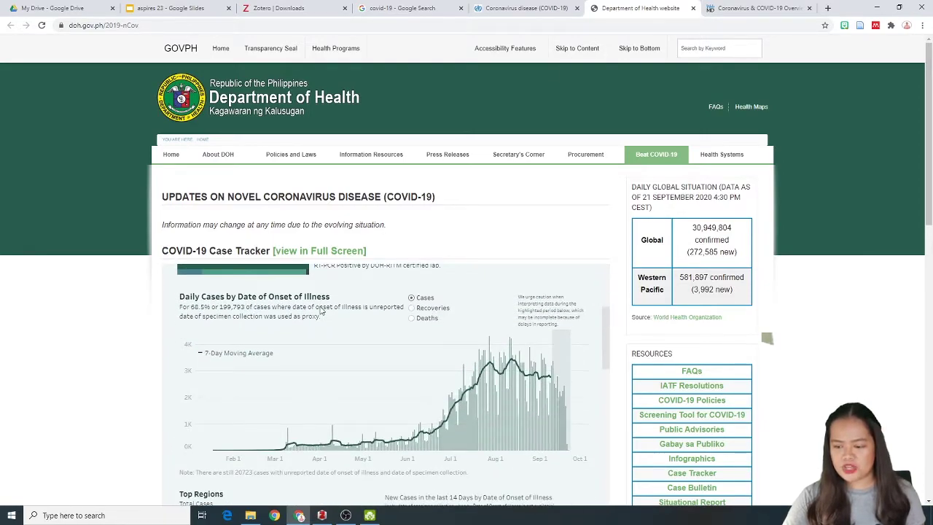
scroll(916, 109, "down", 2)
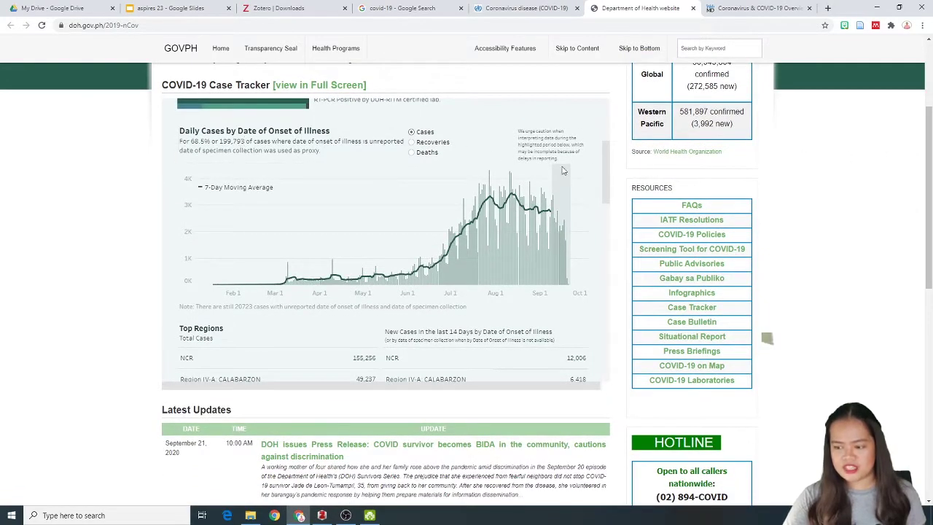
left_click(860, 28)
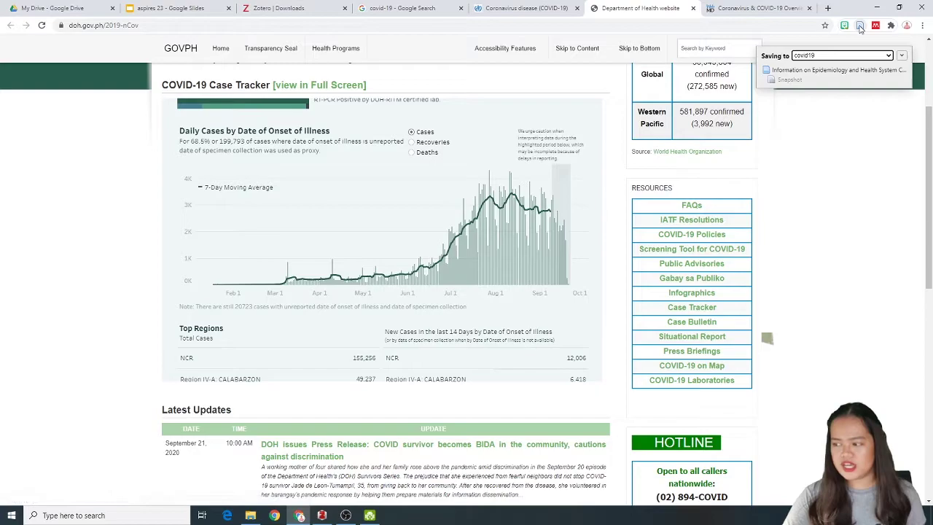
left_click(902, 55)
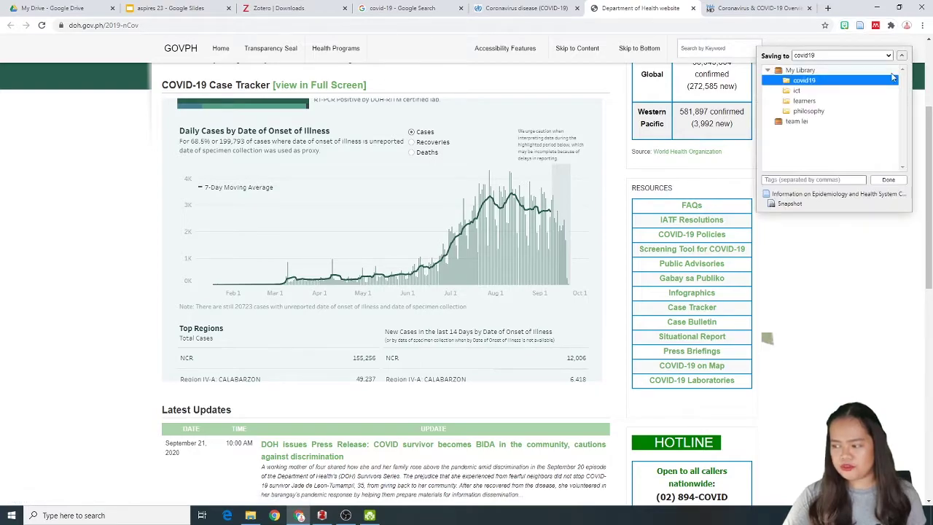
left_click(888, 180)
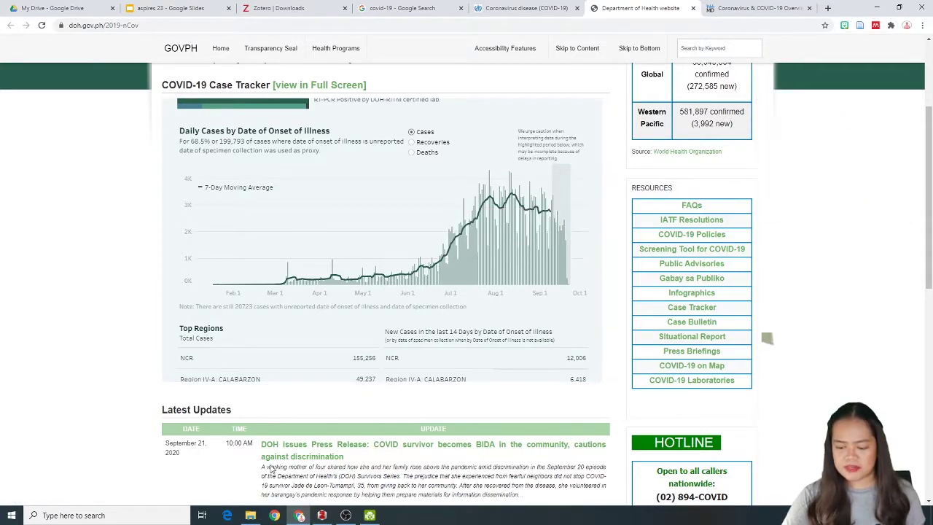
left_click(324, 516)
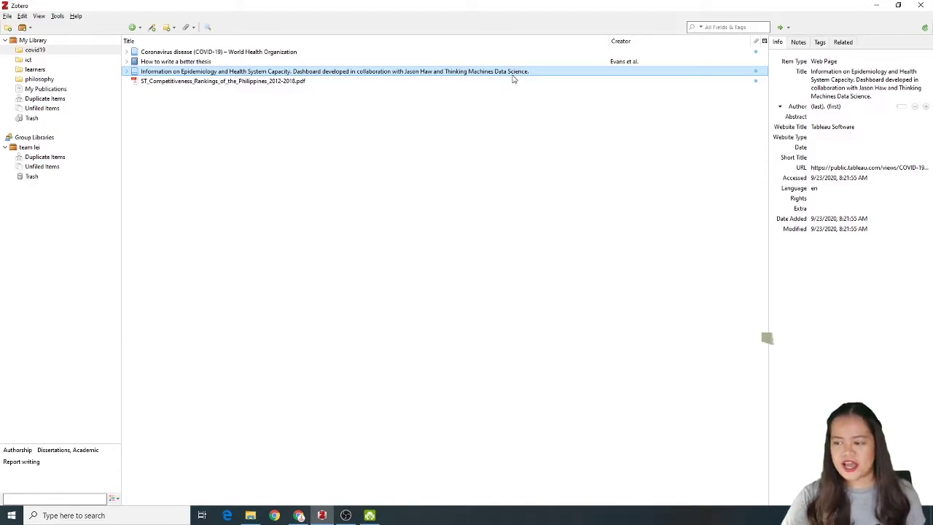
left_click(299, 516)
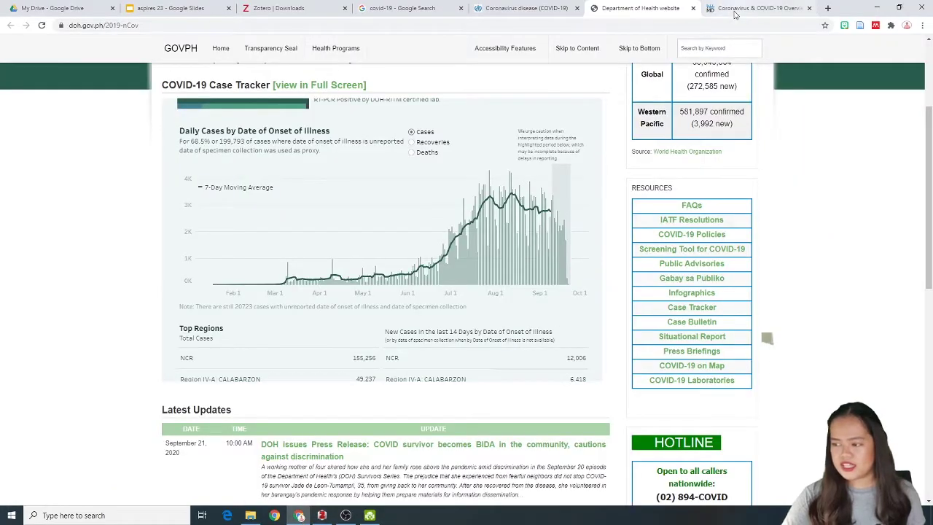
- Save WebMD's 'Coronavirus (COVID-19) Overview' as a Web Page into covid19 with the Zotero Connector
left_click(757, 8)
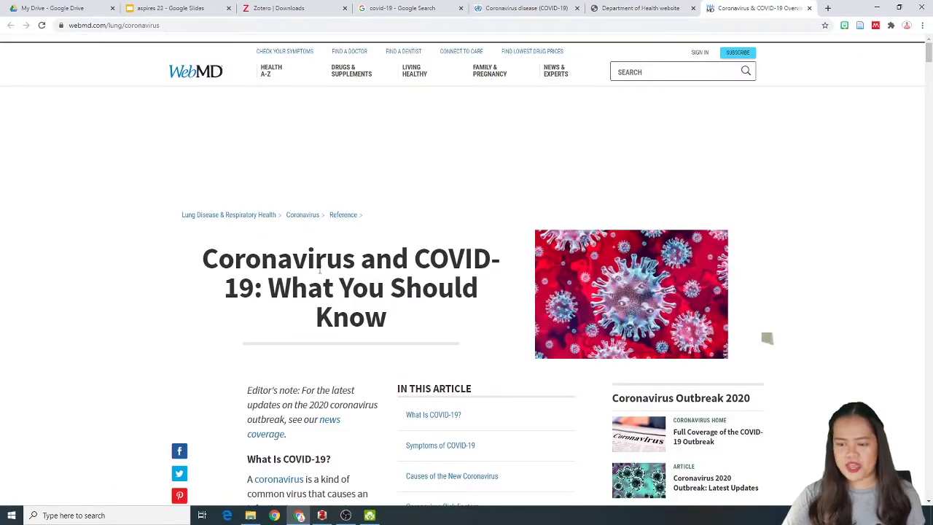
scroll(319, 271, "down", 3)
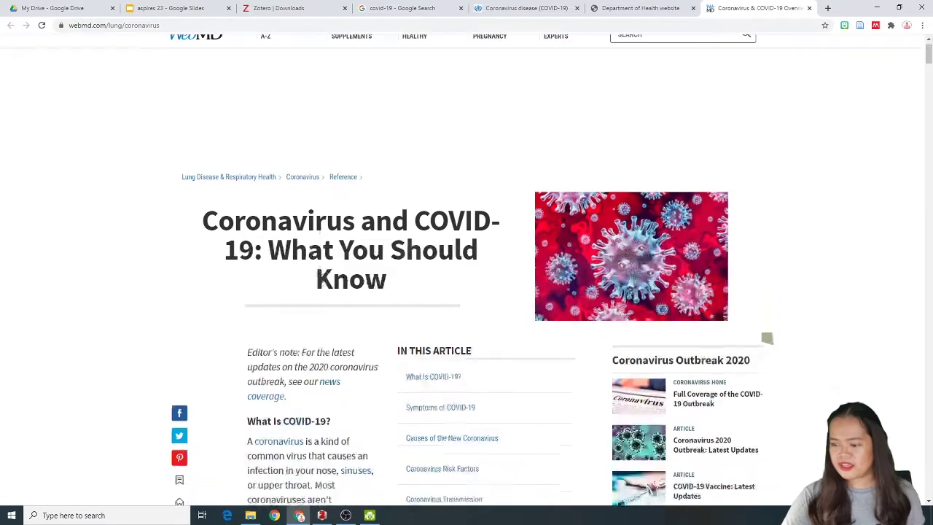
scroll(319, 271, "up", 3)
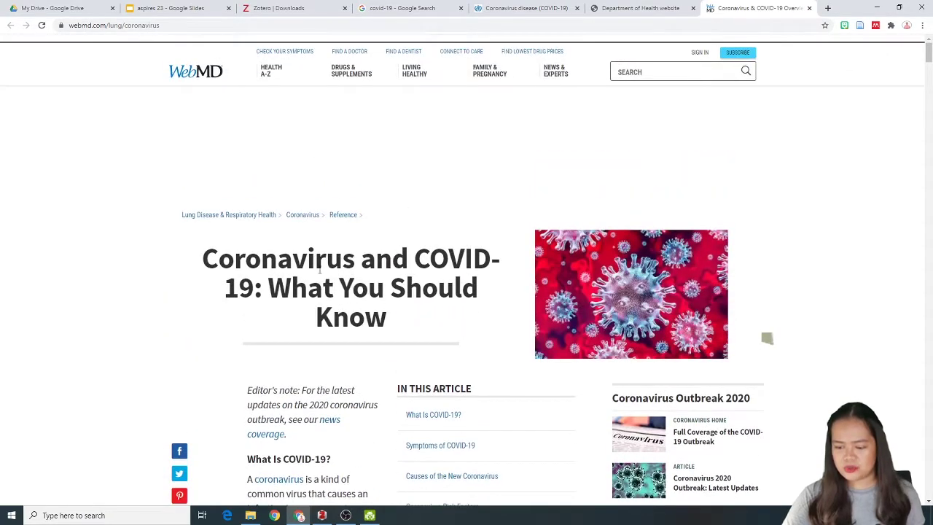
scroll(319, 271, "down", 10)
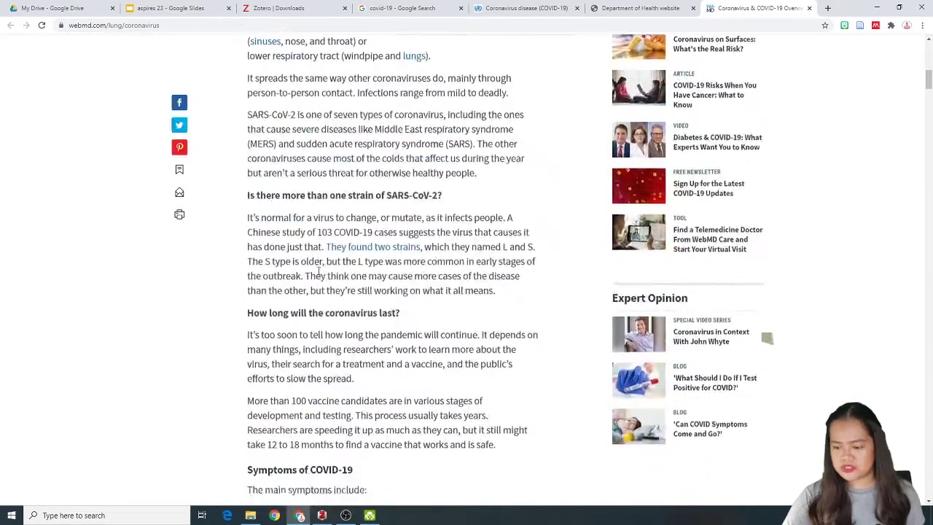
scroll(319, 272, "down", 10)
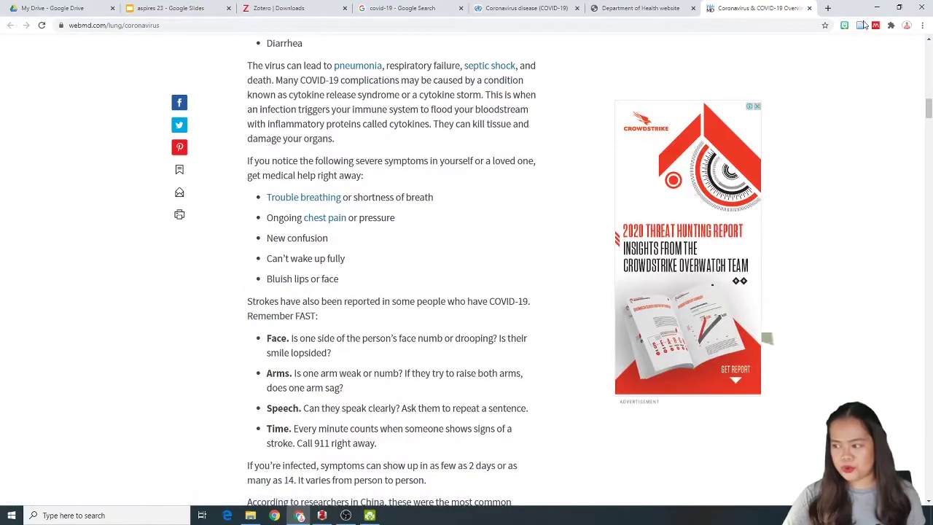
left_click(860, 27)
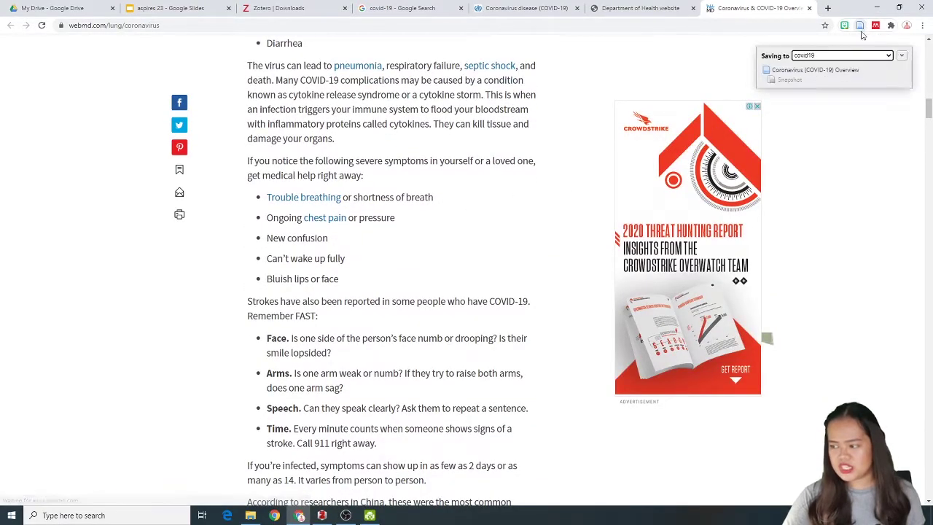
left_click(901, 56)
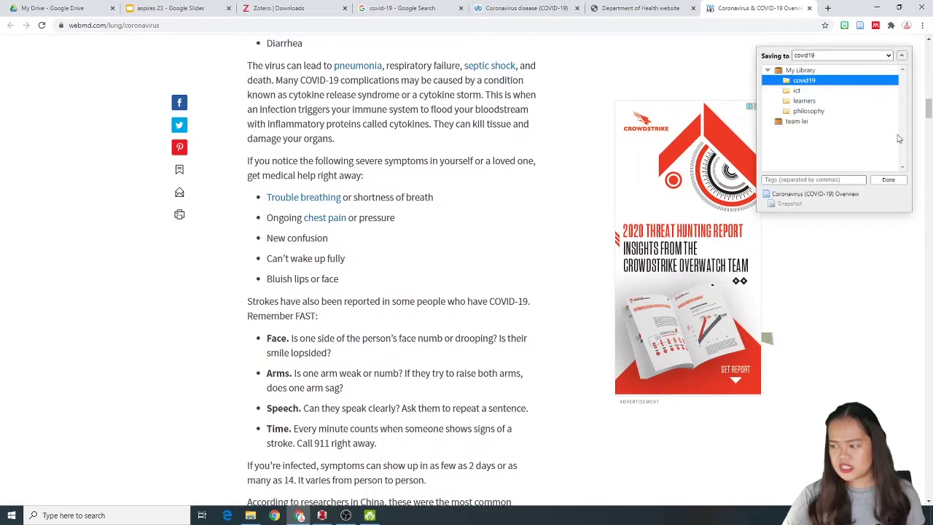
left_click(898, 182)
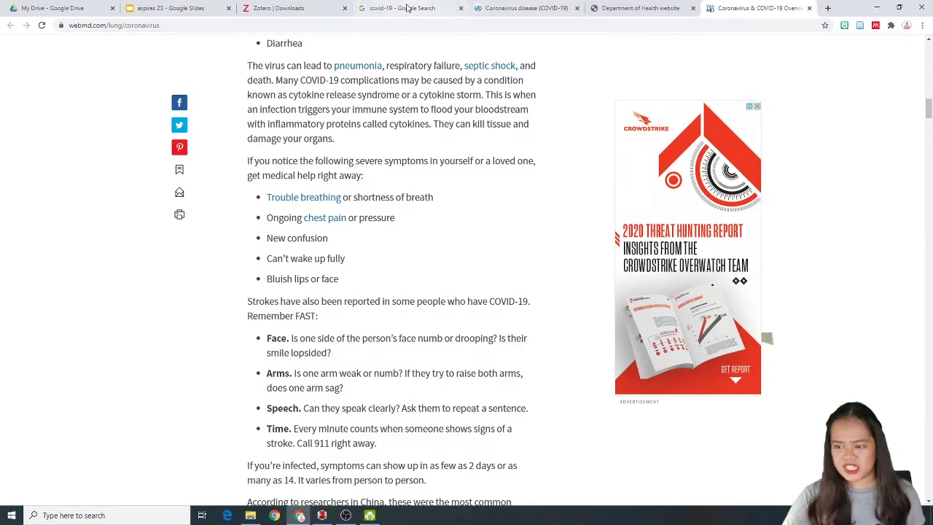
left_click(321, 515)
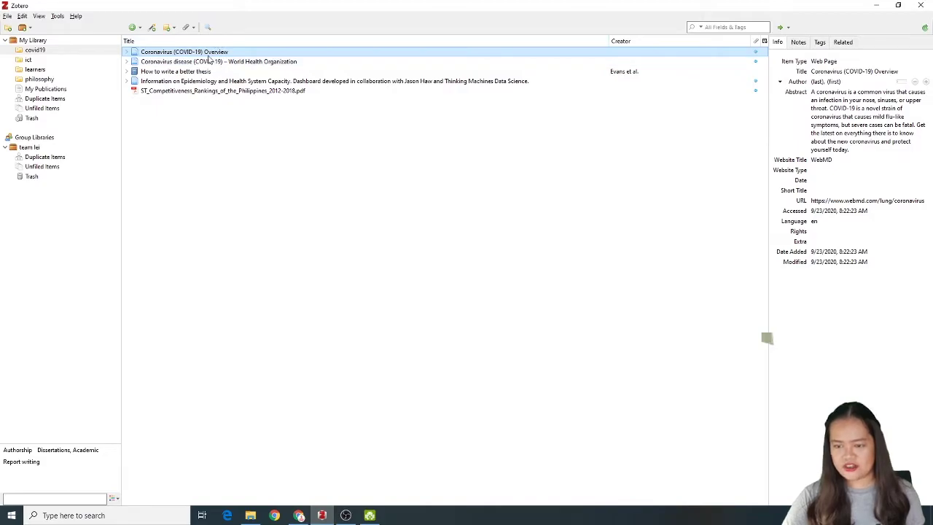
left_click(830, 72)
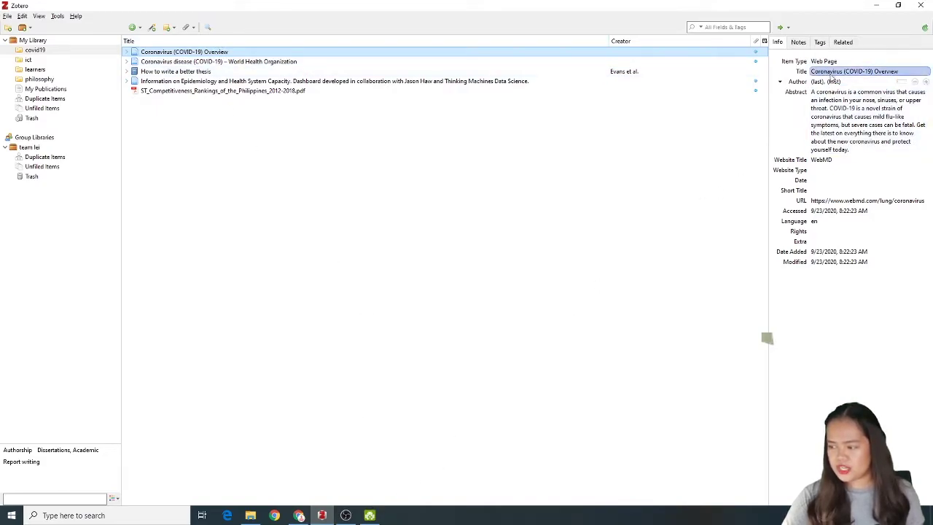
left_click(834, 139)
left_click(832, 191)
left_click(831, 200)
left_click(537, 366)
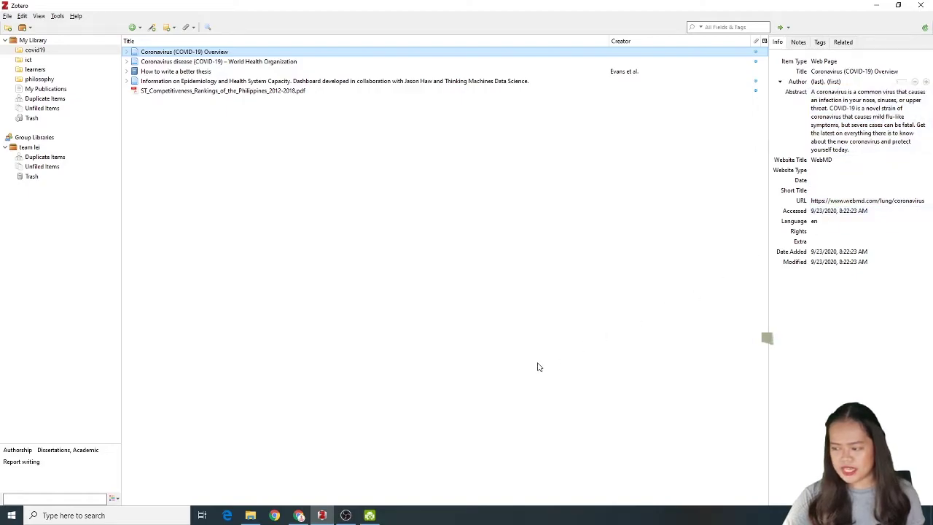
- Search Google for 'covid-19 articles 2020' and open the NEJM SHERLOCK SARS-CoV-2 detection article
left_click(298, 515)
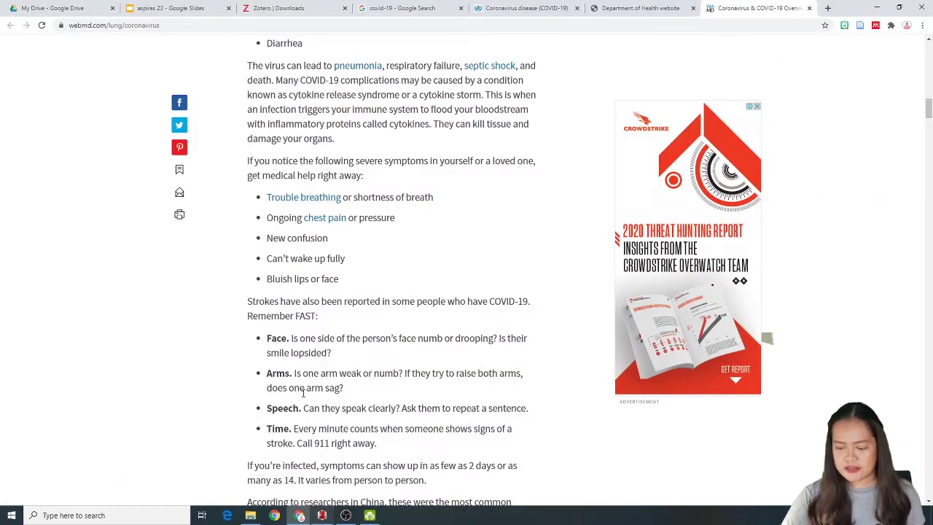
scroll(244, 186, "up", 1)
scroll(244, 186, "up", 4)
left_click(408, 8)
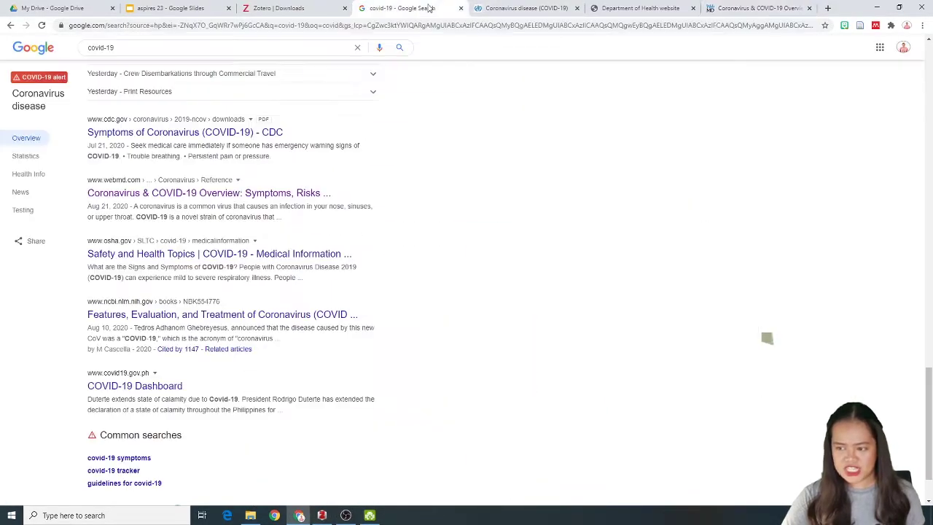
left_click(160, 45)
type("art")
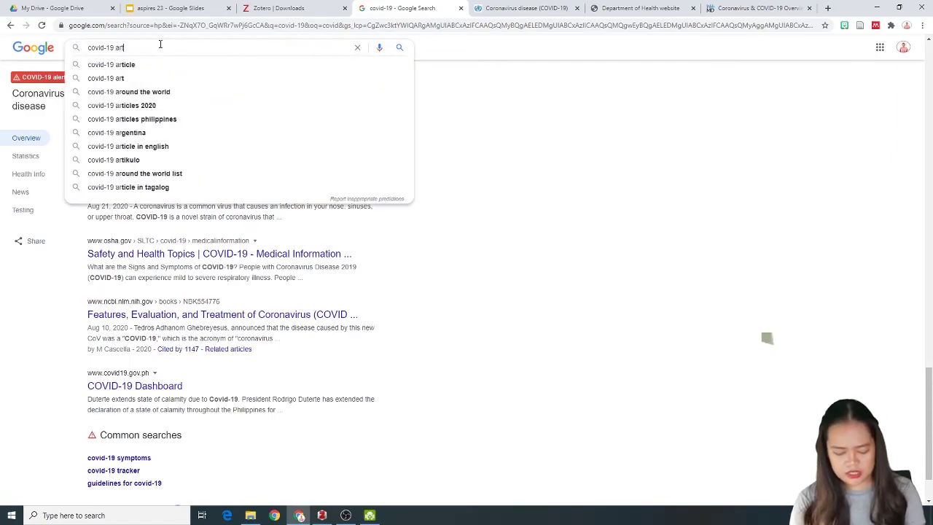
type("icl")
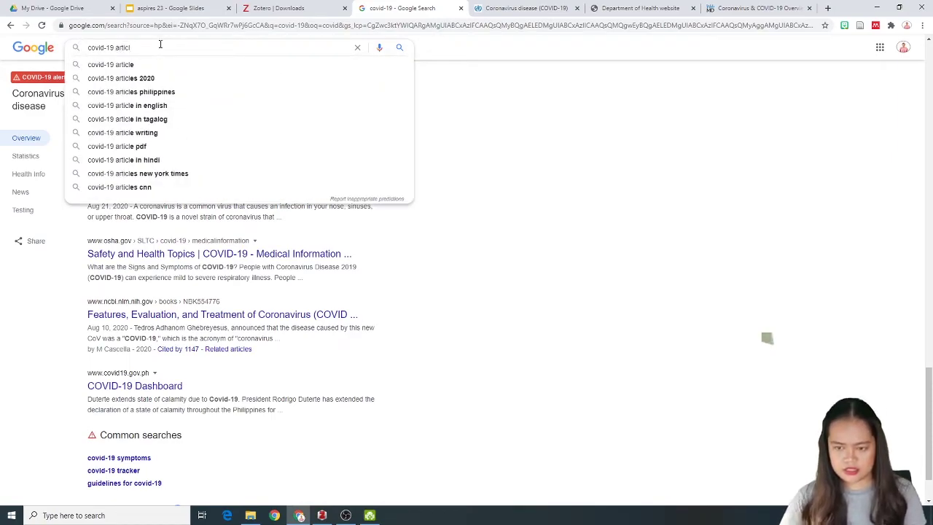
left_click(162, 79)
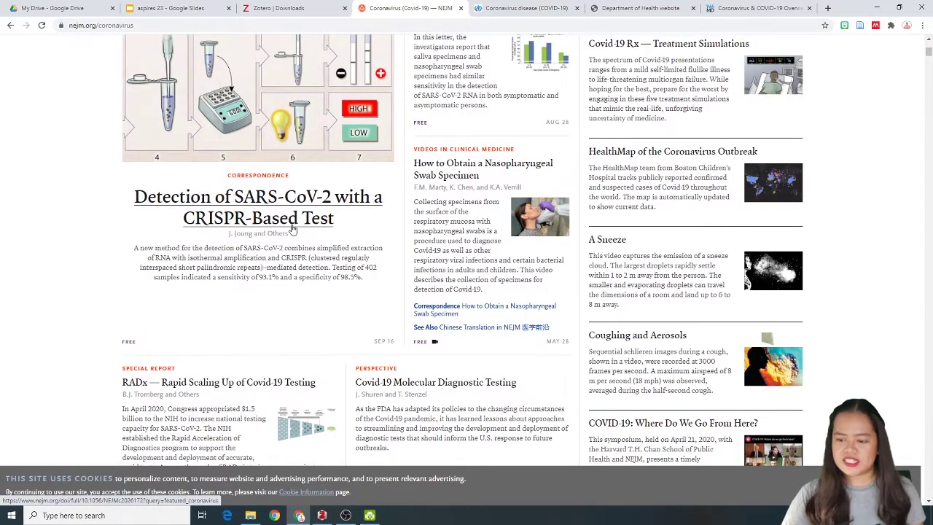
left_click(292, 226)
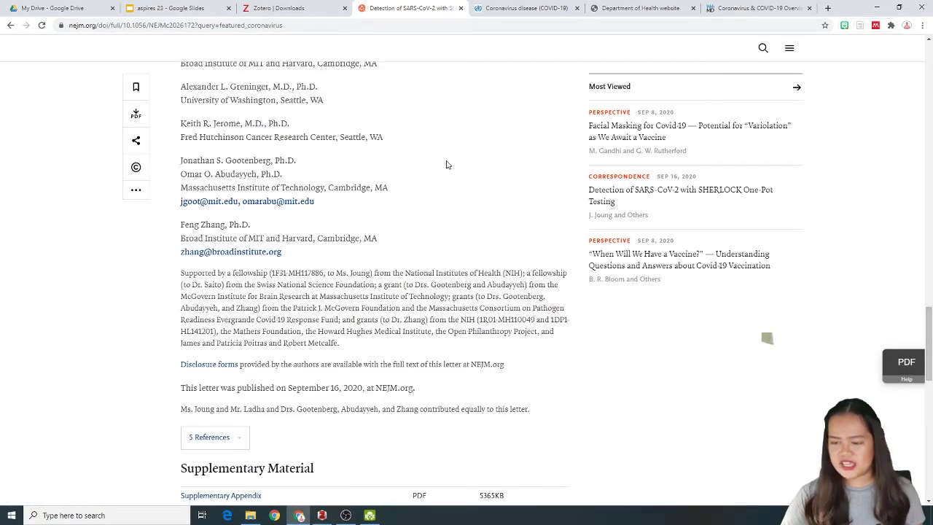
- Save the NEJM article as a Journal Article into covid19 via the Zotero Connector
scroll(427, 201, "up", 15)
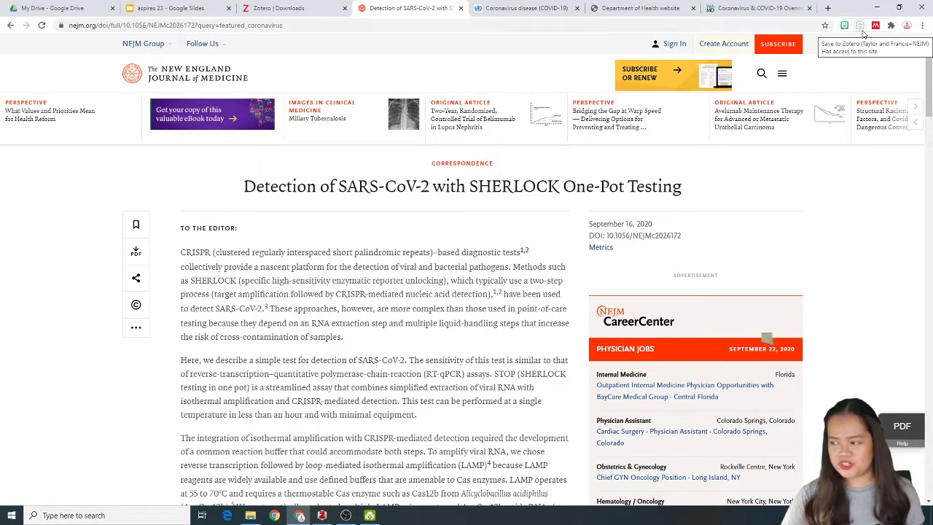
left_click(861, 28)
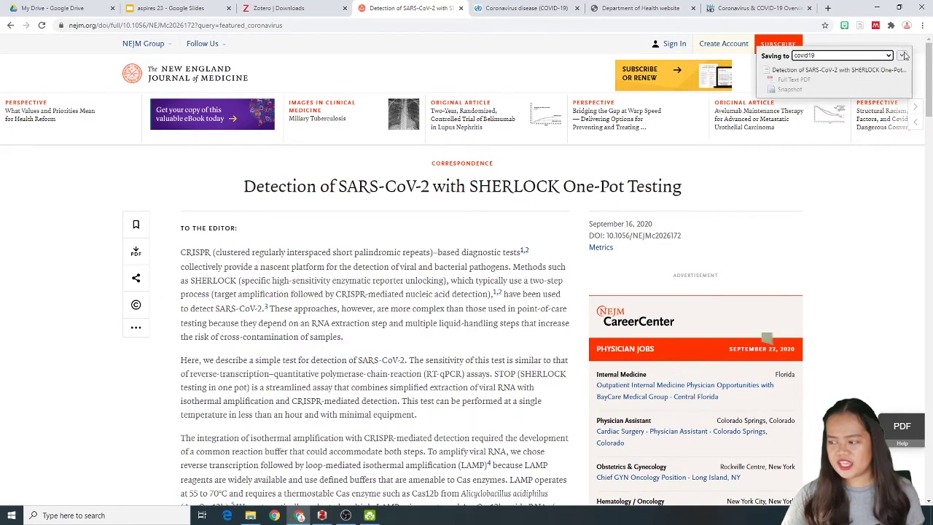
left_click(904, 56)
left_click(888, 182)
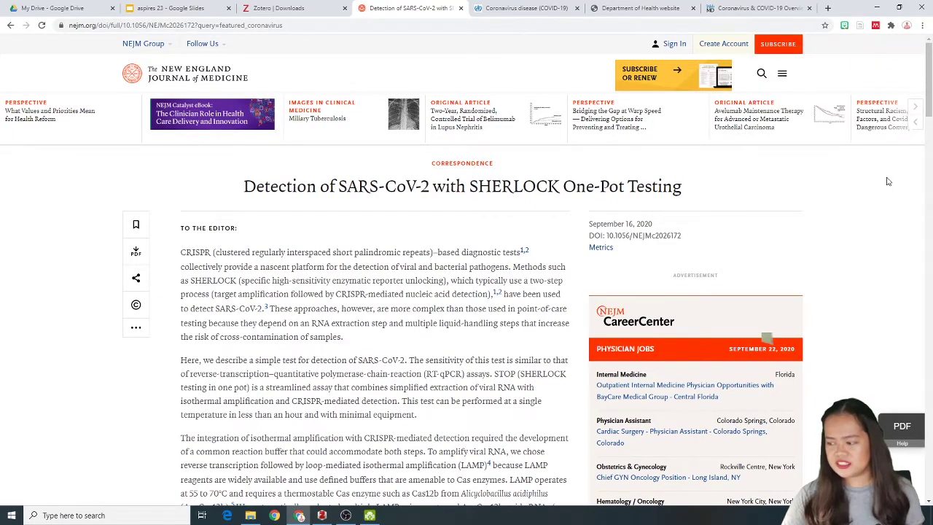
- In Zotero, review the saved SHERLOCK article's title and empty abstract, leaving both unchanged
left_click(321, 515)
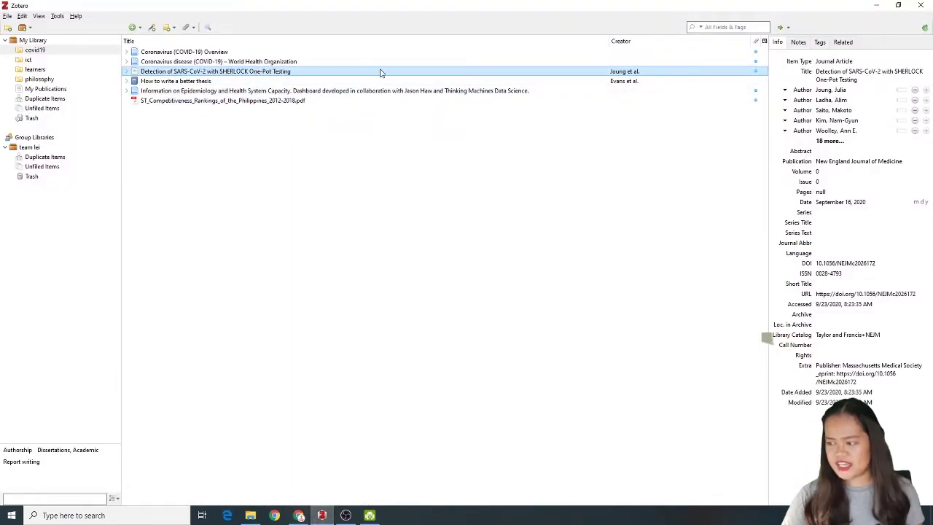
left_click(845, 72)
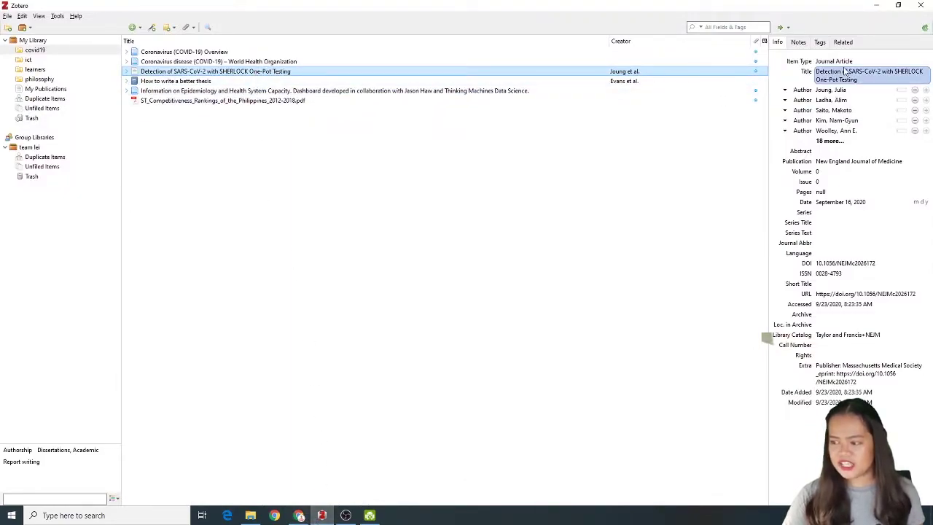
key("Return")
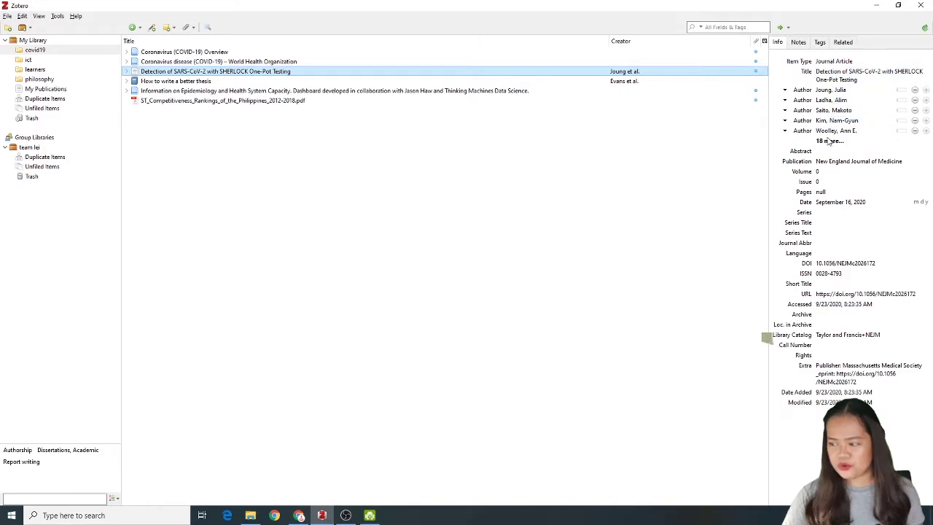
left_click(828, 150)
key("Escape")
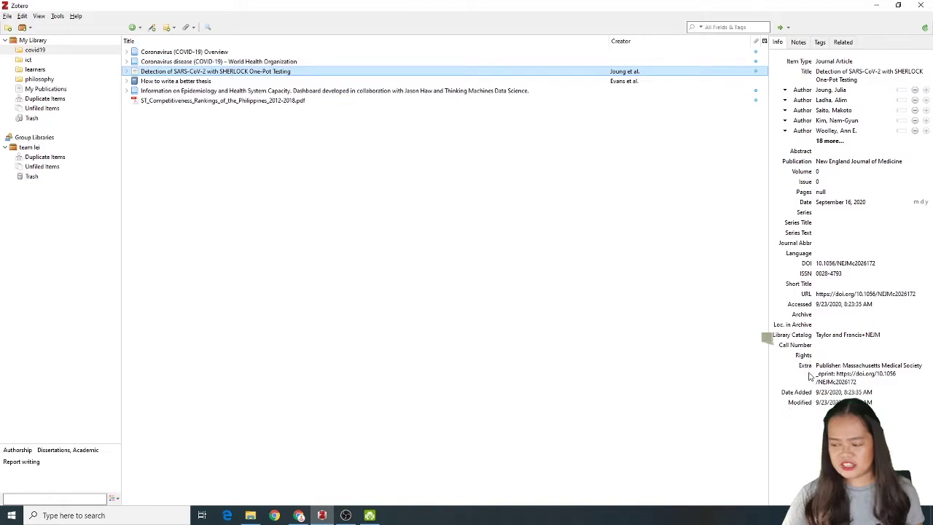
- Search YouTube for 'coron' and save the NBC News U.N. speech video to covid19
left_click(322, 514)
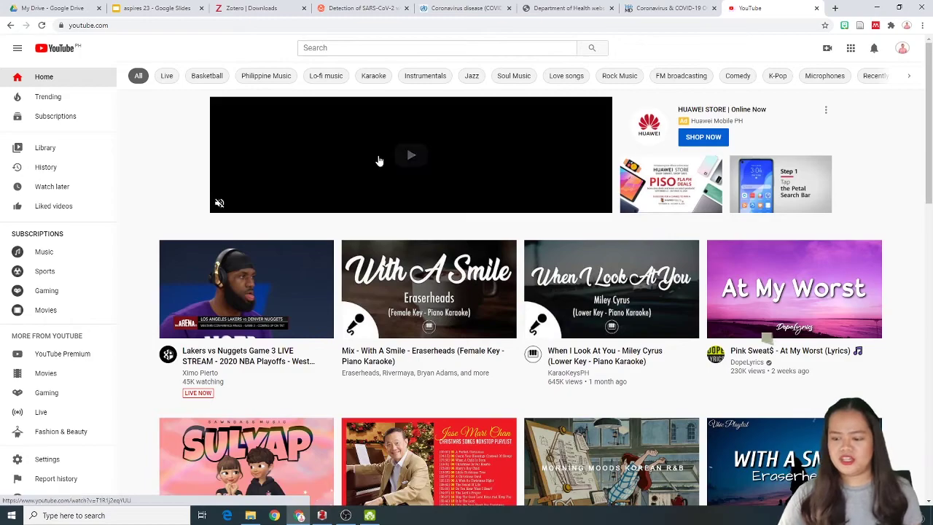
left_click(348, 46)
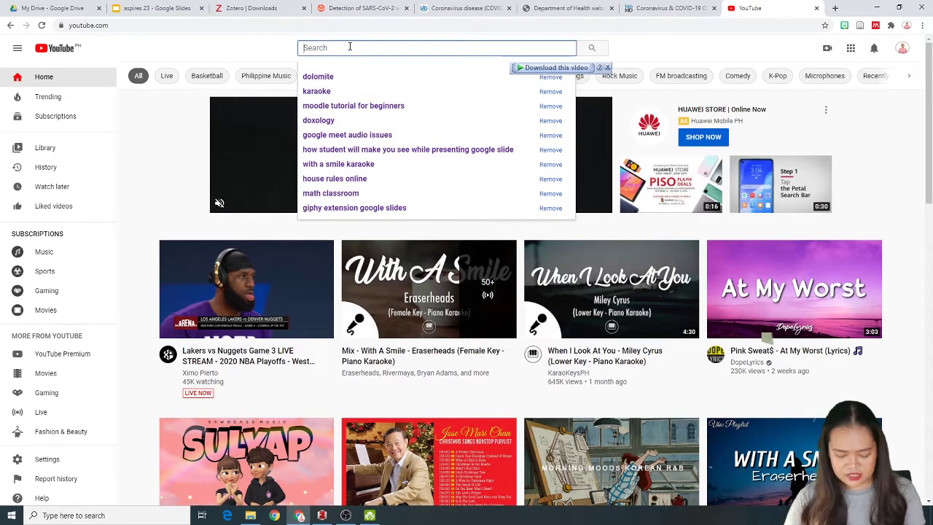
type("coro")
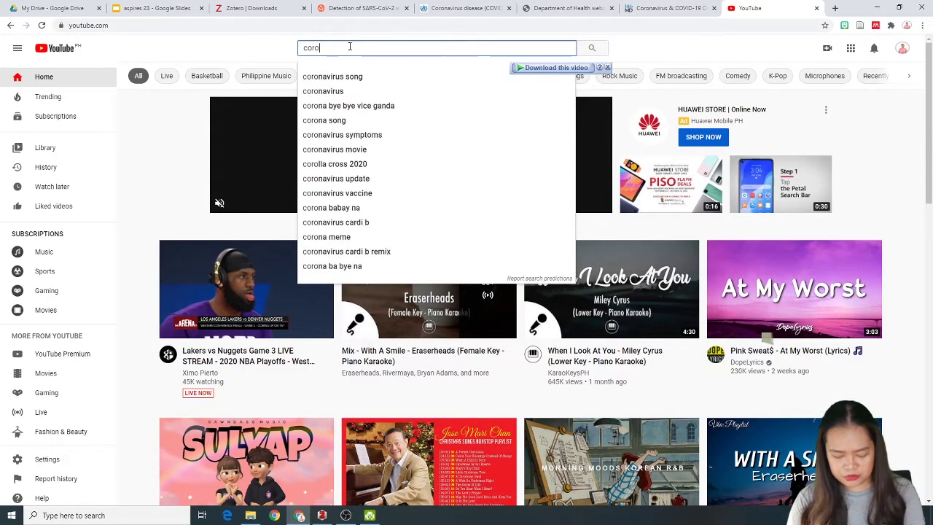
type("n")
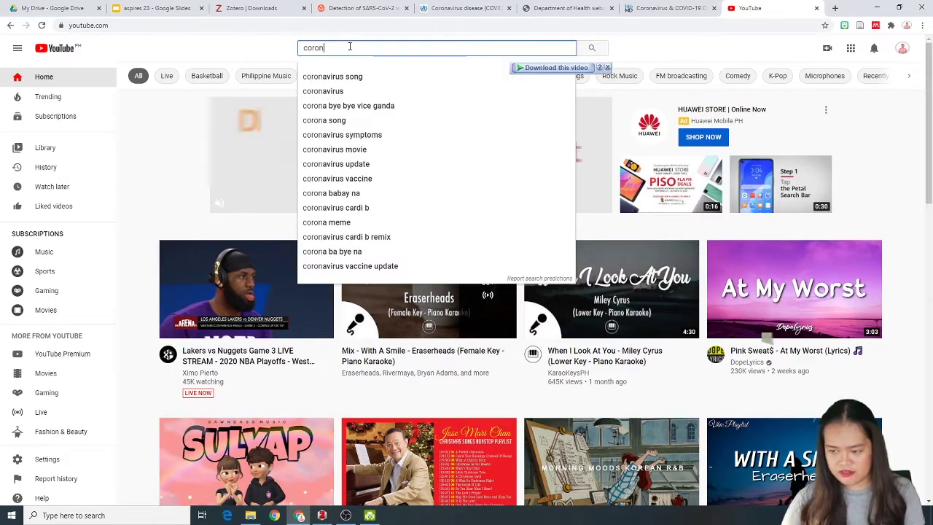
left_click(337, 91)
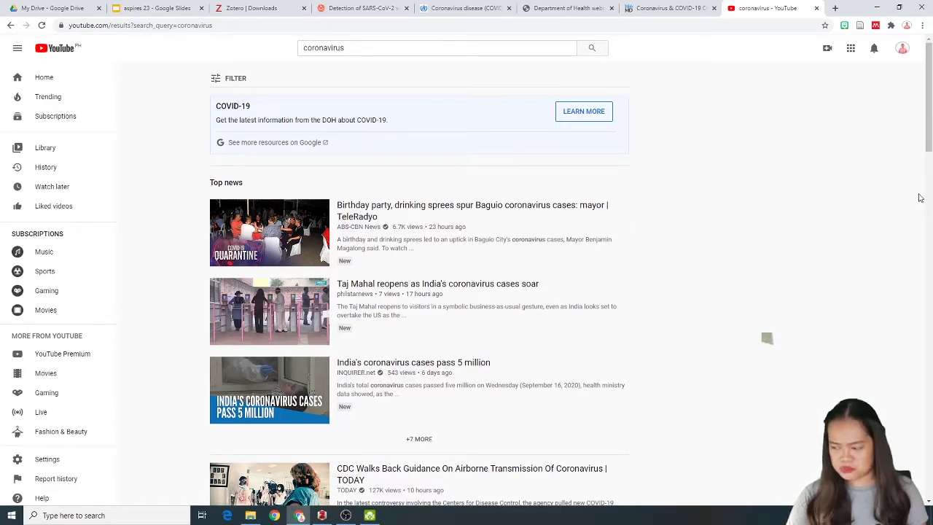
scroll(281, 294, "down", 7)
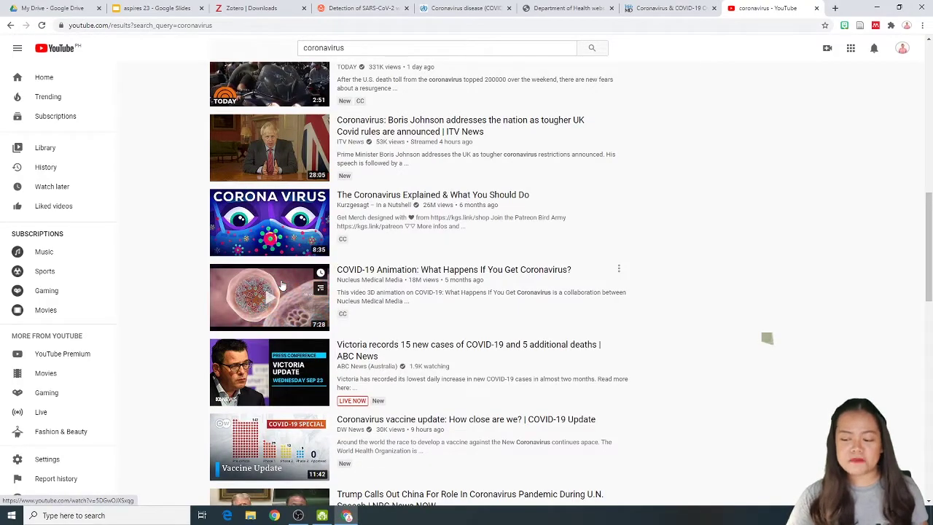
scroll(281, 294, "down", 5)
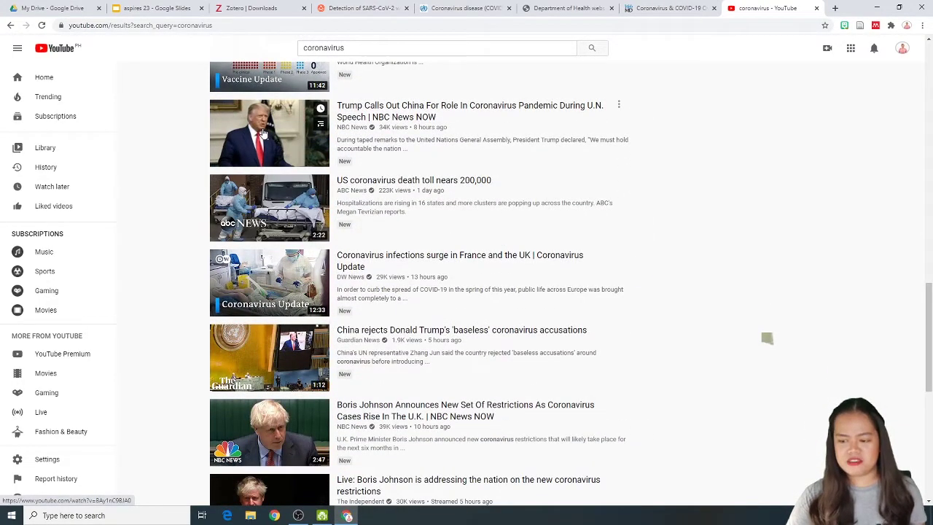
left_click(263, 135)
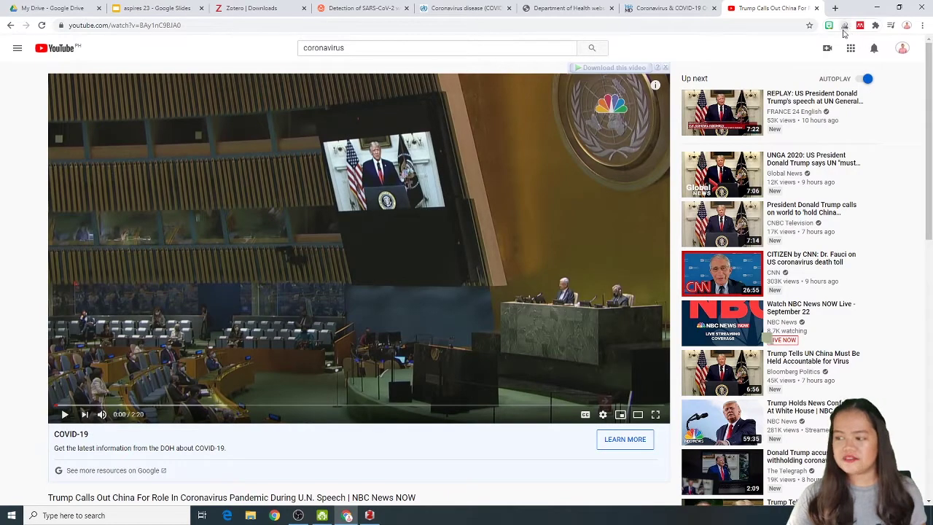
left_click(843, 29)
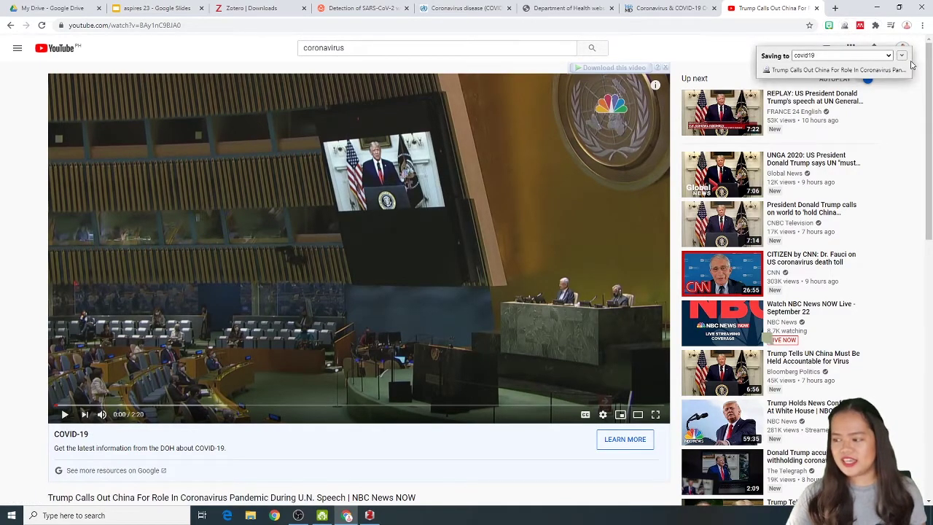
left_click(903, 56)
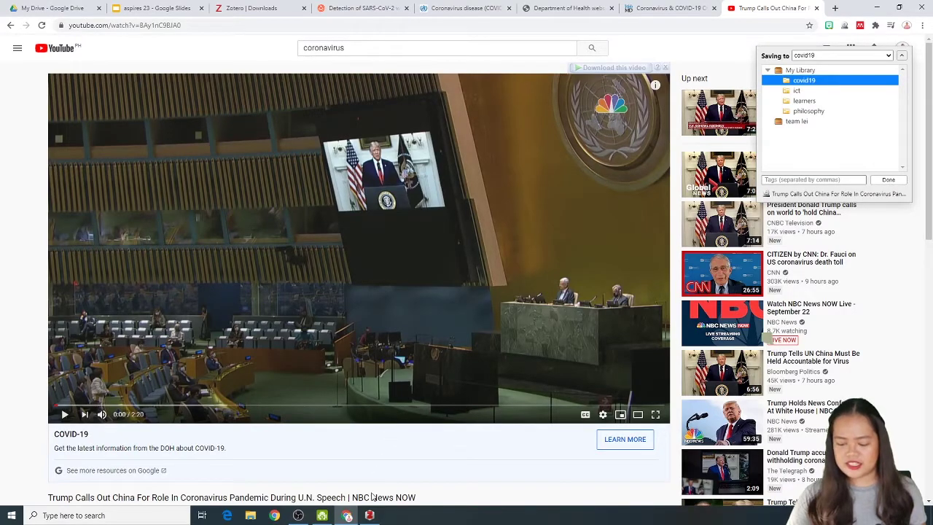
left_click(372, 515)
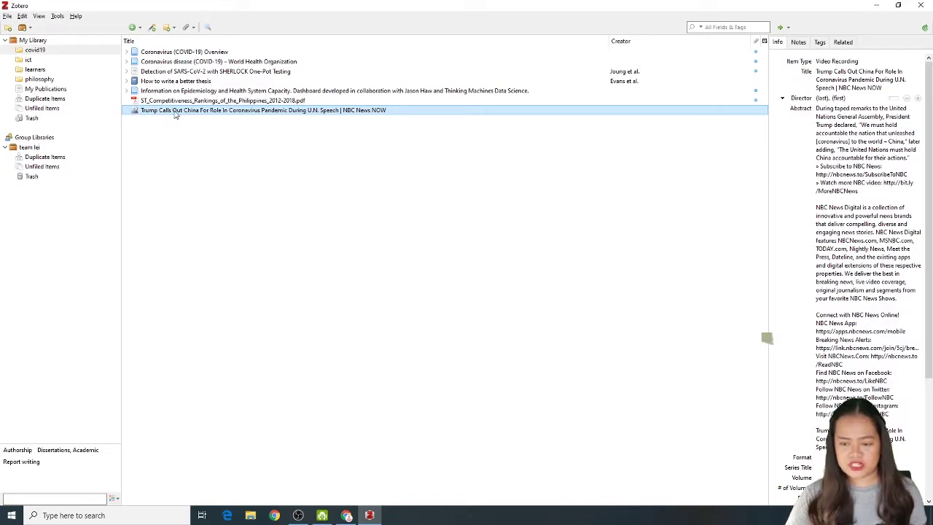
left_click(831, 71)
triple_click(831, 70)
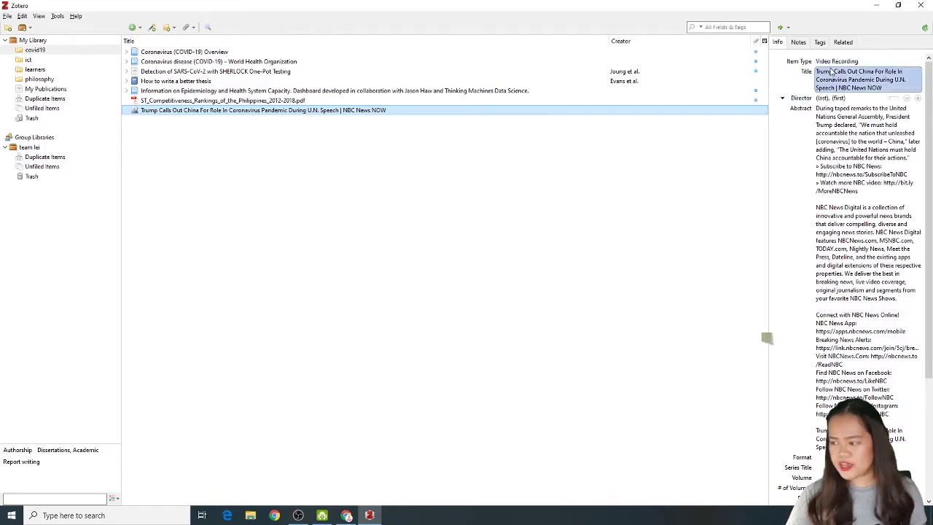
left_click(831, 127)
left_click(831, 128)
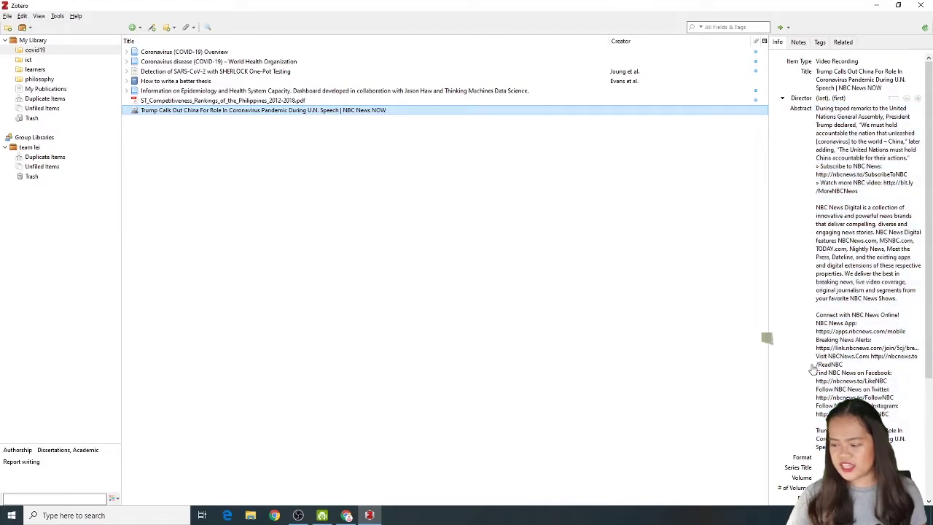
key("ctrl+a")
left_click(829, 371)
key("ctrl+a")
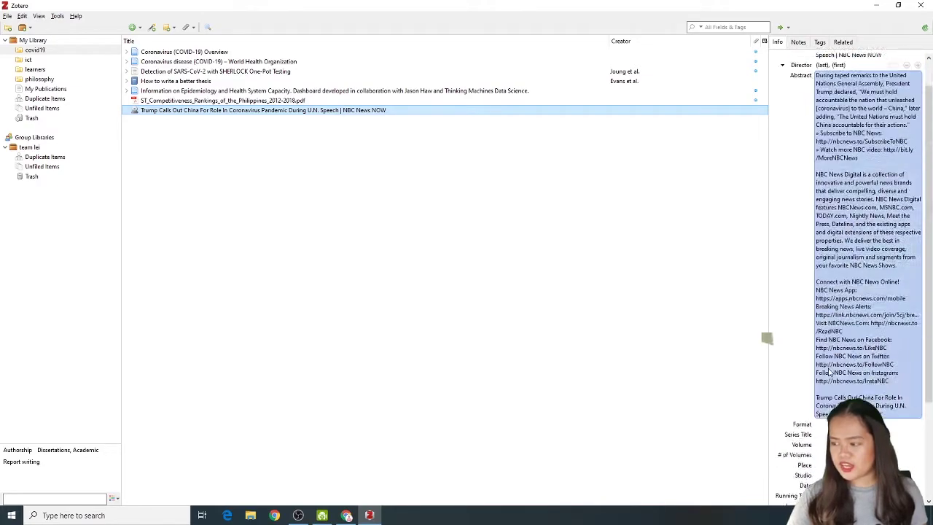
scroll(829, 371, "down", 5)
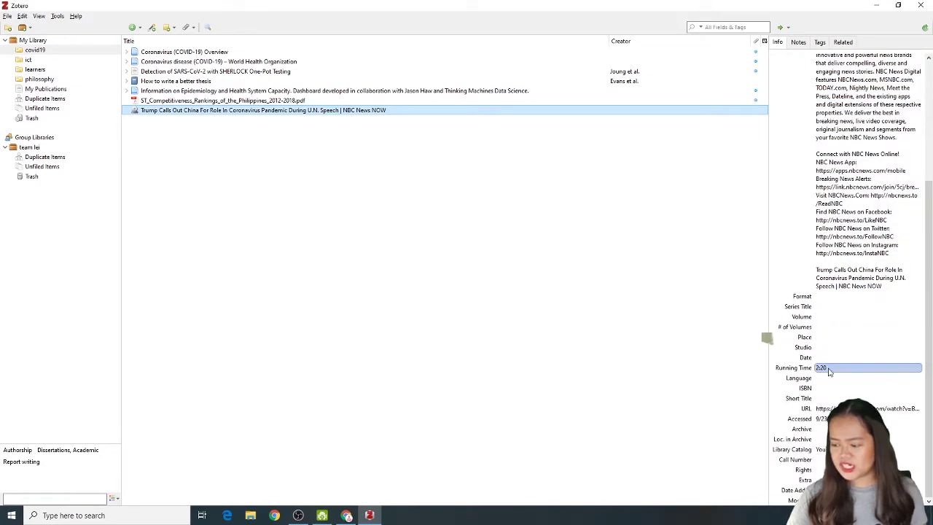
scroll(809, 414, "up", 2)
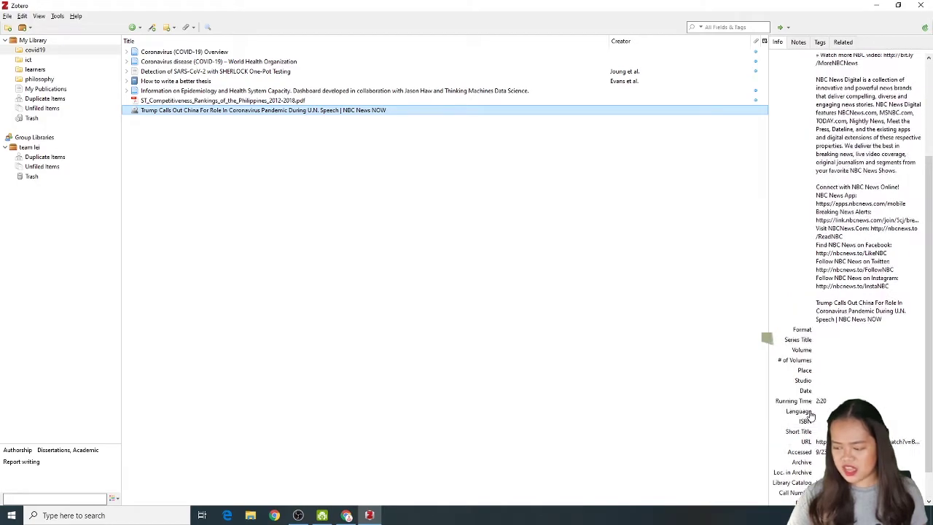
left_click(832, 291)
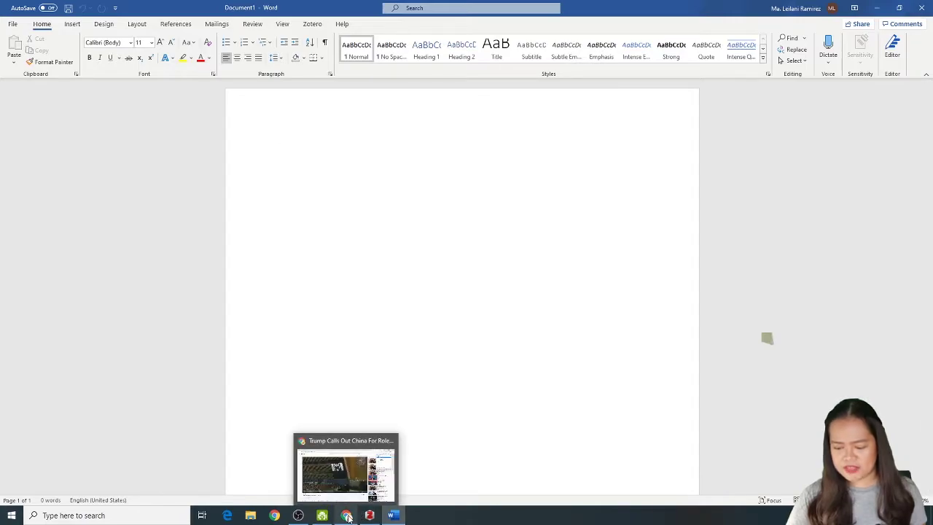
- Bring the Zotero library back in front of the blank Word document
left_click(370, 515)
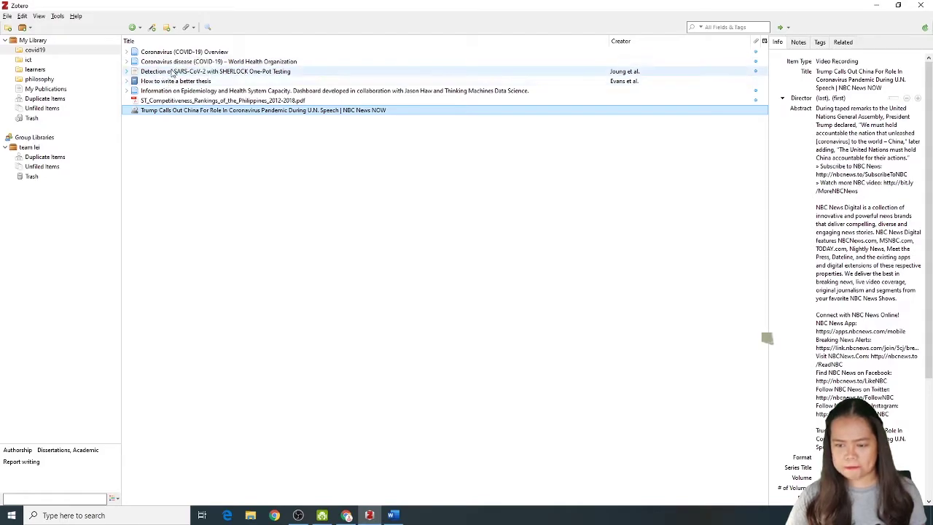
- Open the WebMD page saved as the Coronavirus (COVID-19) Overview item in covid19
left_click(175, 62)
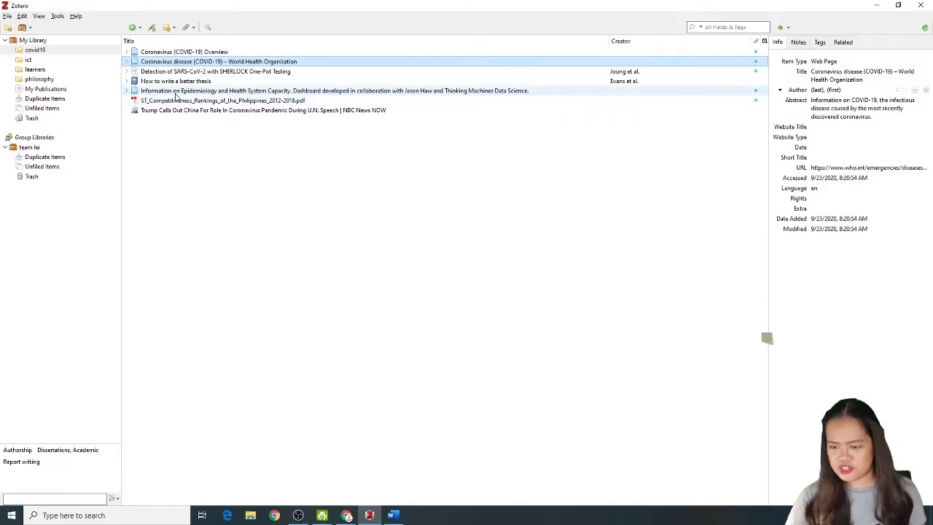
left_click(175, 91)
left_click(173, 53)
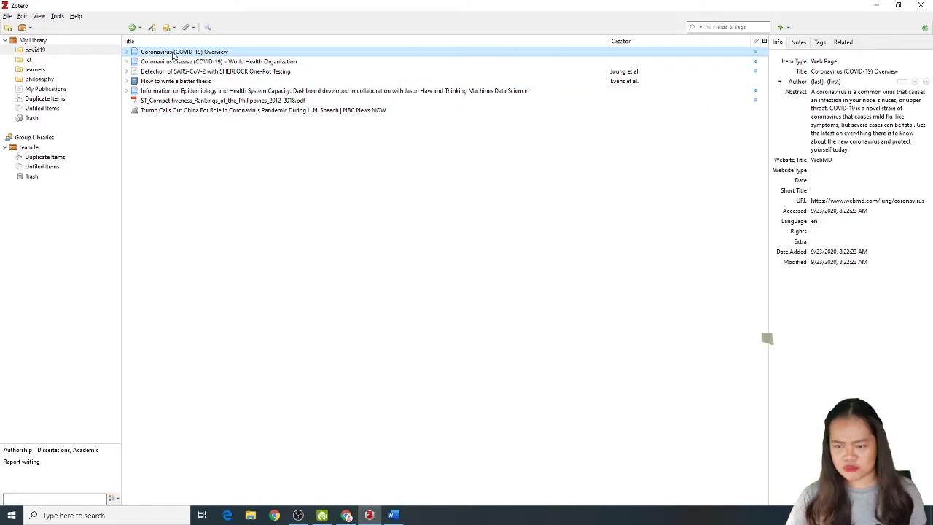
double_click(174, 53)
- Copy WebMD's 'What Is COVID-19?' sentence defining it as caused by SARS-CoV-2
scroll(268, 348, "down", 5)
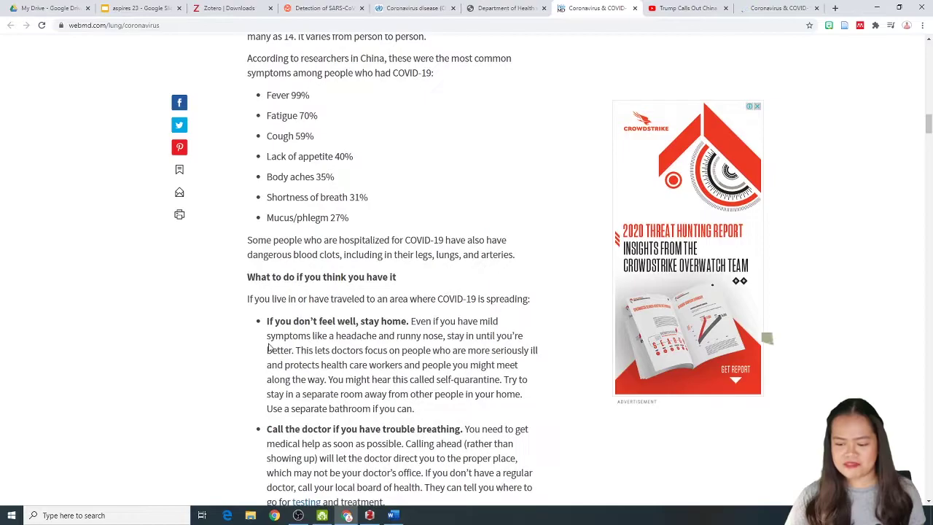
scroll(268, 348, "down", 1)
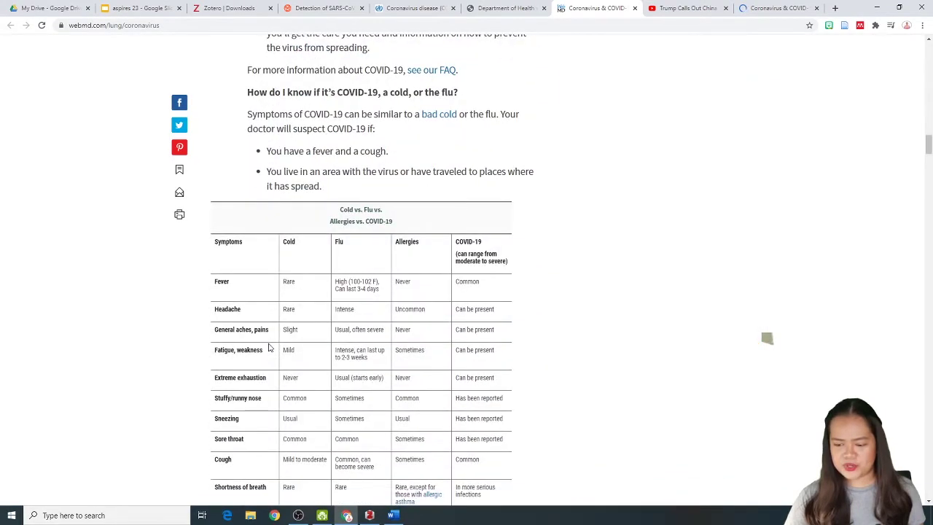
scroll(268, 348, "up", 10)
scroll(268, 347, "up", 12)
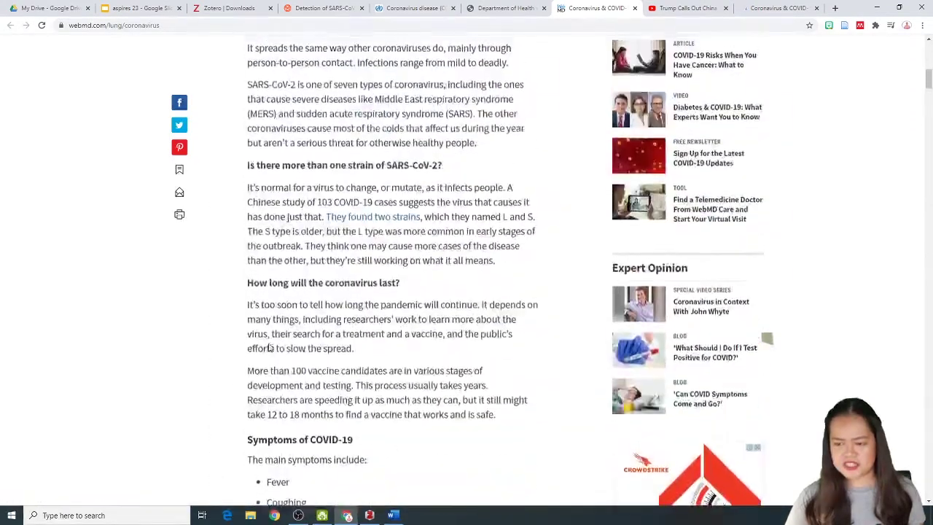
scroll(269, 348, "down", 2)
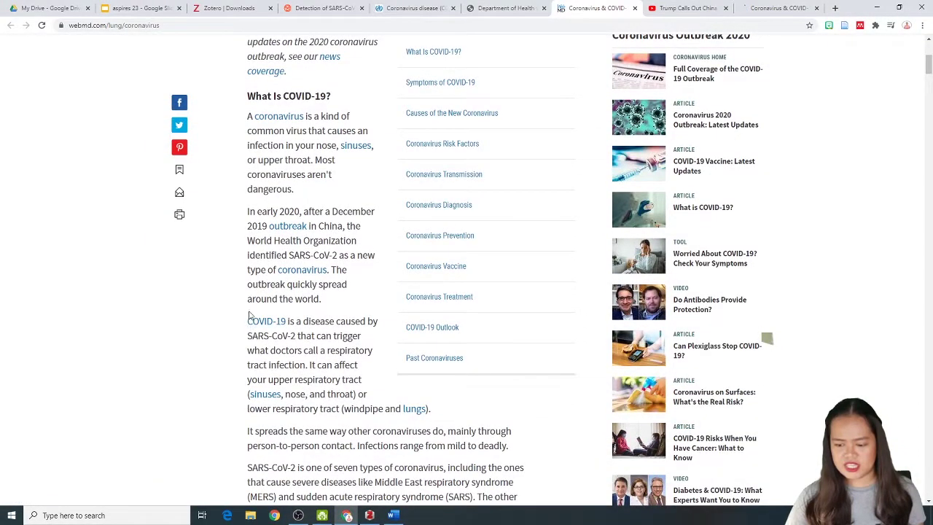
left_click_drag(239, 321, 308, 365)
key("ctrl+c")
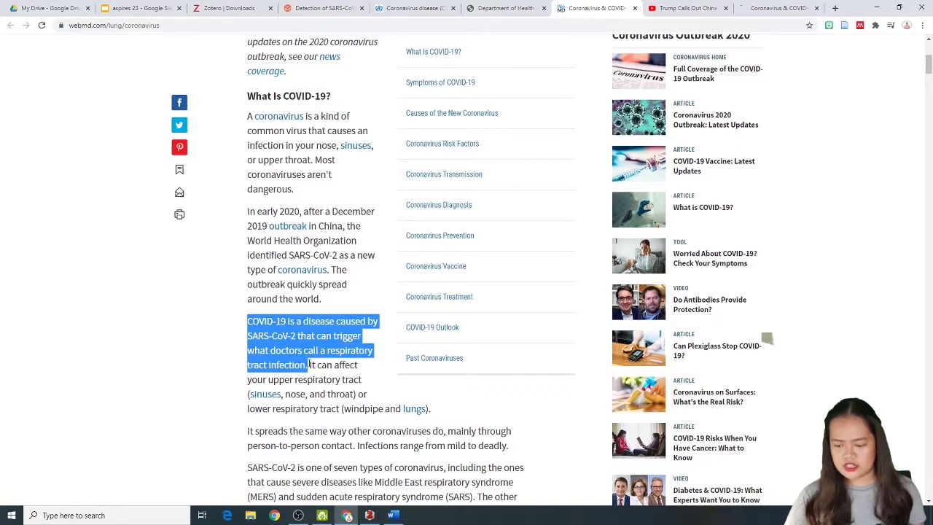
right_click(290, 323)
left_click(310, 329)
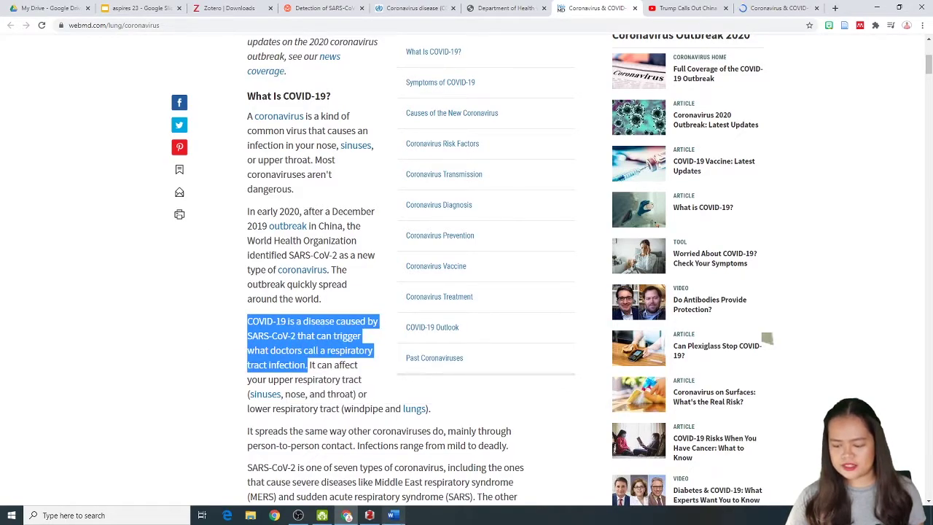
key("alt+Tab")
- Paste the WebMD sentence into Word without its final period and show the Zotero tab
key("ctrl+v")
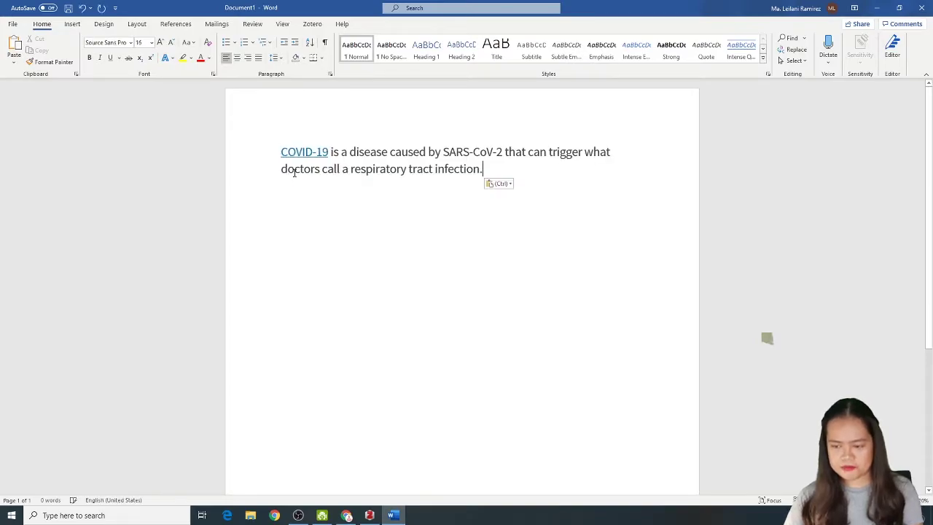
key("BackSpace")
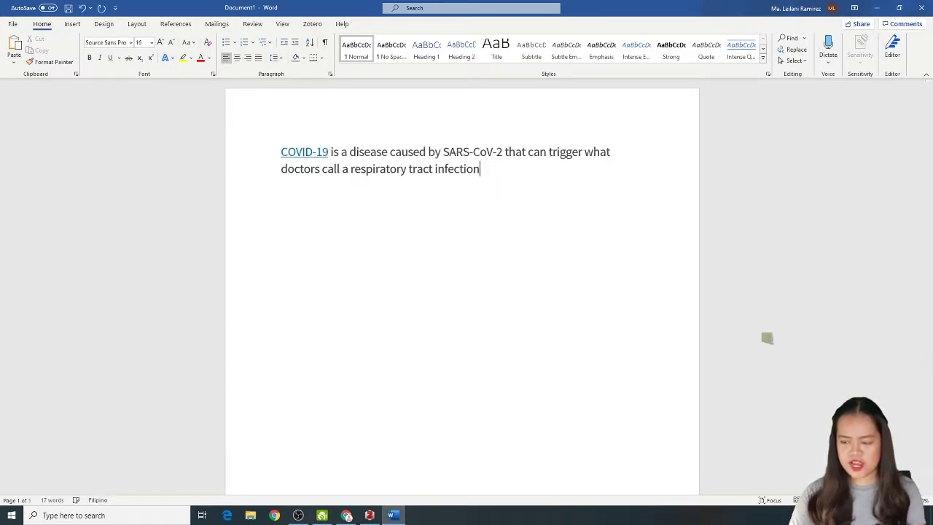
left_click(312, 24)
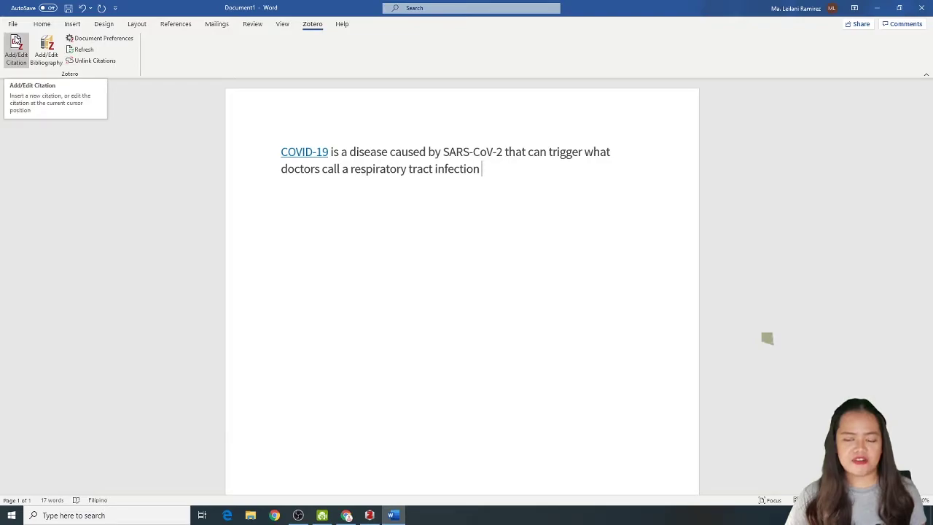
- Insert an APA 7th citation of Coronavirus (COVID-19) Overview after the sentence via Classic View
left_click(16, 41)
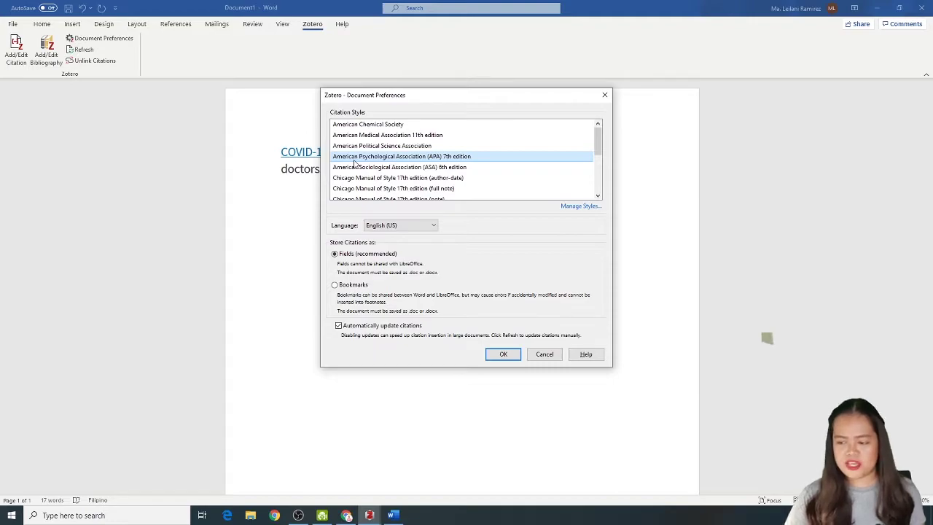
left_click(503, 355)
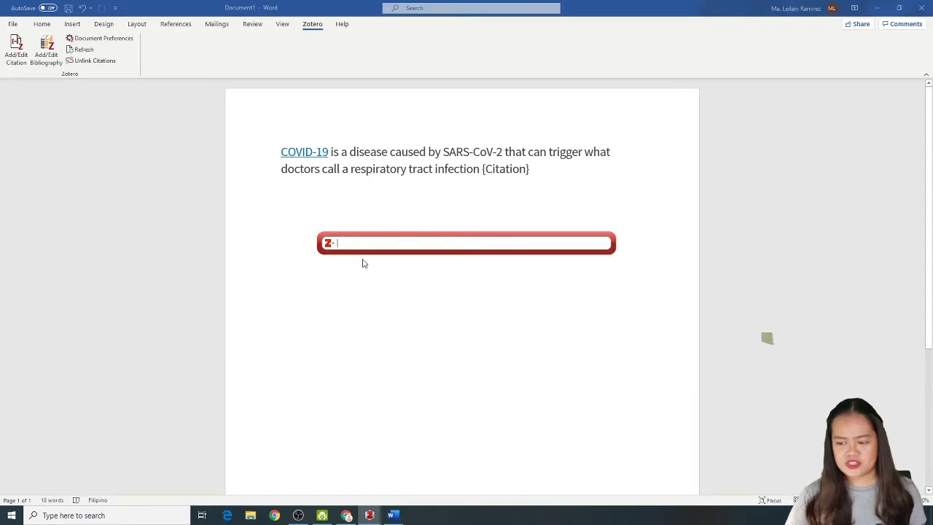
left_click(329, 244)
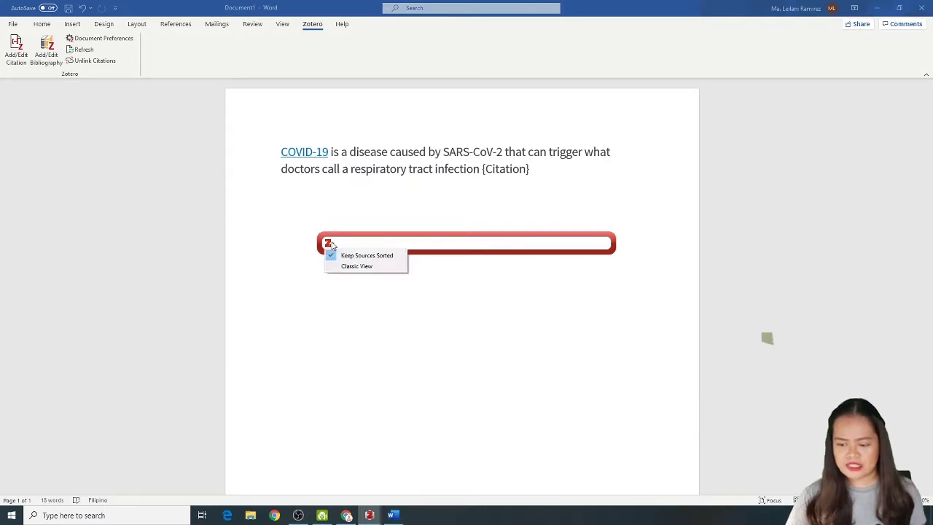
left_click(357, 266)
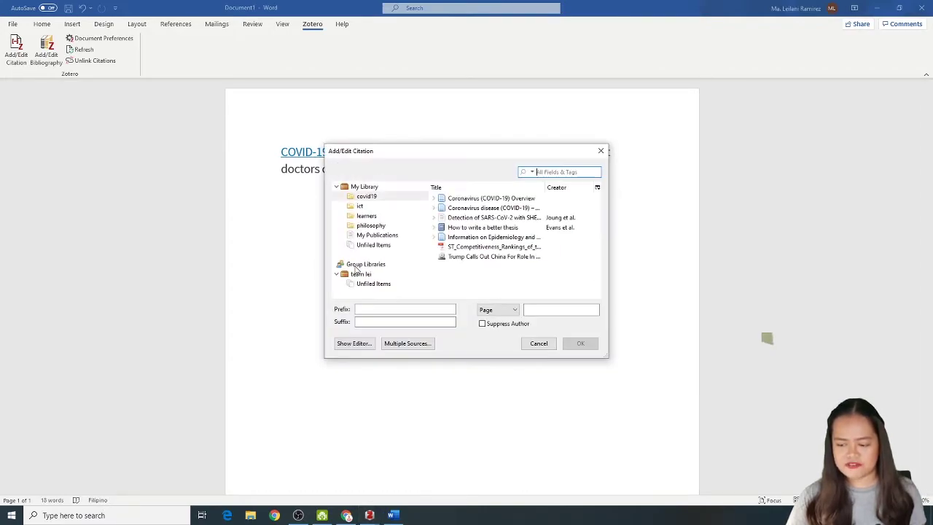
left_click(487, 200)
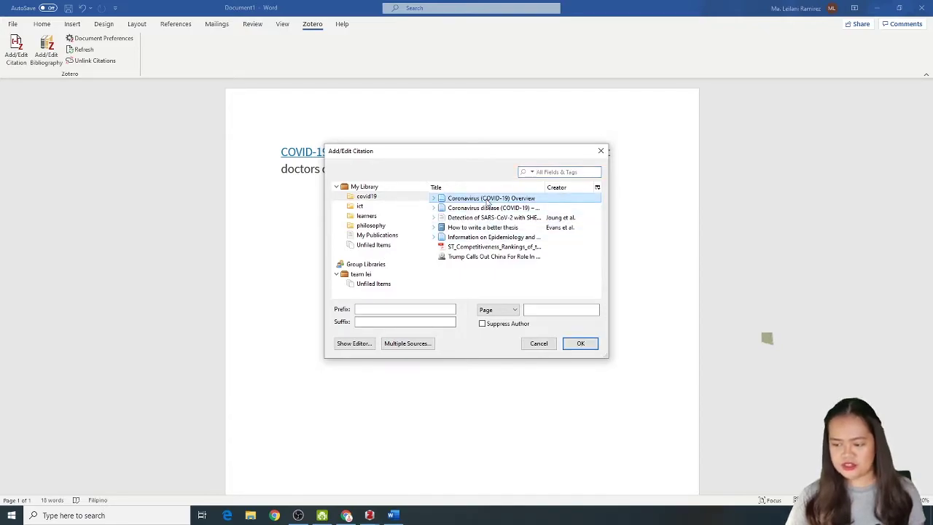
left_click(591, 344)
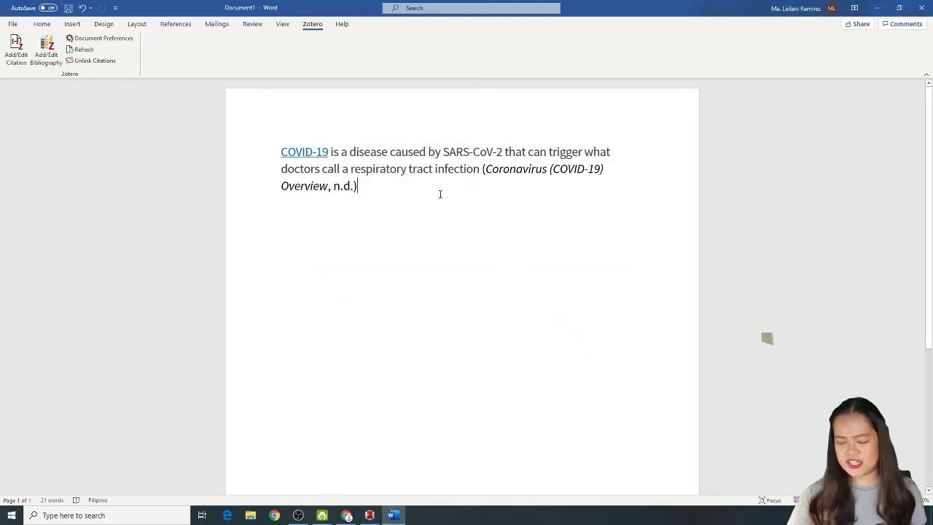
- Start a new Word paragraph and go to the WHO coronavirus page in Chrome
key("Return")
key("Return")
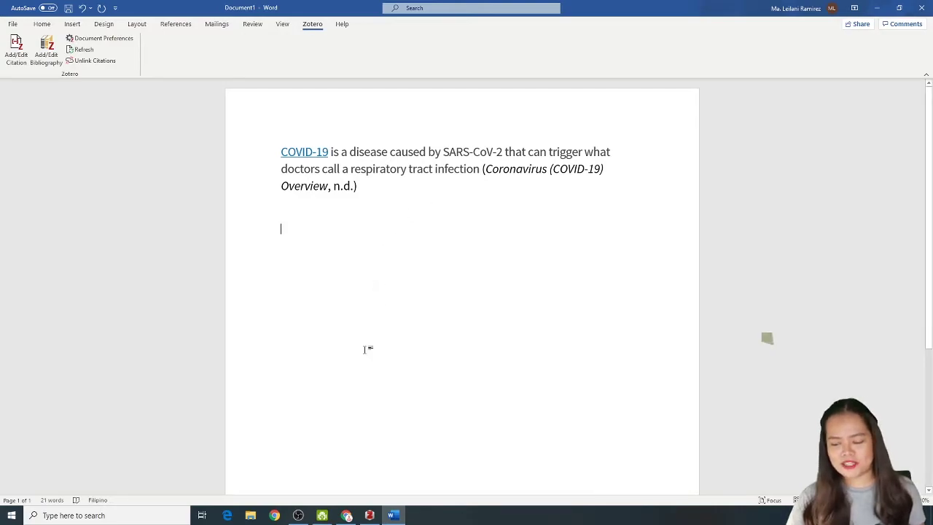
left_click(348, 518)
left_click(408, 8)
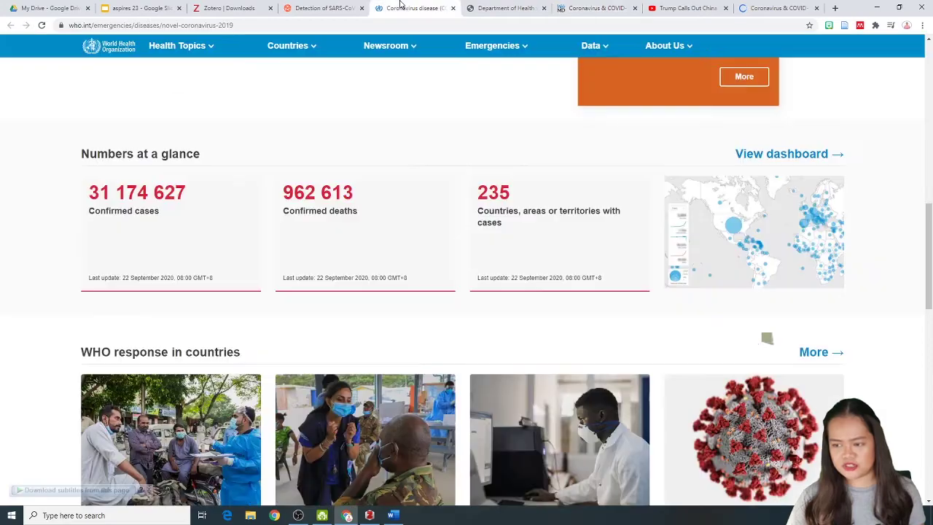
scroll(342, 323, "down", 10)
scroll(342, 328, "up", 9)
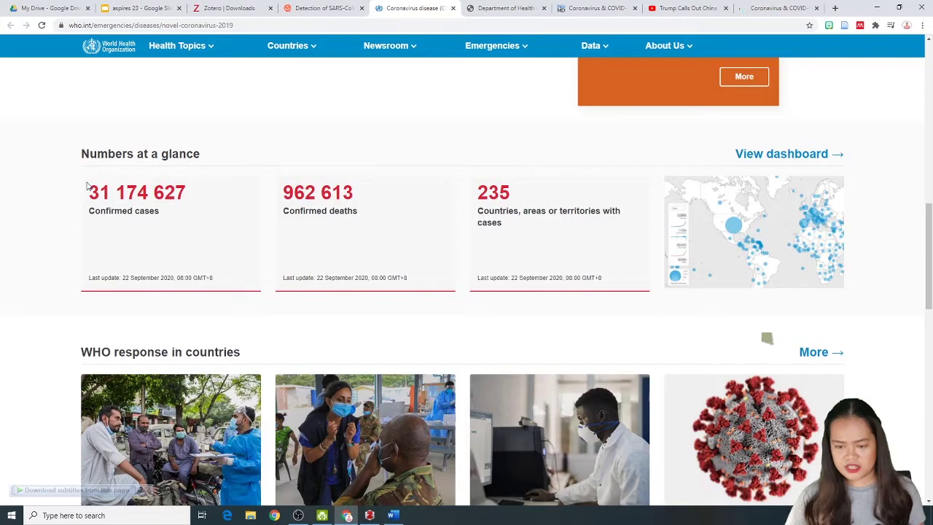
- Copy the WHO confirmed cases figure 31 174 627
left_click_drag(88, 191, 191, 193)
right_click(194, 198)
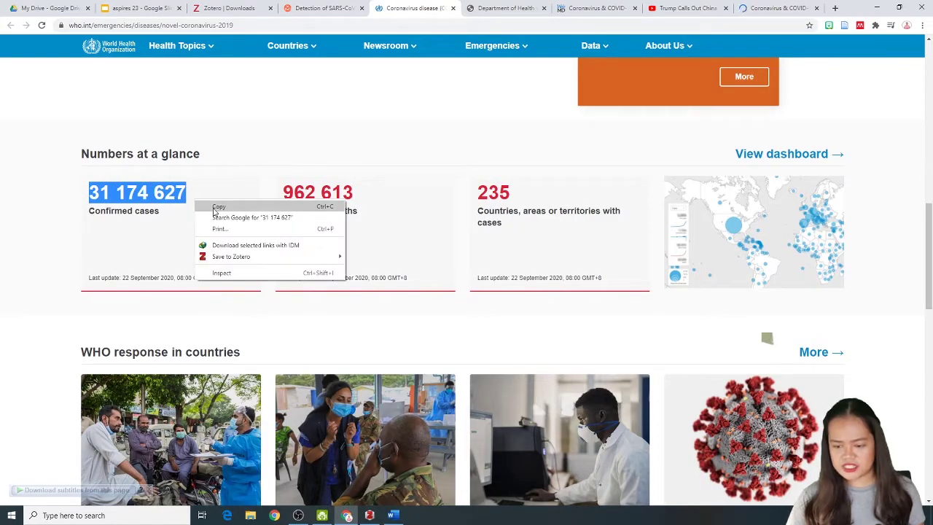
left_click(217, 207)
left_click(393, 514)
left_click(393, 514)
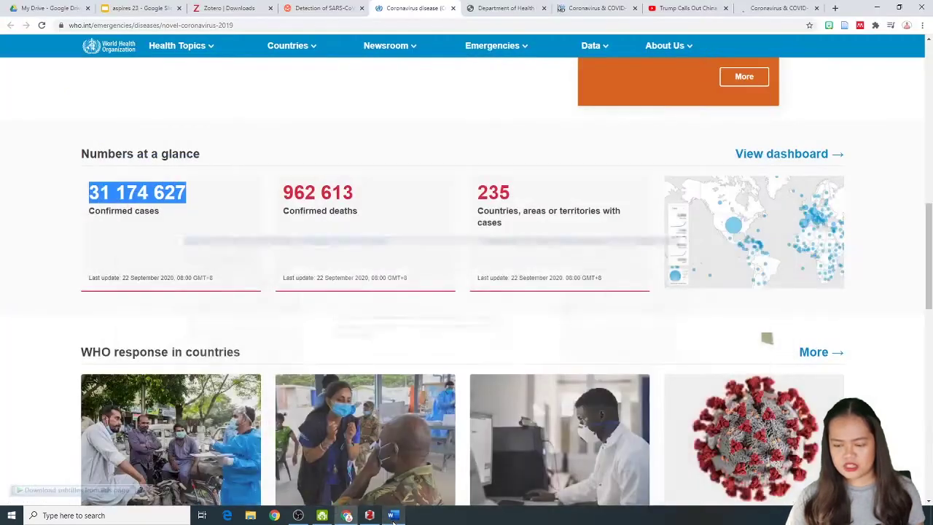
- Write 'There are 31 174 627 cases as of September 22, 2020' using the pasted figure
left_click(393, 515)
type("There")
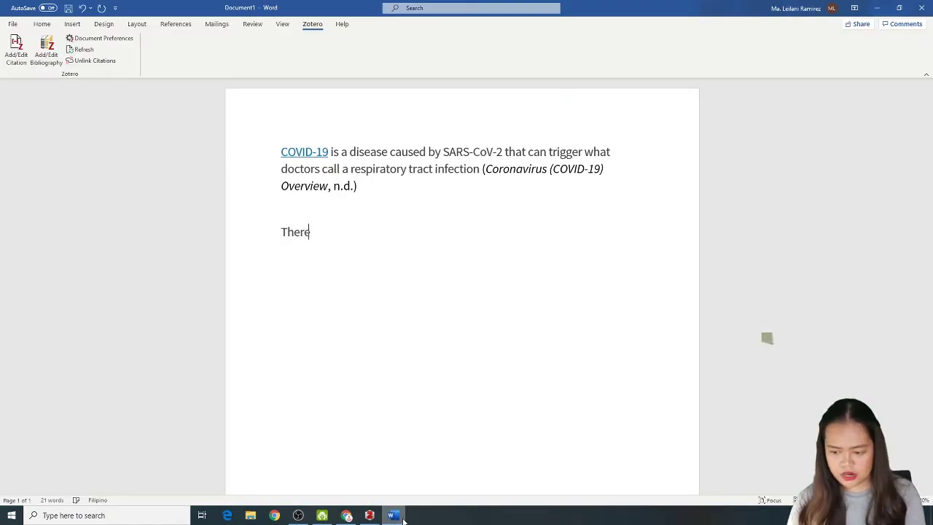
type(" are")
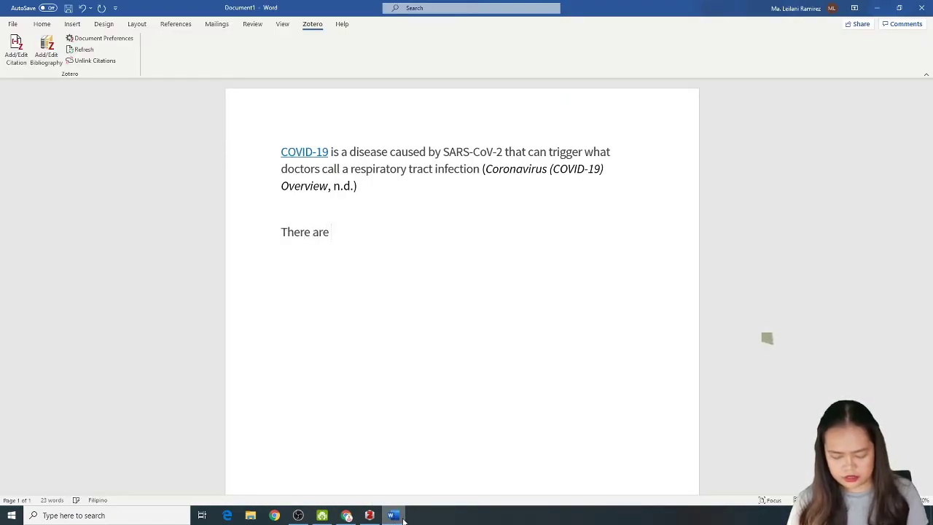
key("ctrl+v")
type("cases")
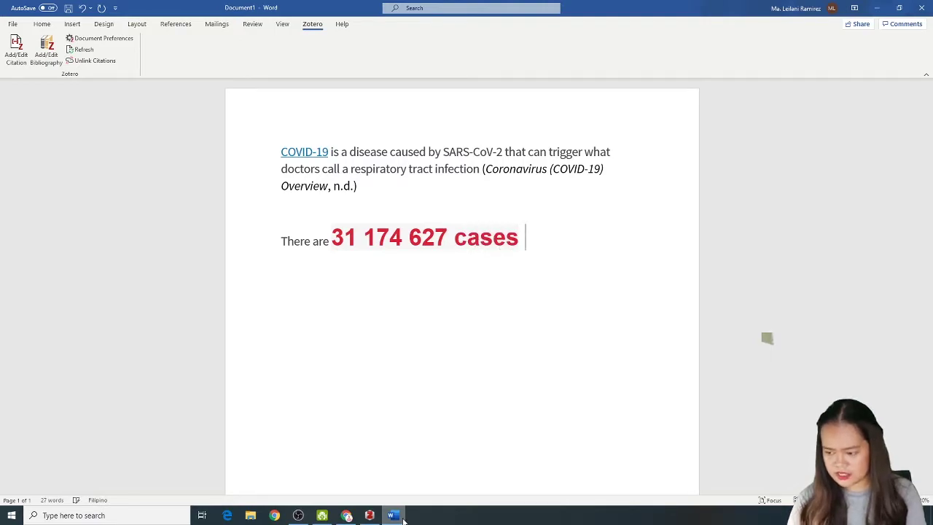
type(" as of ")
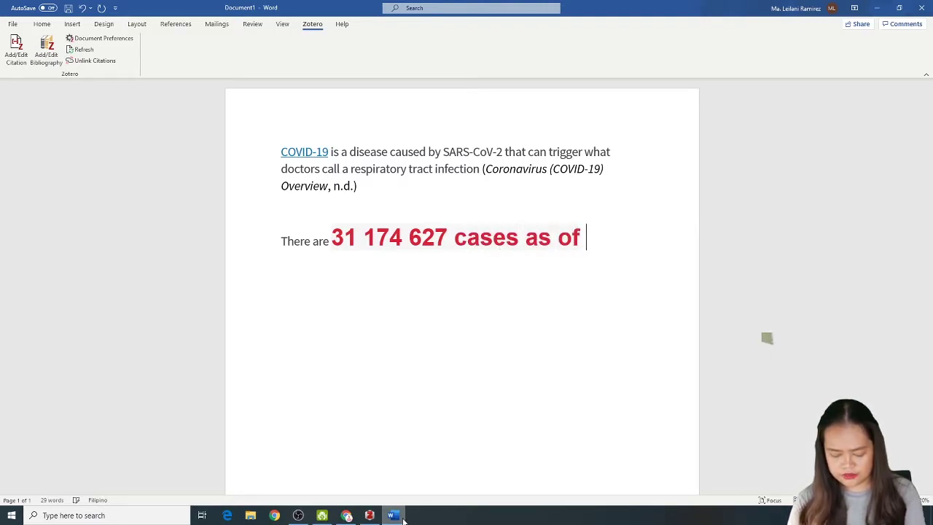
type("Septe")
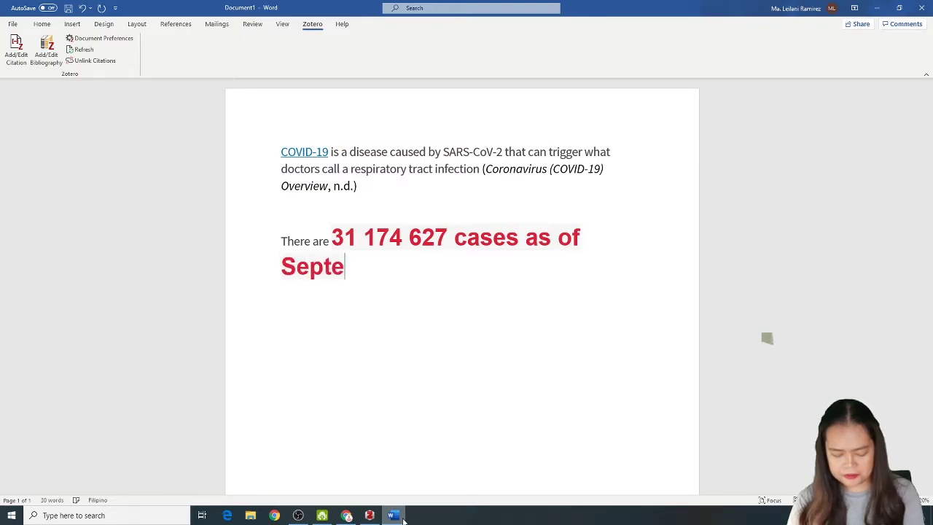
type("mber 22")
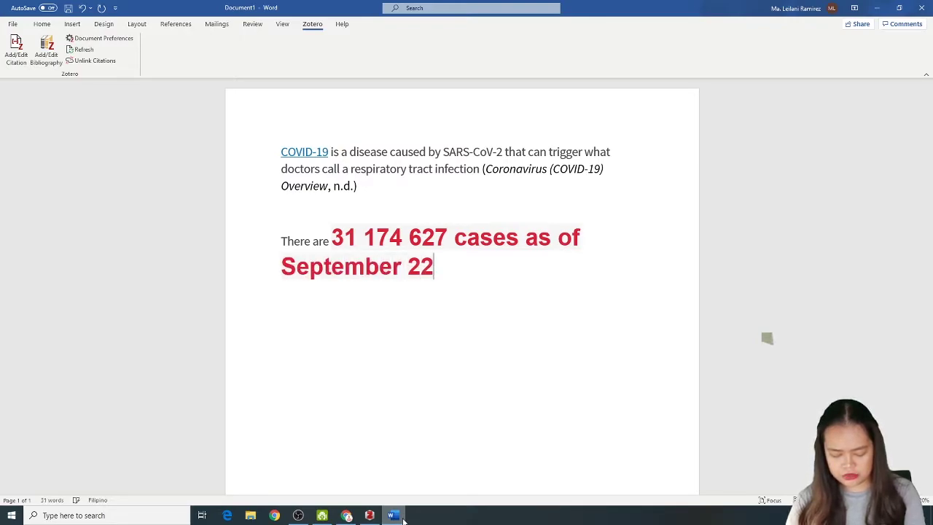
type(", 2020")
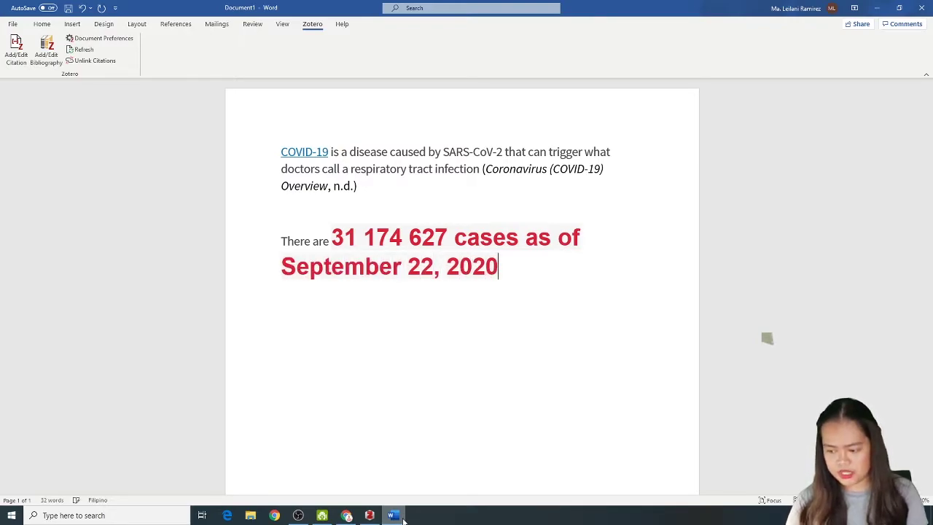
- Format the sentence as 12 pt Calibri with the words after the number in black
left_click(41, 24)
left_click_drag(508, 275, 264, 241)
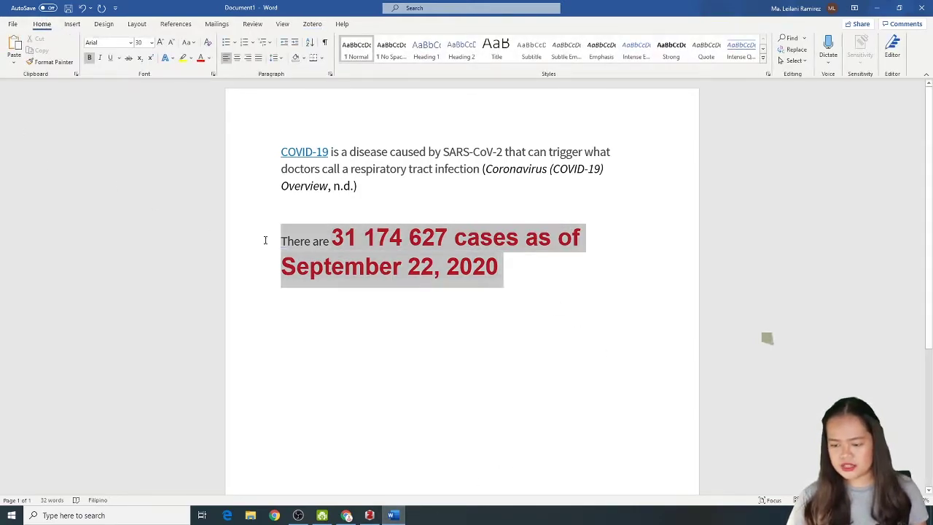
left_click(131, 44)
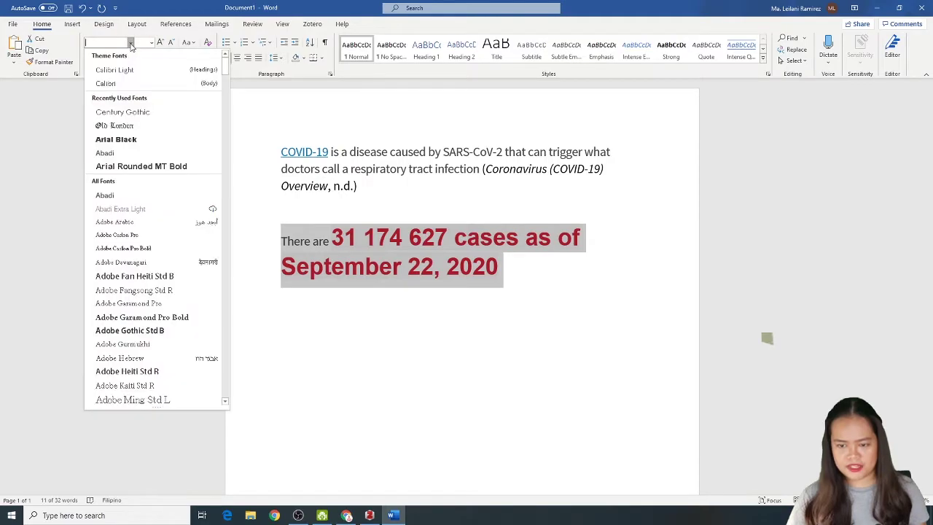
left_click(106, 83)
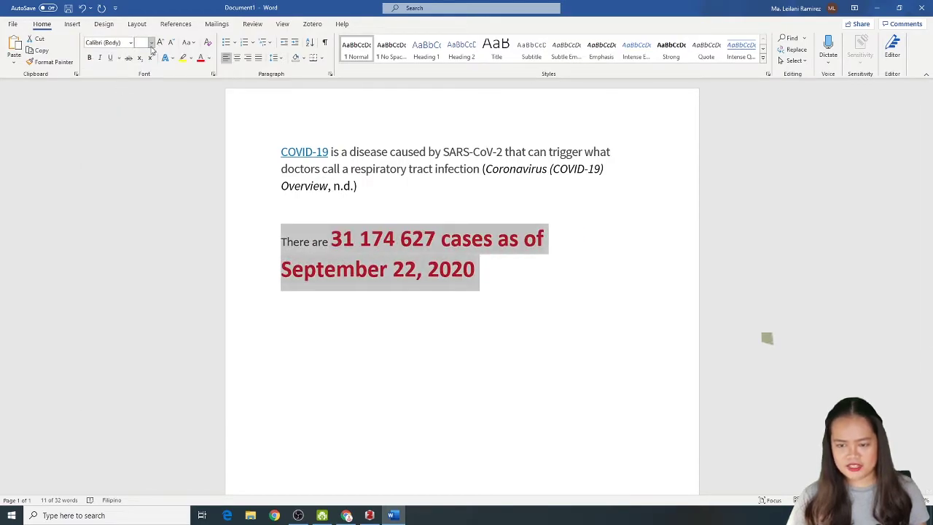
left_click(151, 43)
left_click(146, 99)
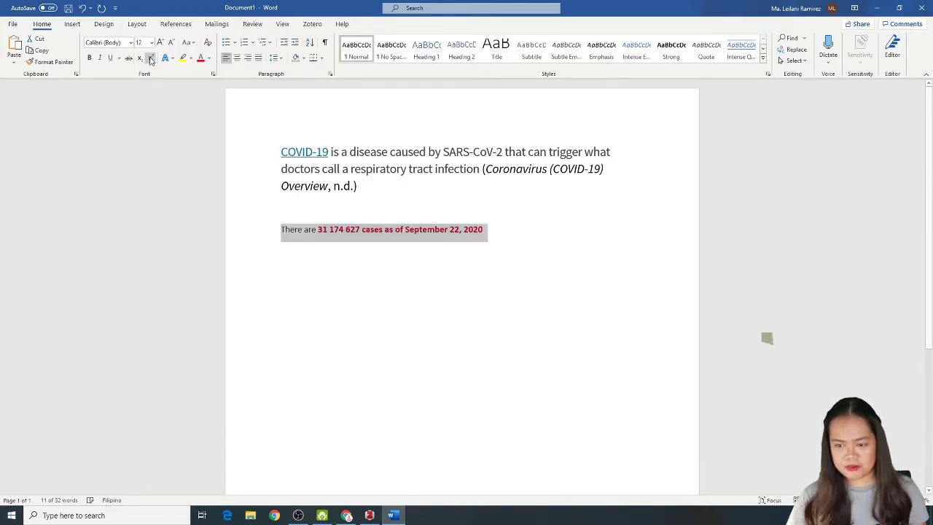
left_click(209, 62)
left_click(497, 225)
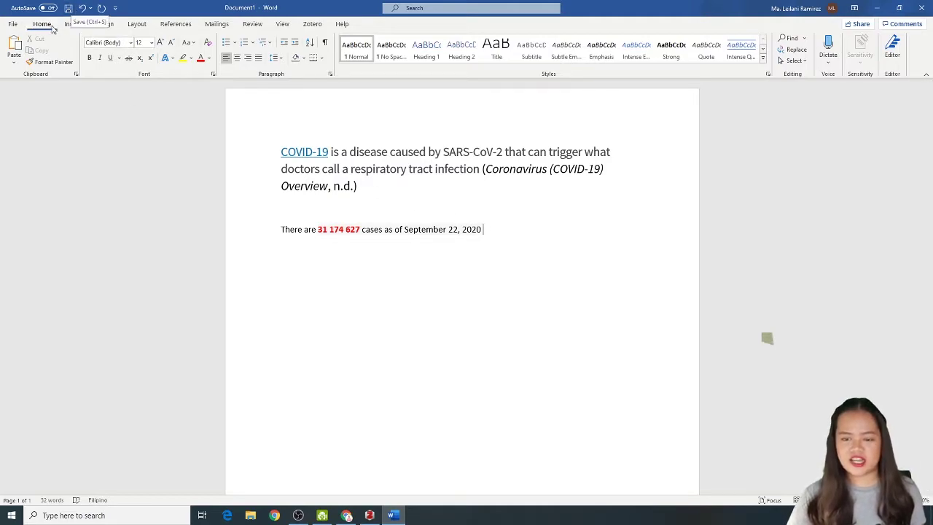
- Cite the WHO Coronavirus Disease (COVID-19) page after the case-count sentence and add a new line
left_click(311, 24)
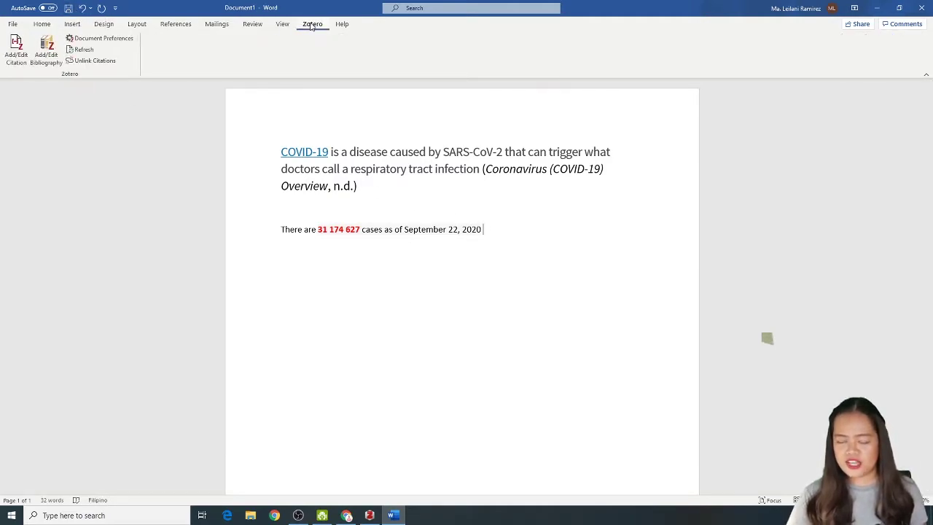
left_click(18, 53)
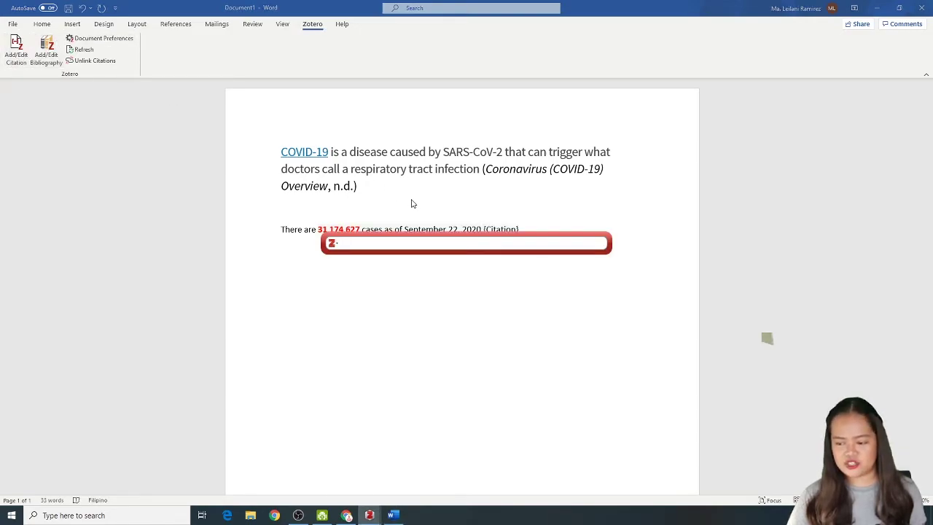
left_click(333, 243)
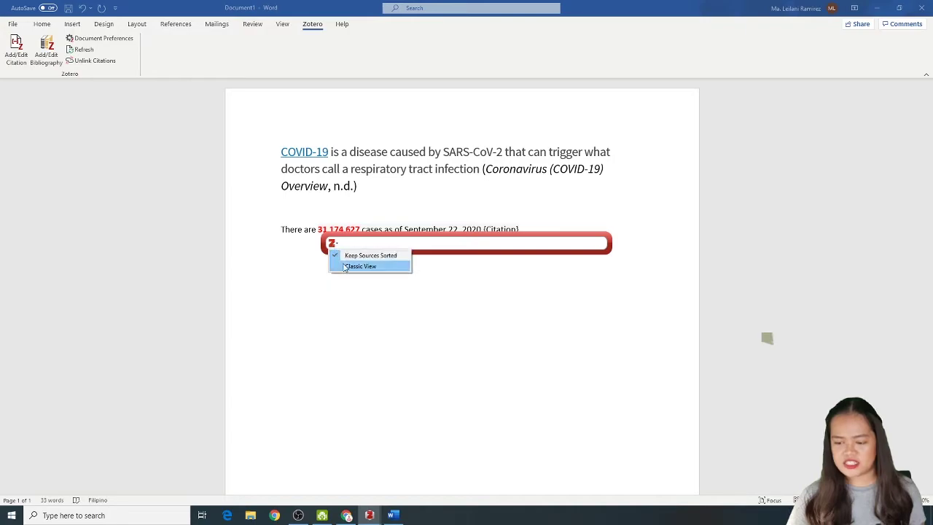
left_click(360, 266)
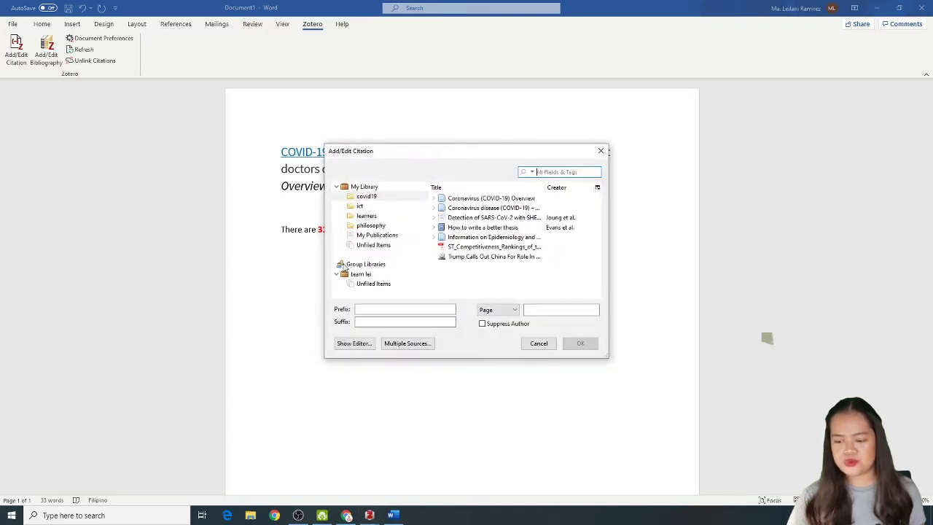
left_click(467, 210)
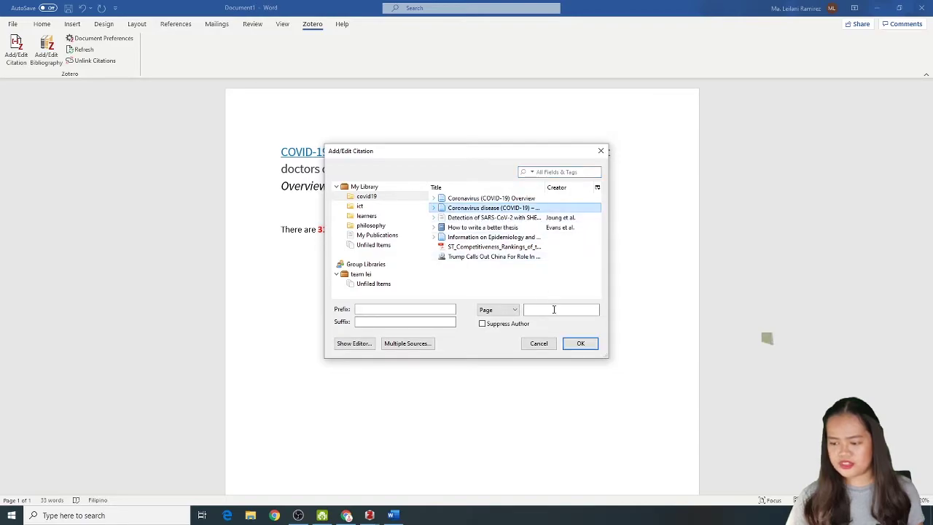
left_click(580, 343)
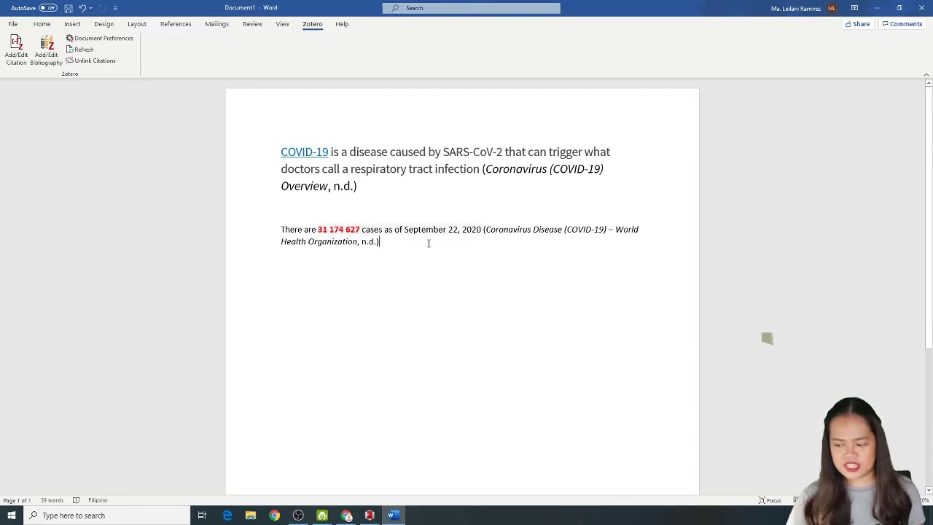
key("Return")
key("Return")
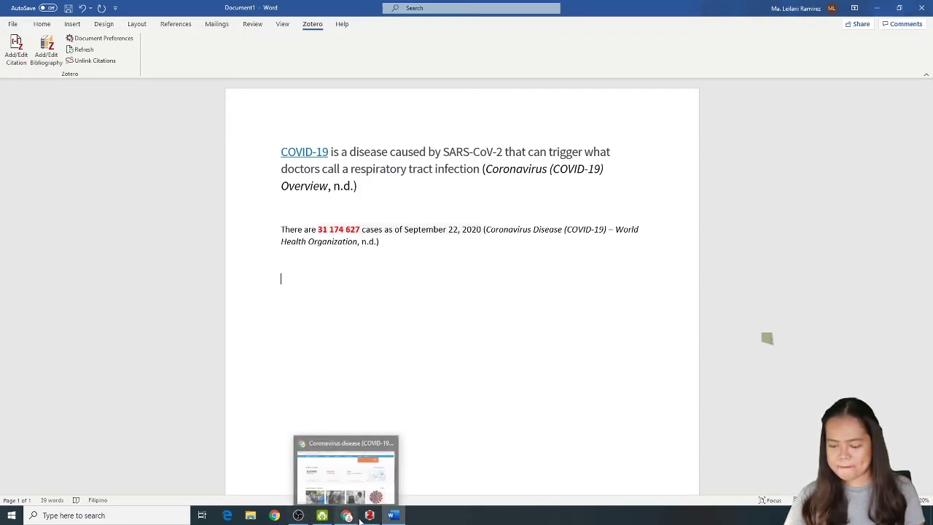
- Capture and copy the DOH 'Daily Cases by Date of Onset of Illness' chart with Lightshot
left_click(347, 515)
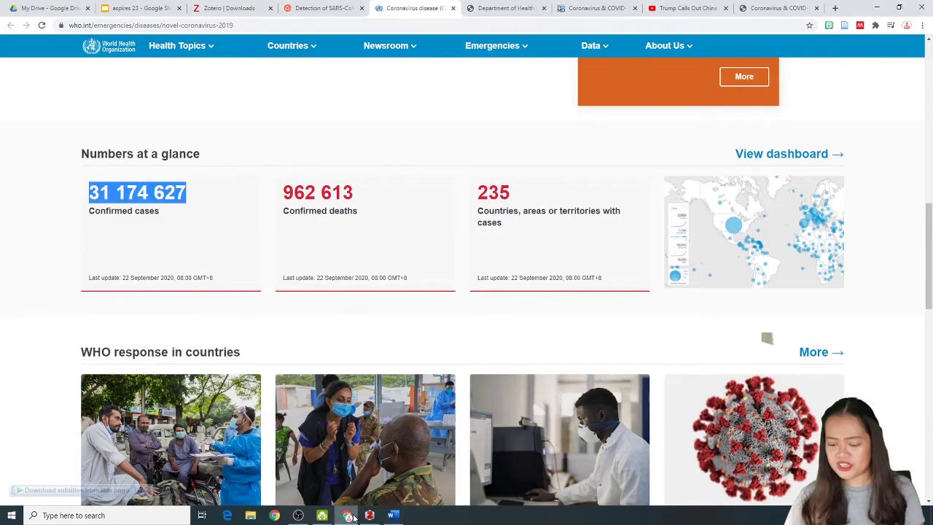
left_click(508, 8)
scroll(452, 357, "down", 6)
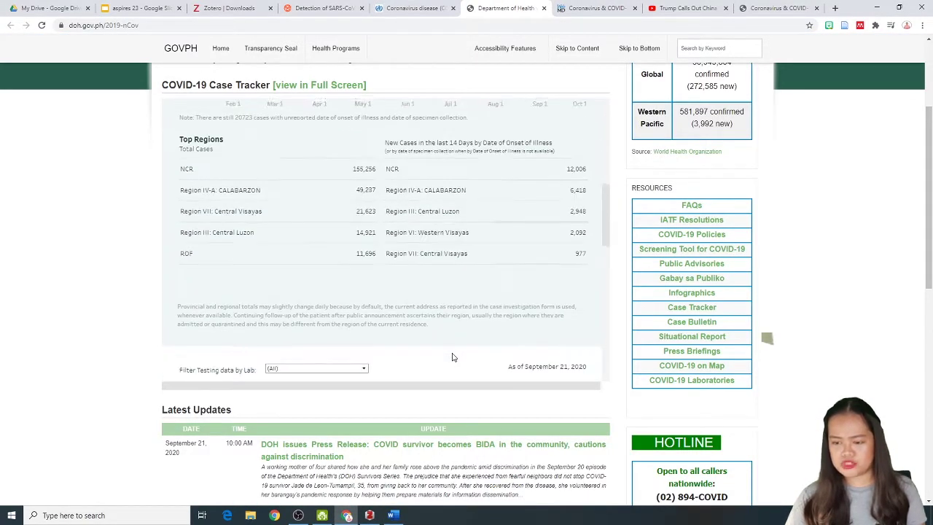
scroll(452, 357, "up", 3)
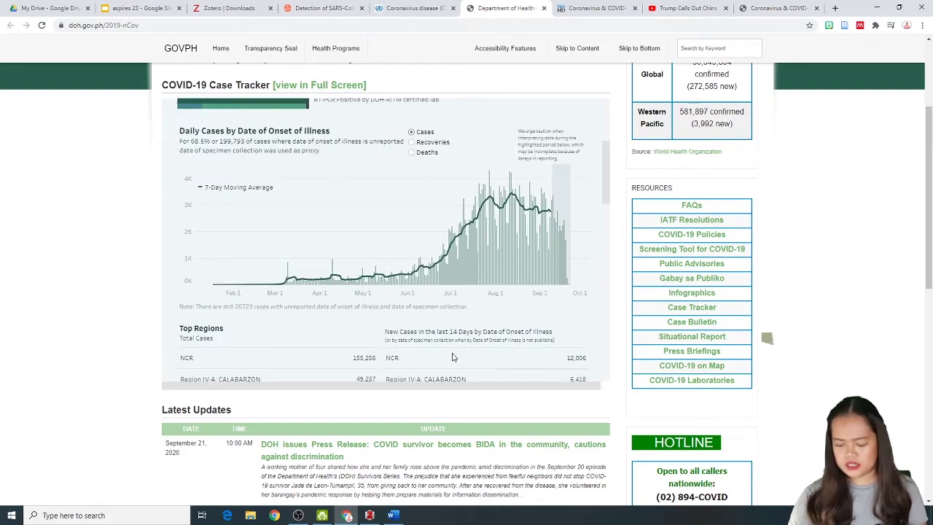
key("Print")
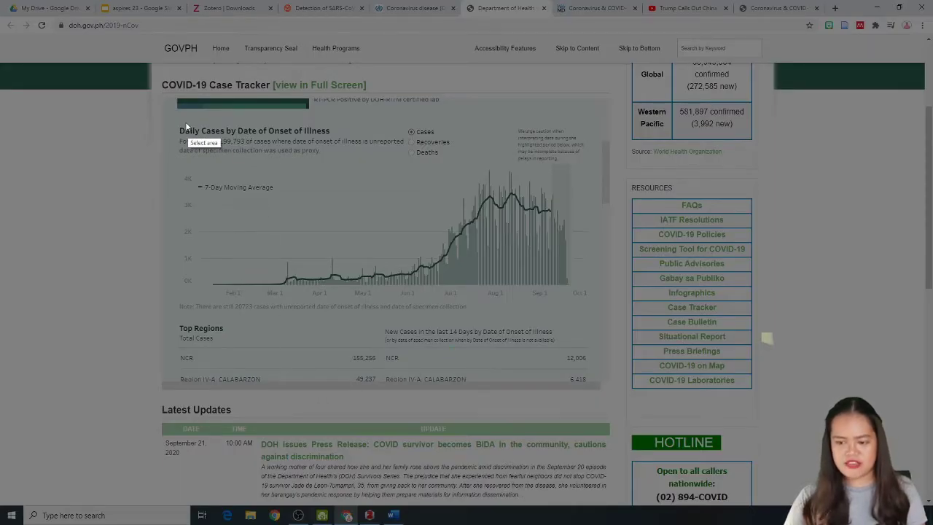
left_click_drag(163, 121, 610, 312)
left_click(573, 322)
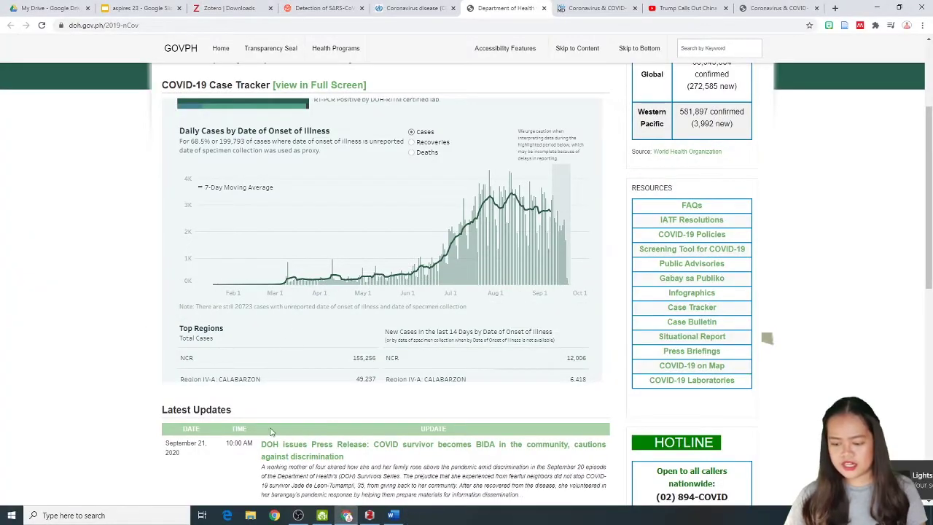
- Paste the chart into the Word document and begin typing 'Figure' on the line below
left_click(357, 474)
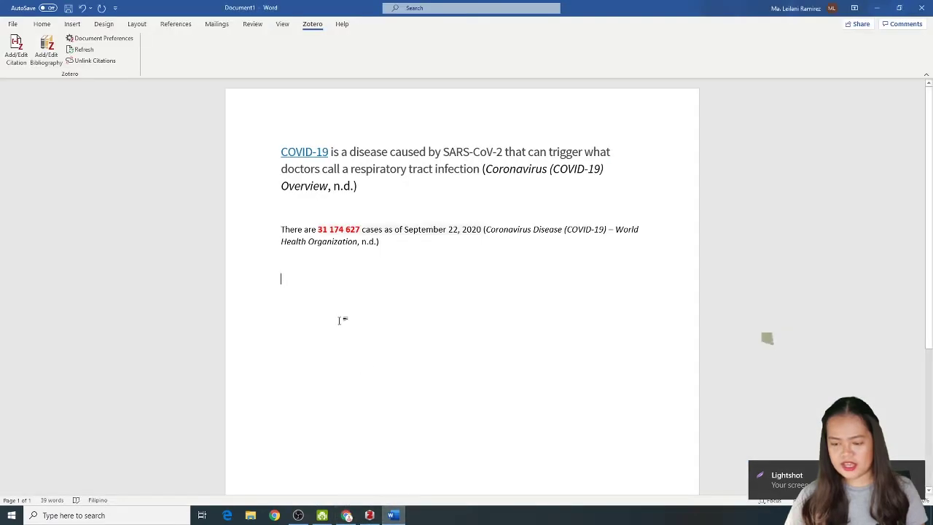
key("ctrl+v")
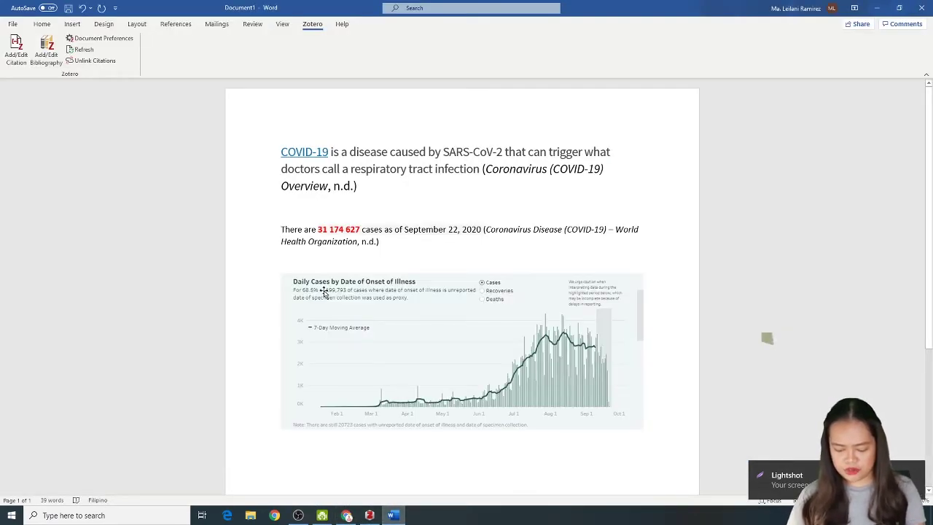
key("Return")
type("Fig")
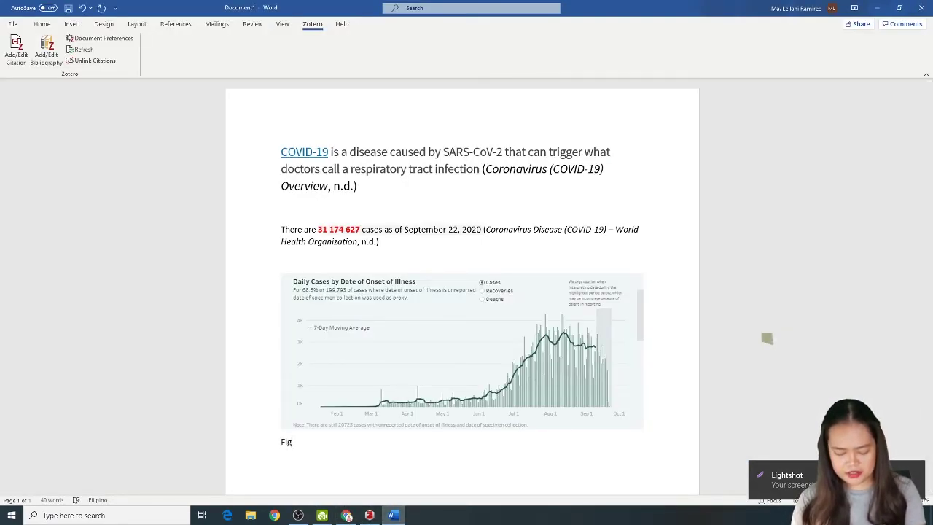
type("urew")
- Fix the typo and complete the caption as 'Figure 1 Daily Cases by Date Onset of Illness'
key("BackSpace")
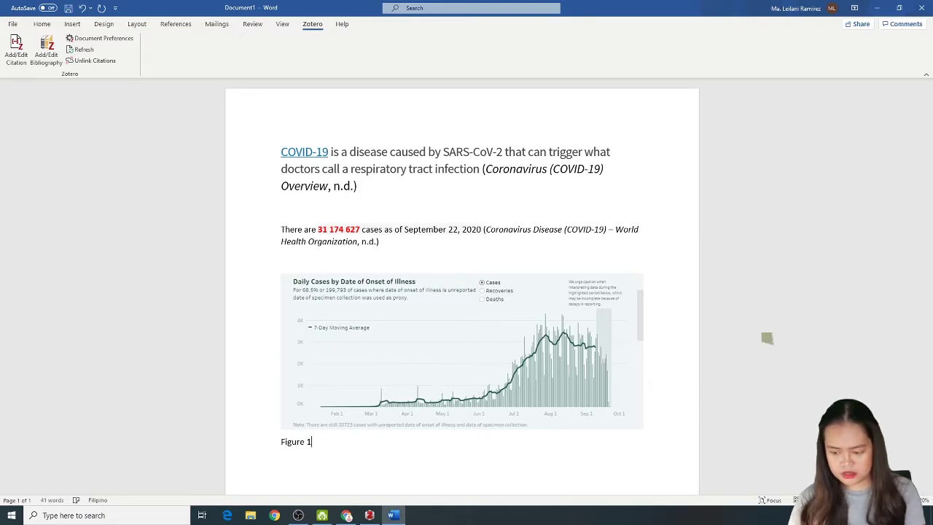
type("1 Daily")
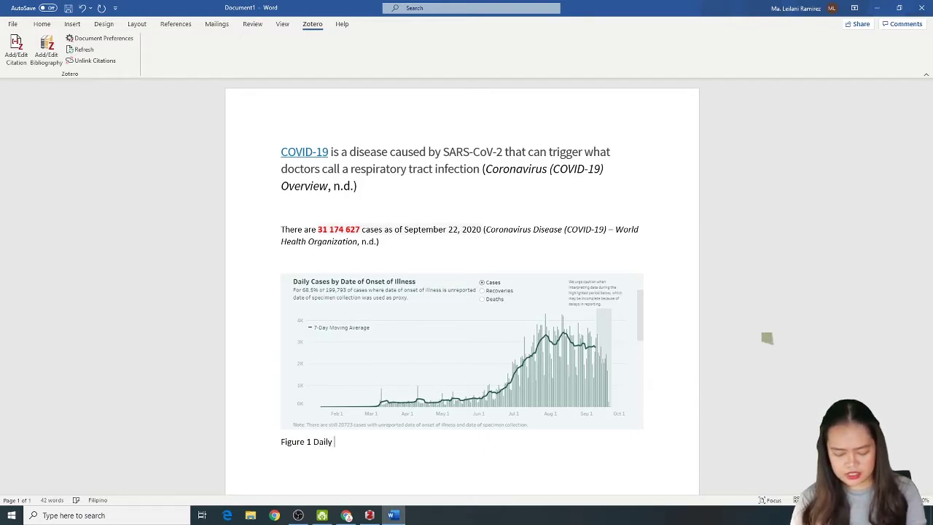
type(" Cases")
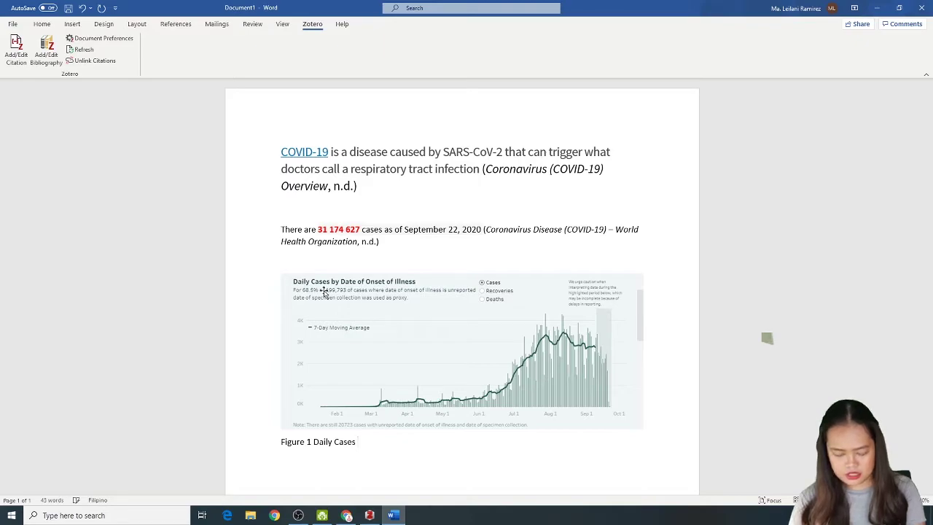
type(" by Date ")
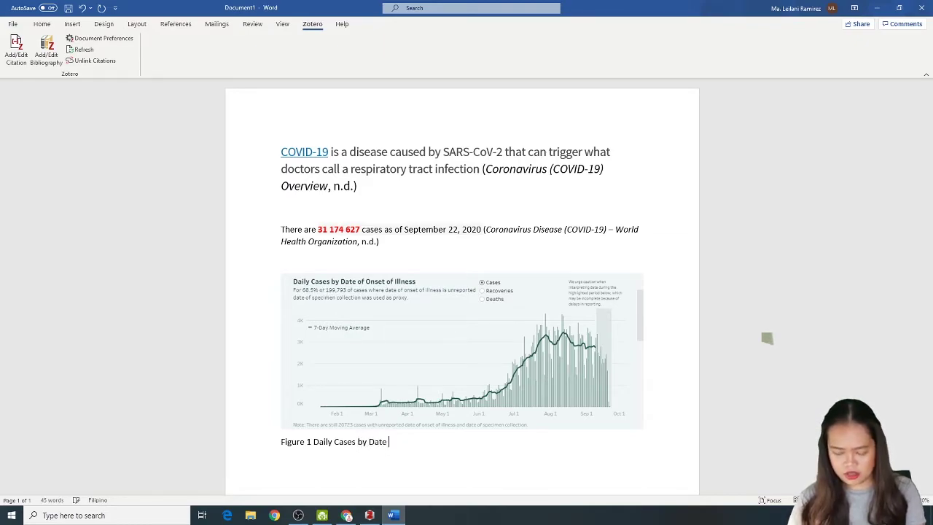
type("Onset")
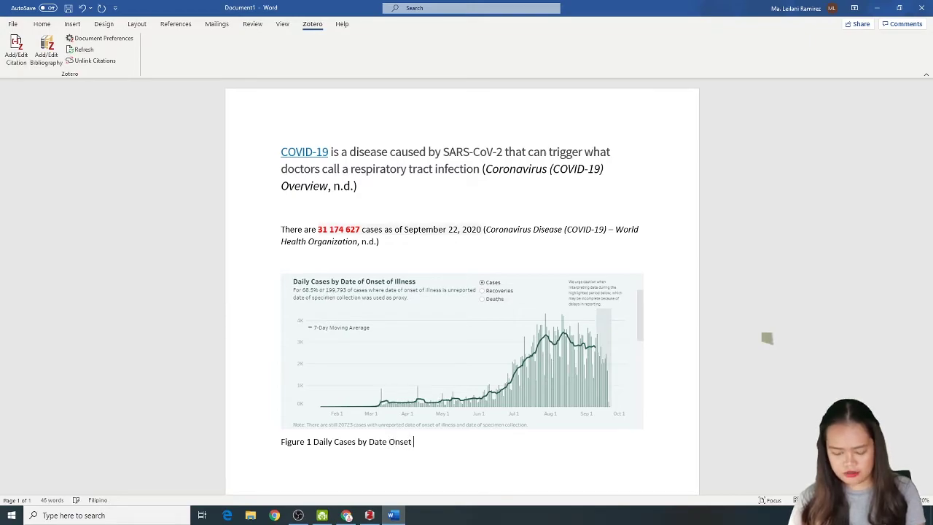
type(" of Illness")
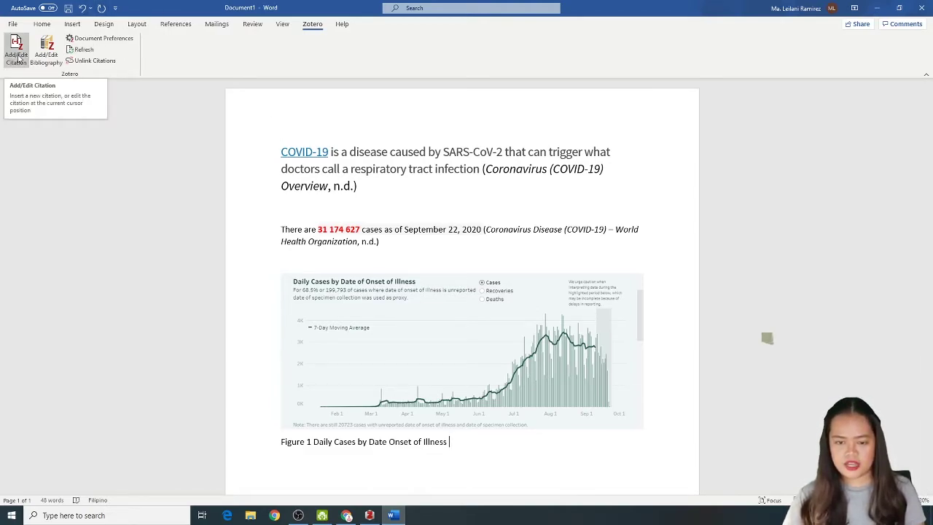
- Insert a Zotero citation of the Information on Epidemiology and Health System Capacity dashboard after the caption
left_click(18, 53)
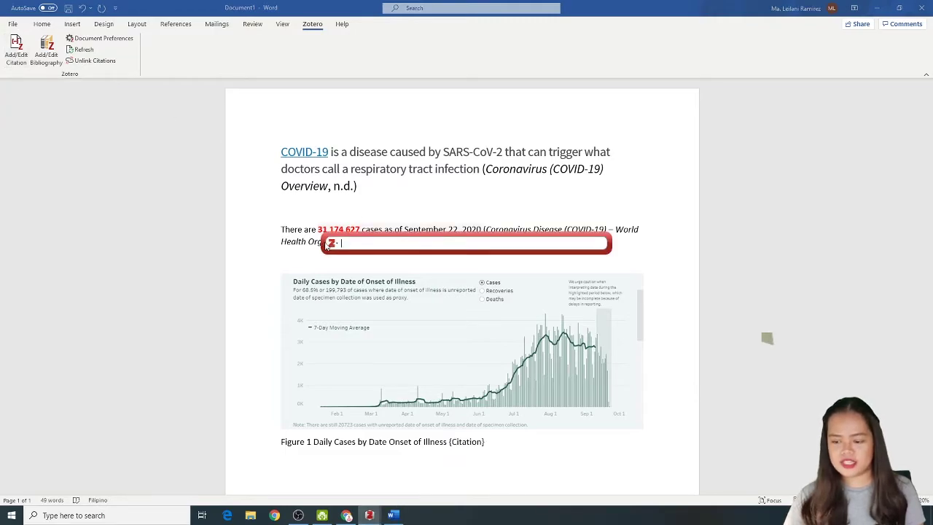
left_click(333, 244)
left_click(360, 266)
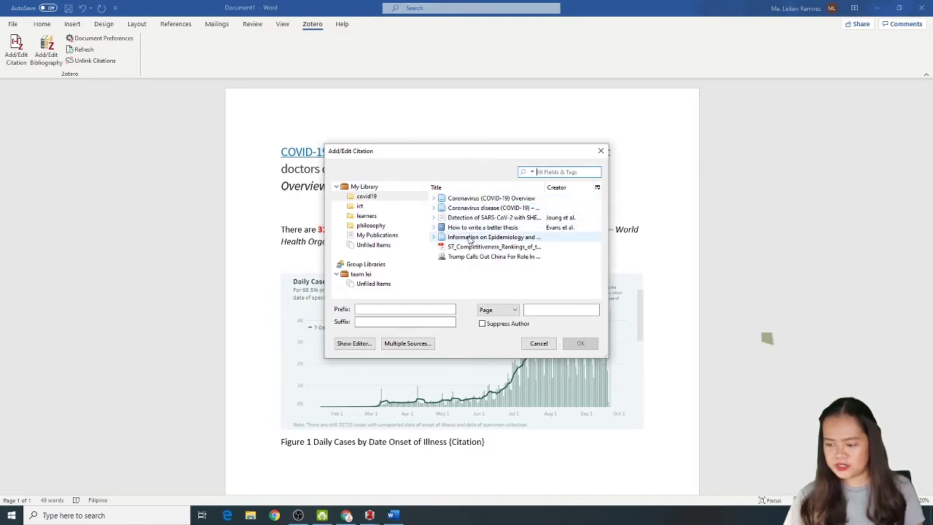
left_click(470, 209)
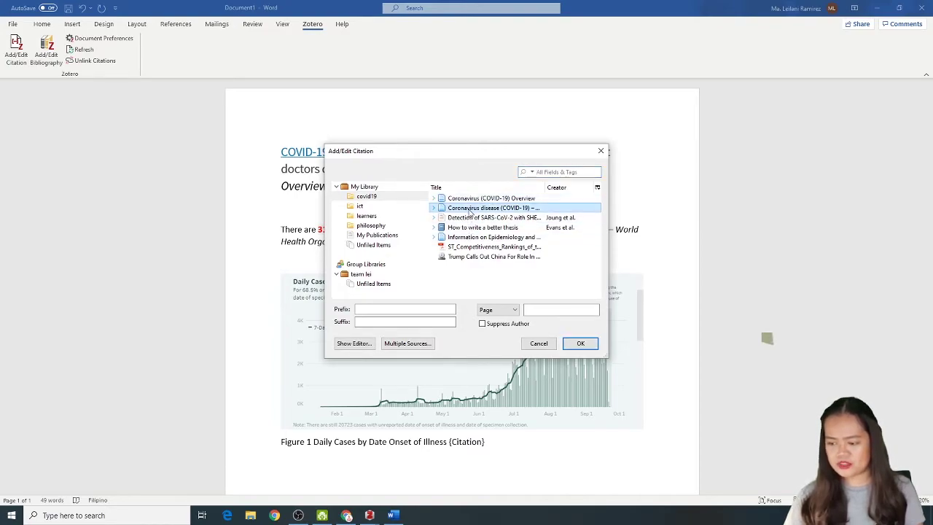
left_click(474, 237)
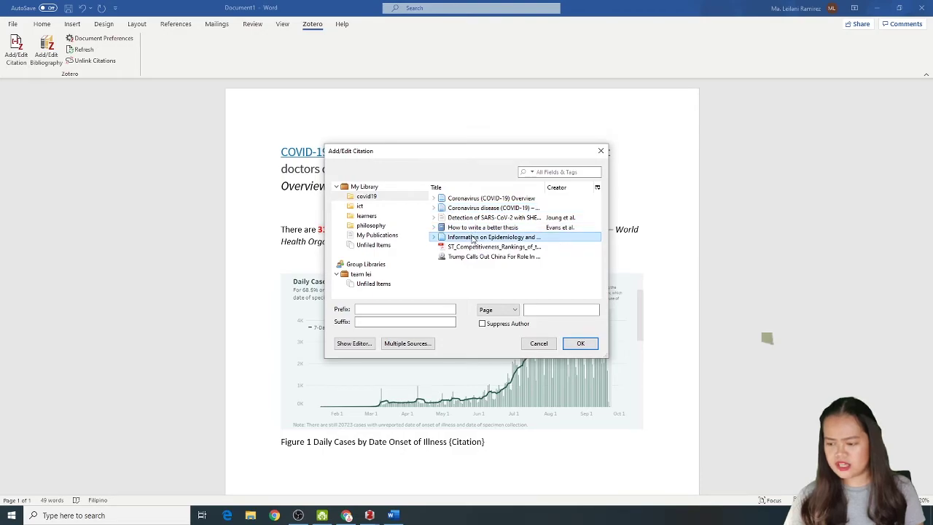
left_click(581, 344)
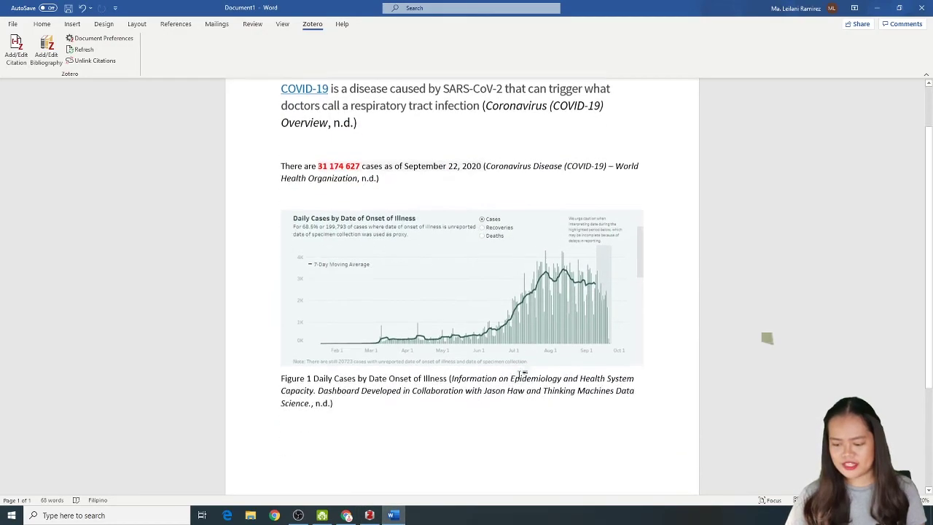
key("Return")
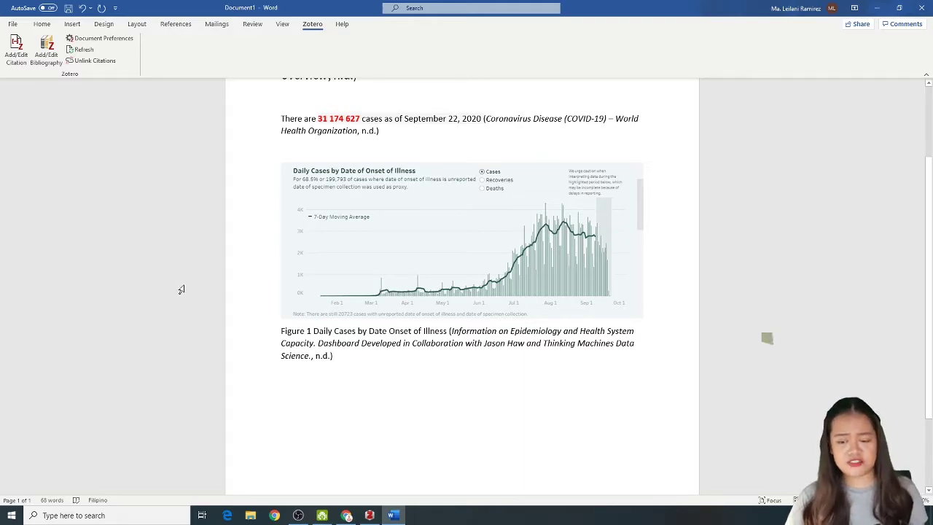
- Insert the Zotero bibliography below the caption with a REFERENCES heading and blank spacing lines
left_click(45, 58)
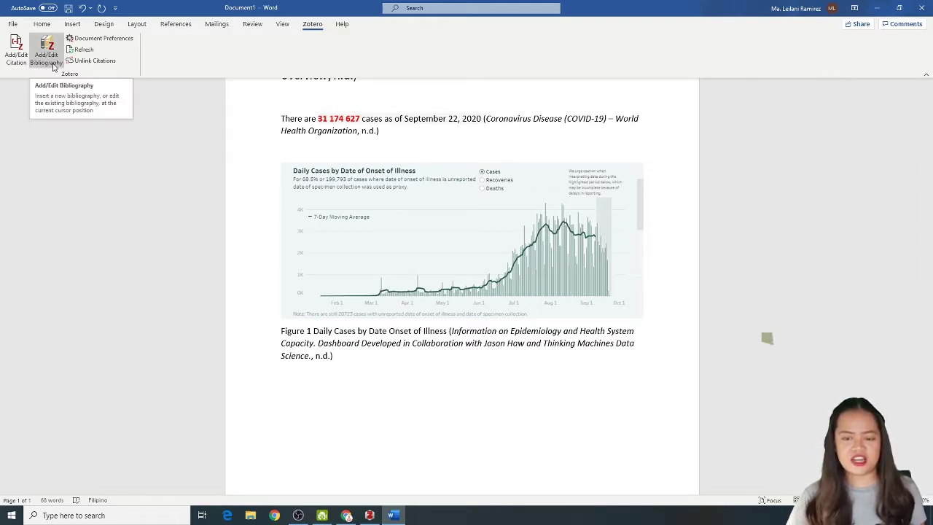
left_click(54, 66)
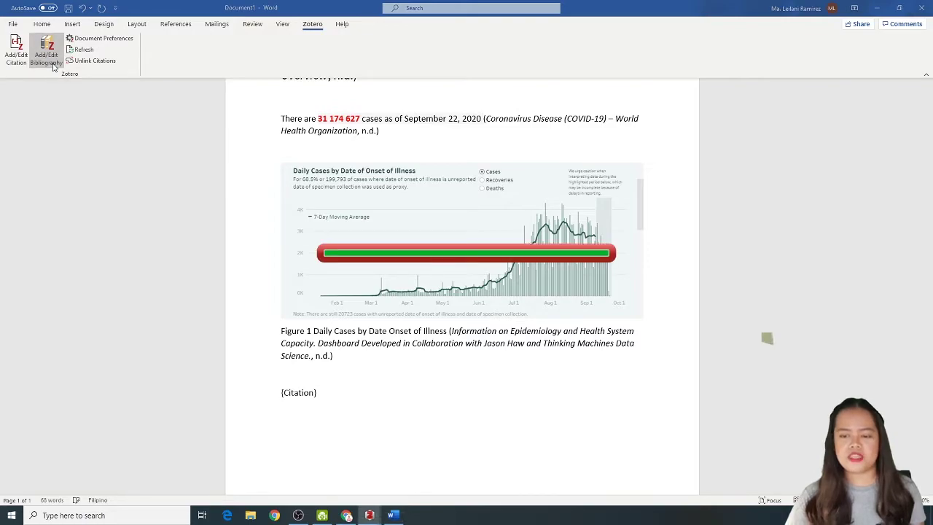
scroll(336, 295, "down", 3)
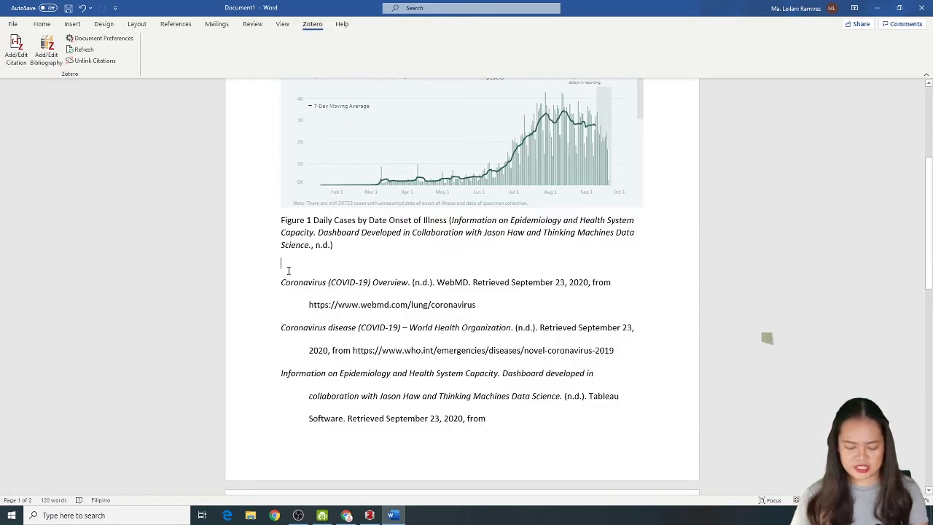
type("REFR")
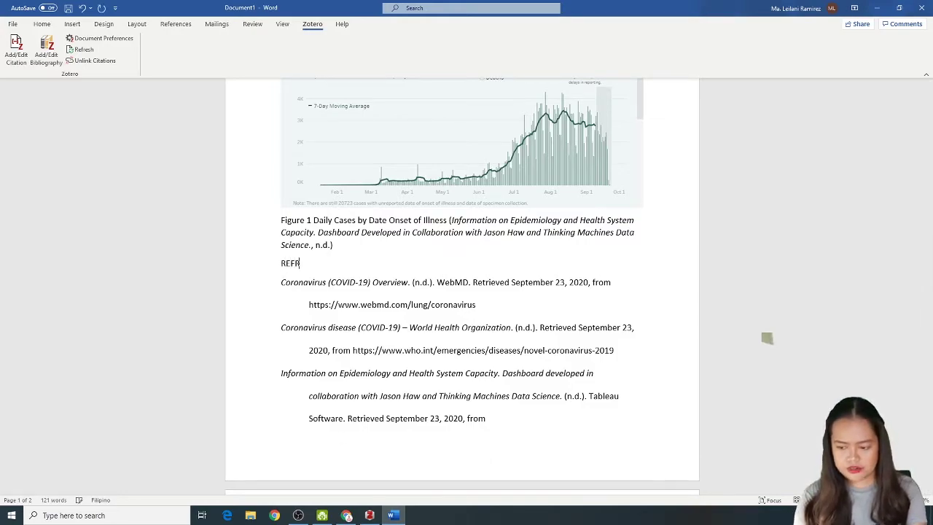
type("ERENCES")
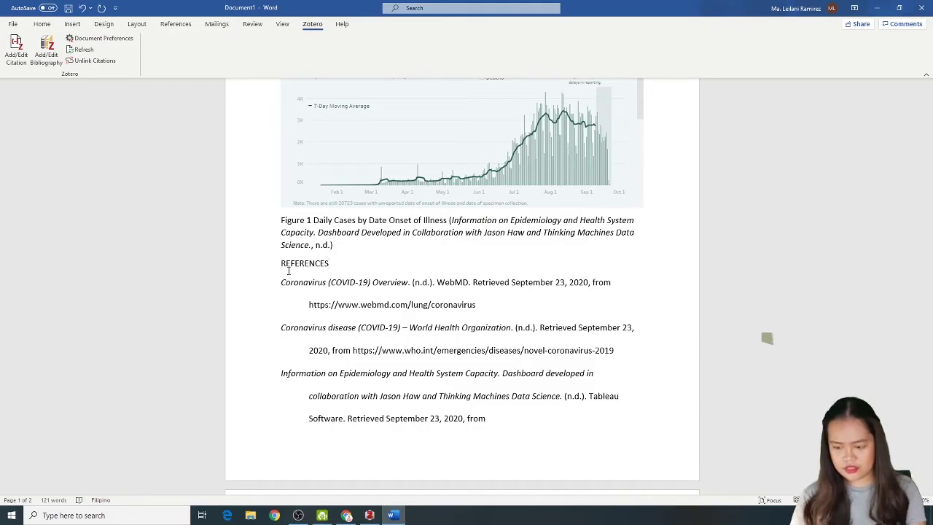
key("Return")
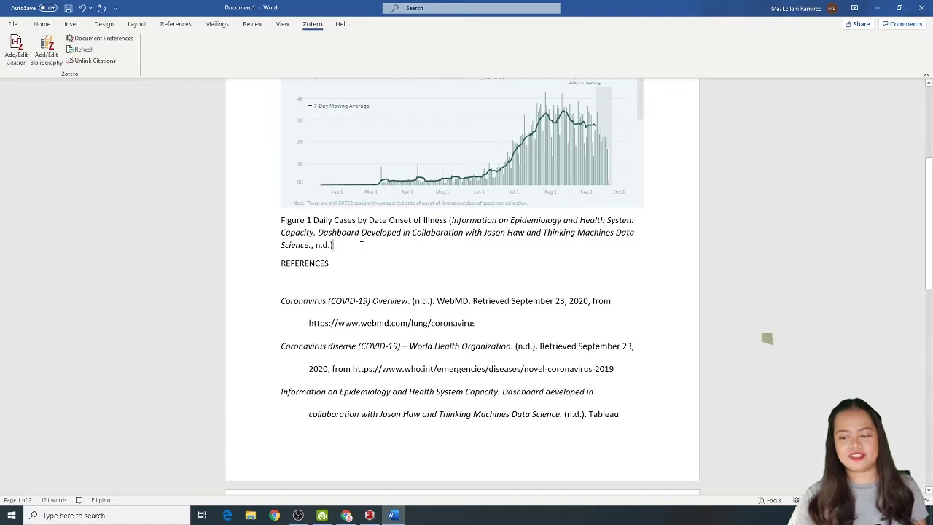
key("Return")
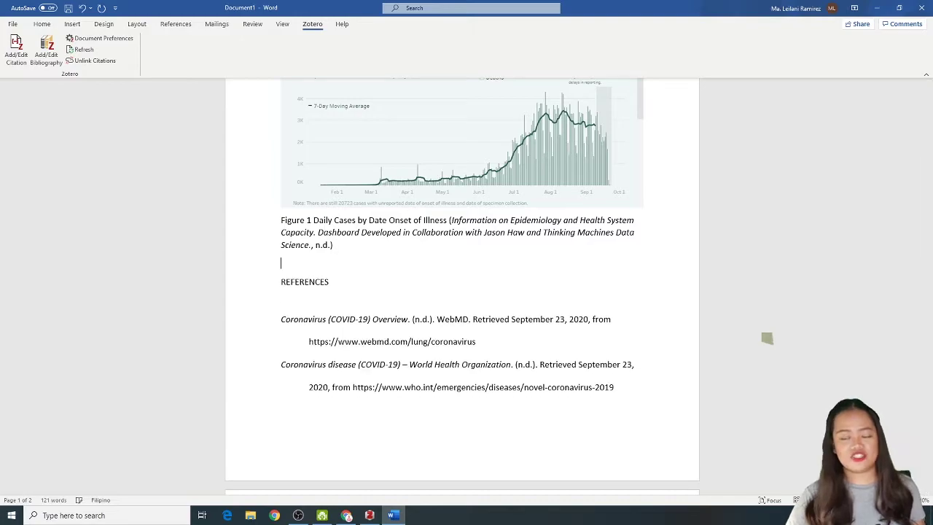
- Leave Word, return to zotero.org's Groups page, and start Create a New Group
left_click(879, 10)
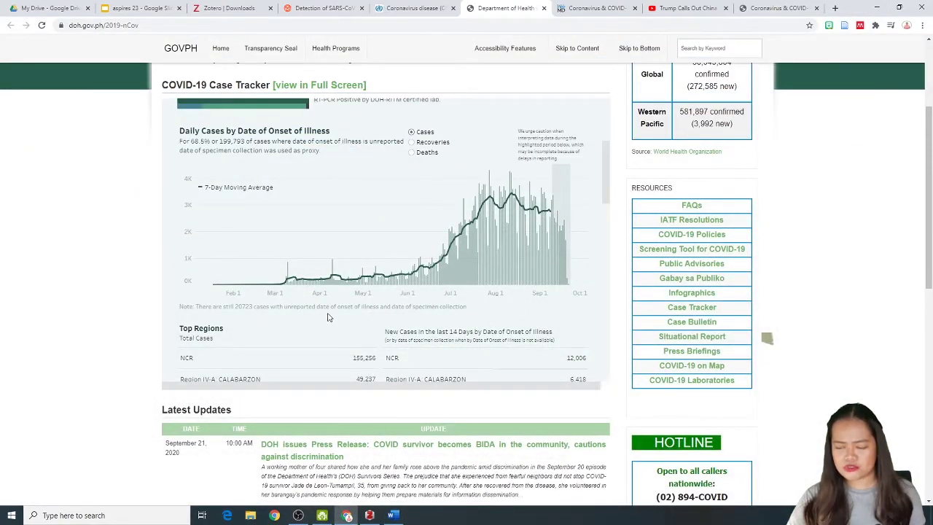
left_click(212, 8)
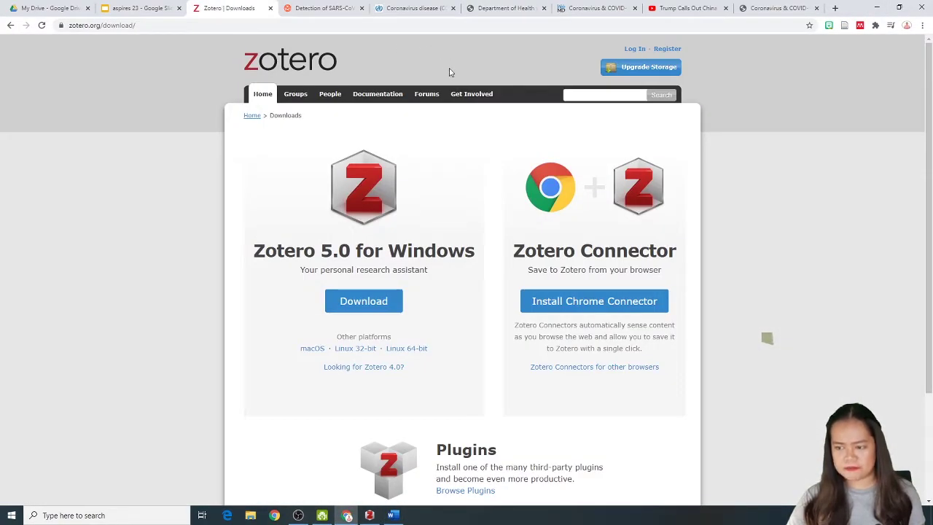
left_click(9, 26)
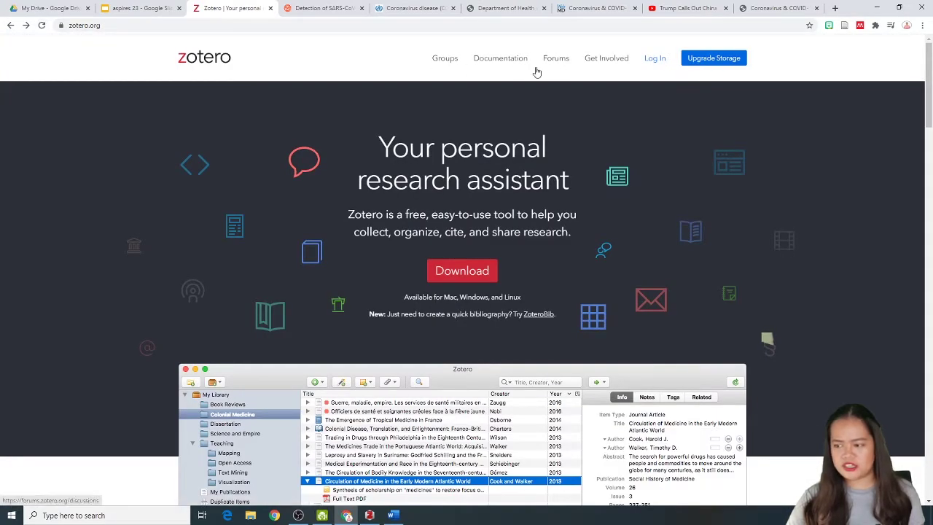
left_click(444, 59)
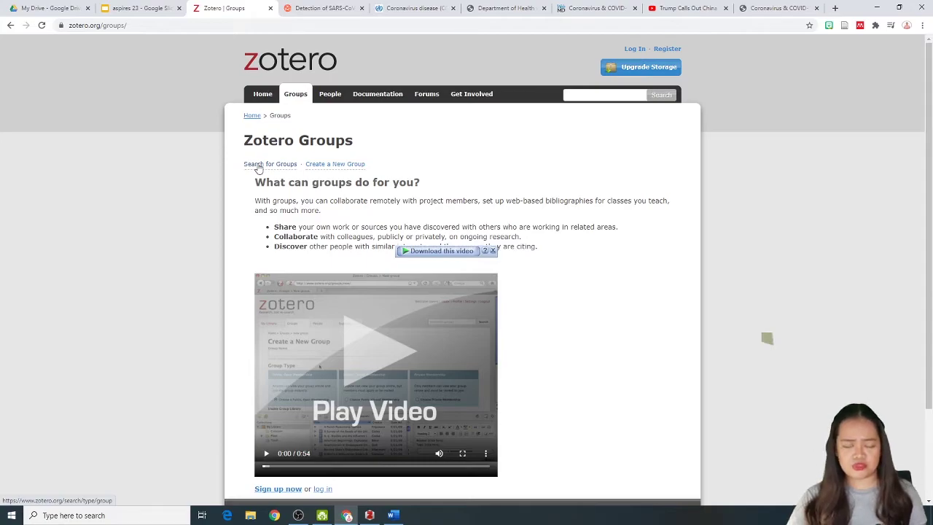
left_click(336, 165)
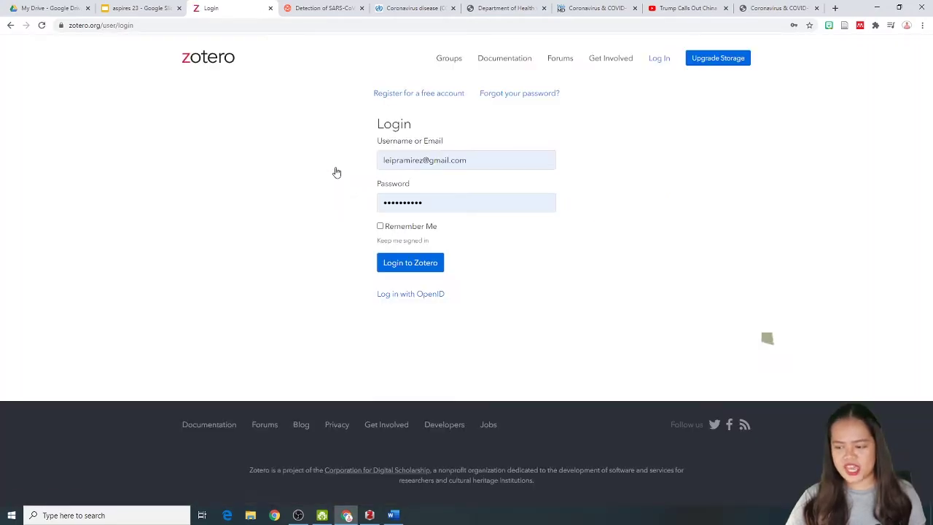
- Log in, name the new group ASPIRES, and choose Private Membership
left_click(404, 263)
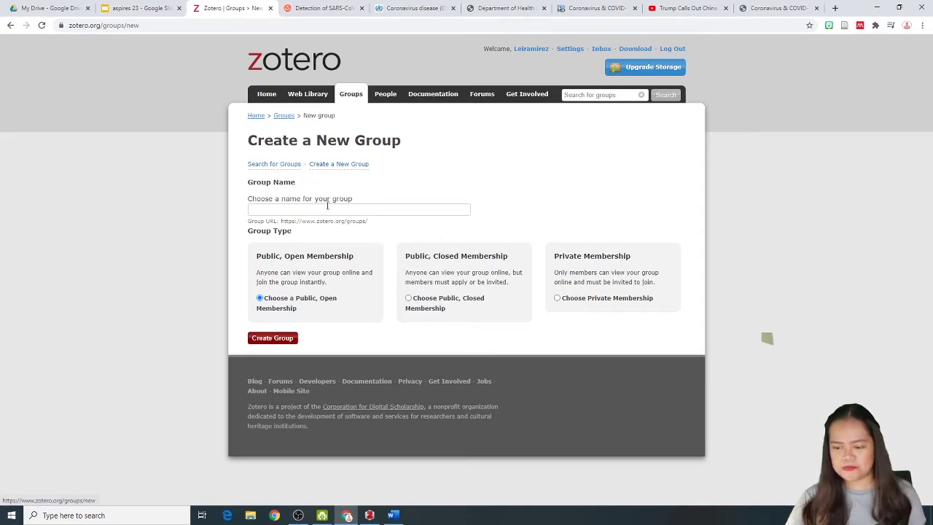
left_click(295, 208)
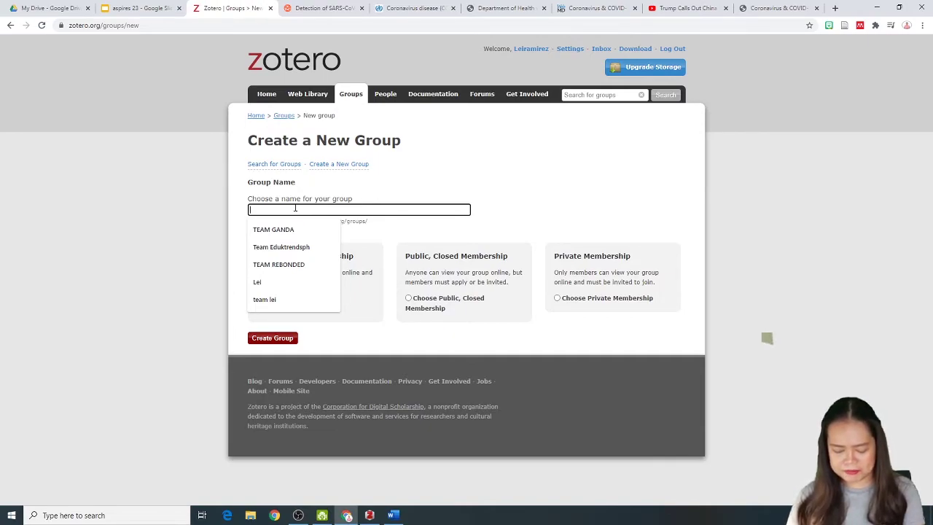
type("A")
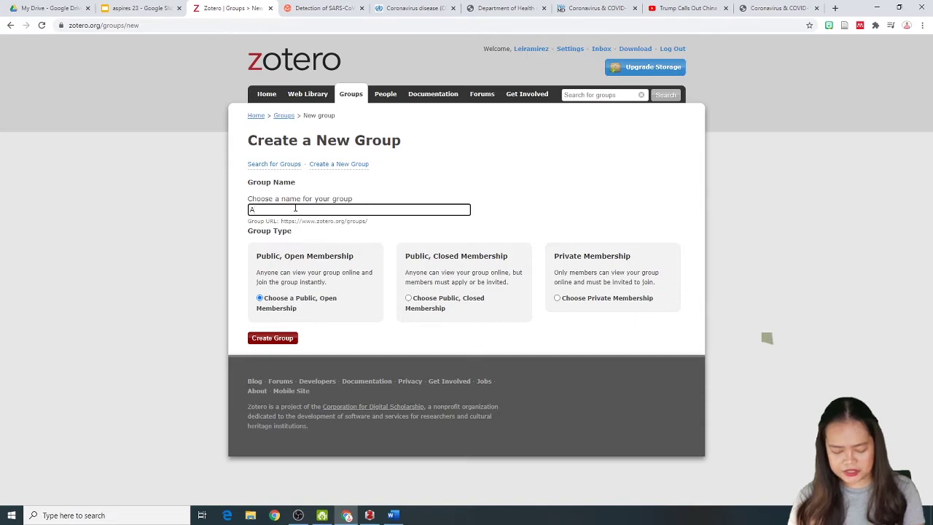
type("SPIRES")
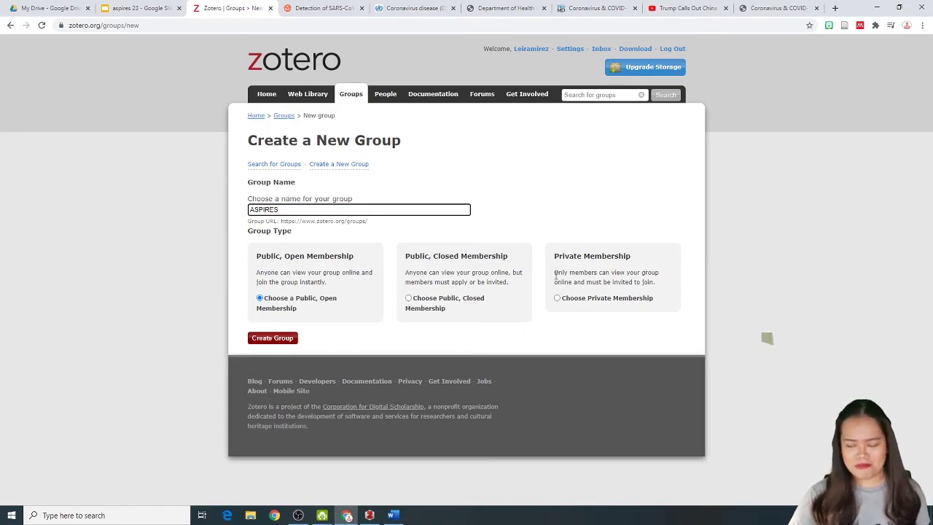
left_click(557, 299)
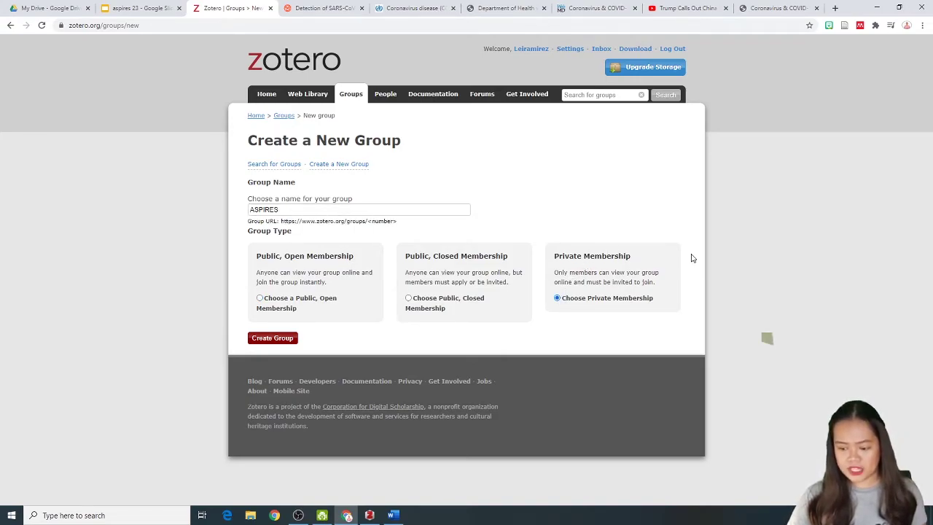
- Create the ASPIRES group, review its settings, and go to Members Settings
left_click(294, 338)
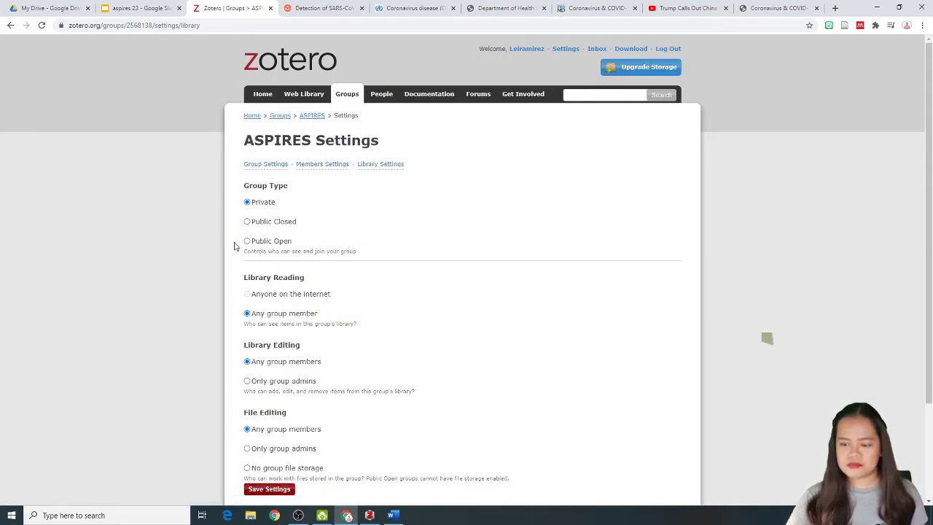
scroll(264, 370, "down", 1)
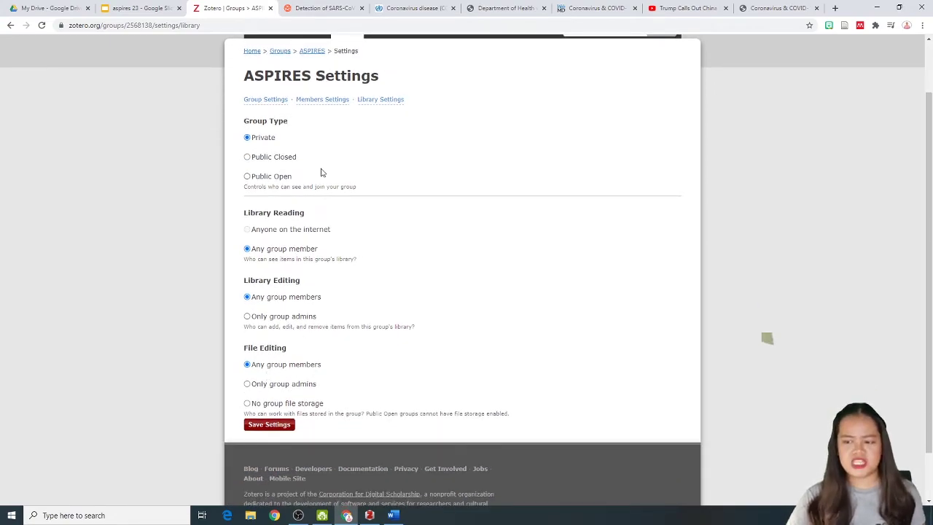
left_click(326, 102)
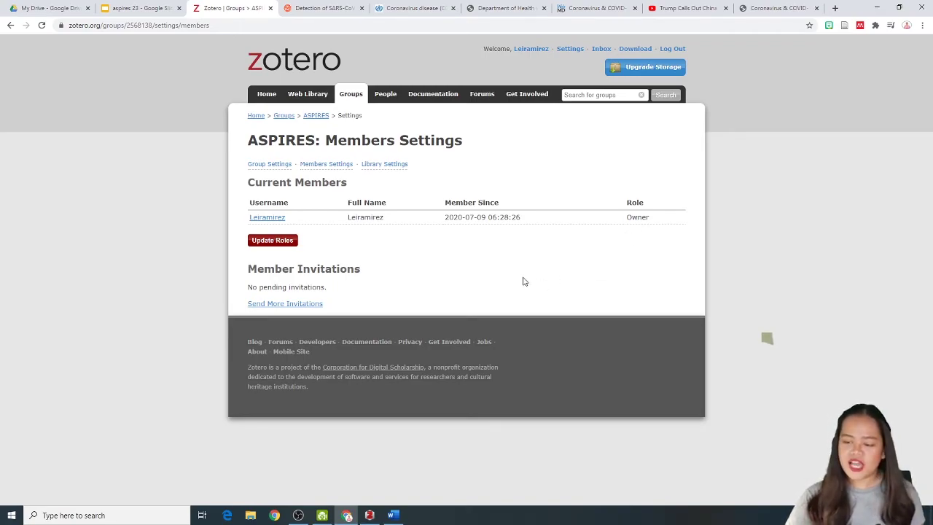
- Open Send More Invitations for ASPIRES, focus the invite box, then bring up desktop Zotero
left_click(270, 306)
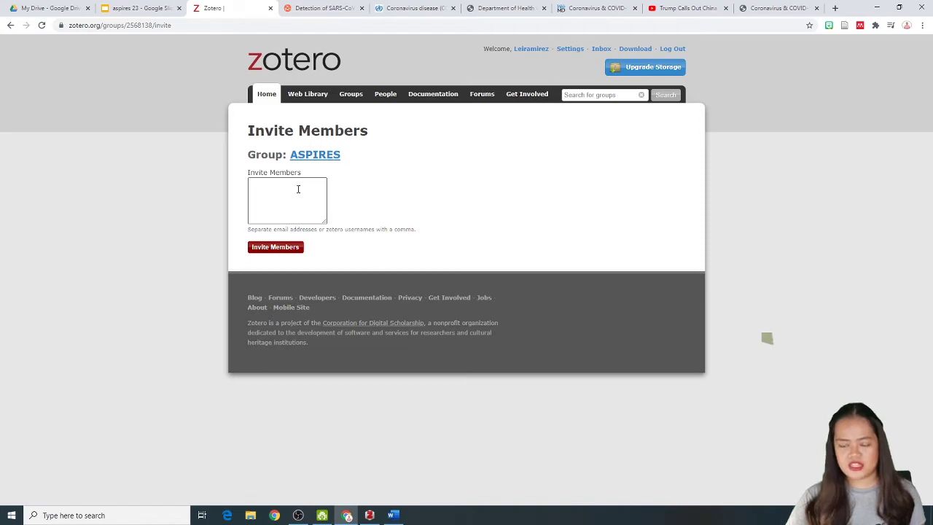
left_click(299, 188)
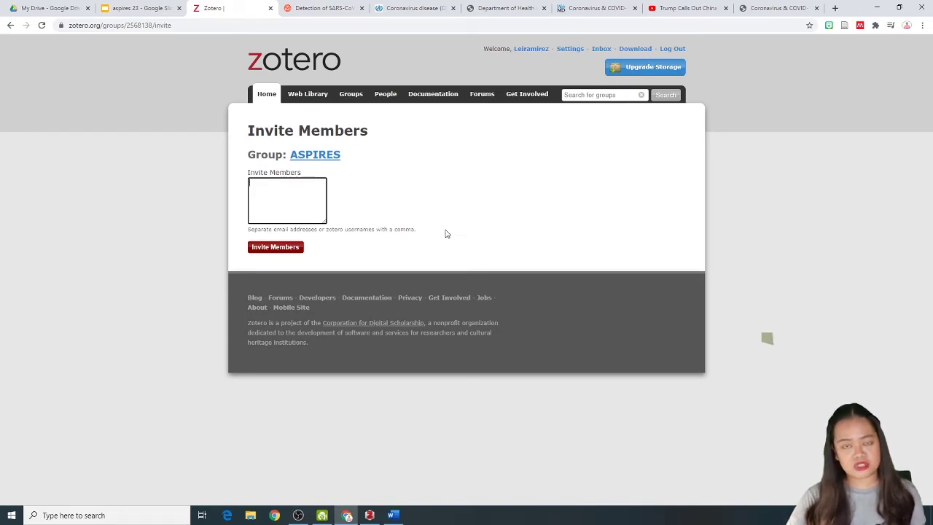
left_click(369, 516)
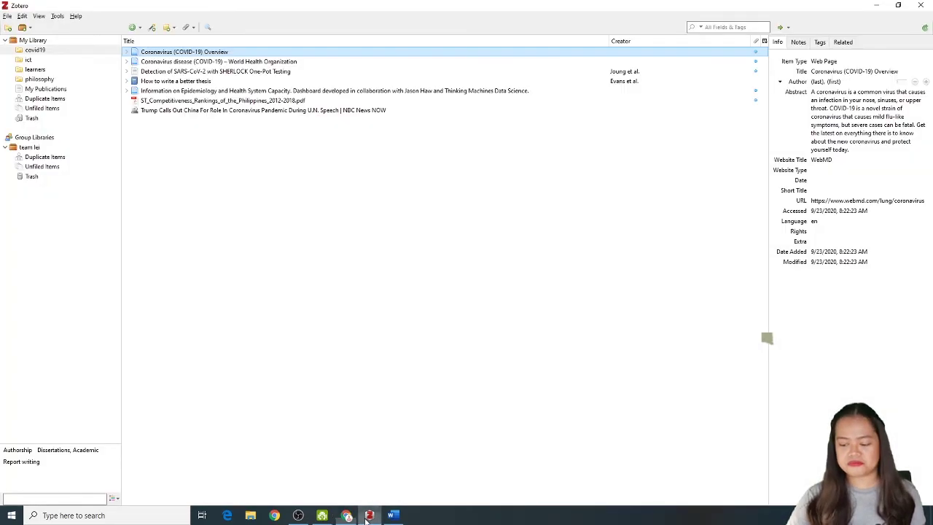
- Sync desktop Zotero, view the new empty ASPIRES group library, and minimize Zotero
left_click(924, 27)
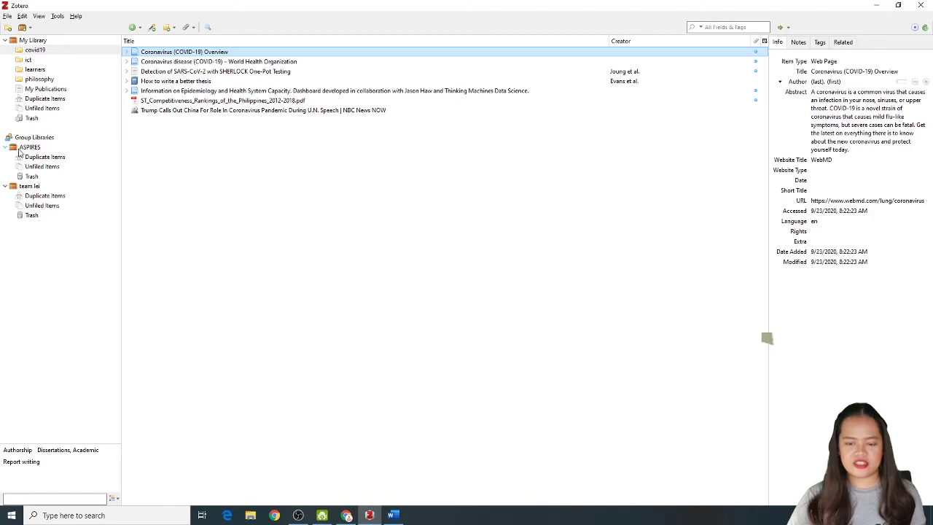
left_click(21, 148)
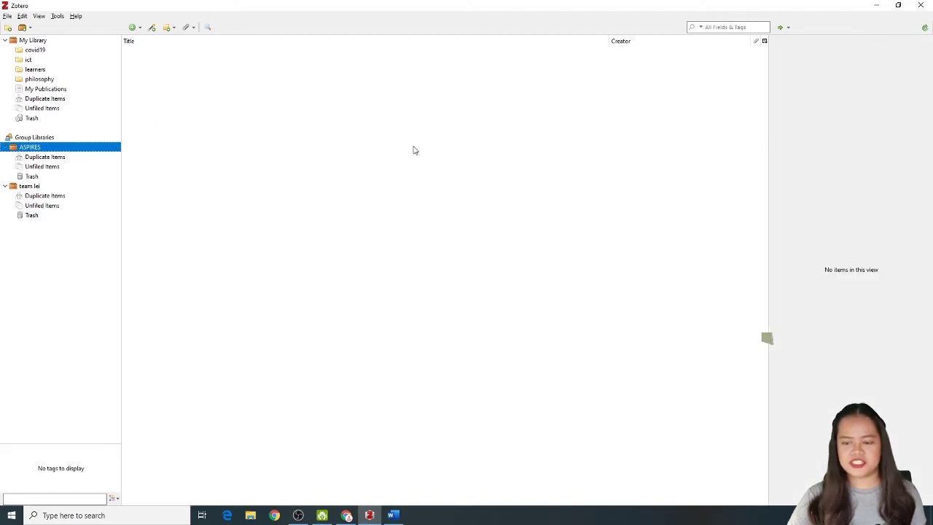
left_click(877, 6)
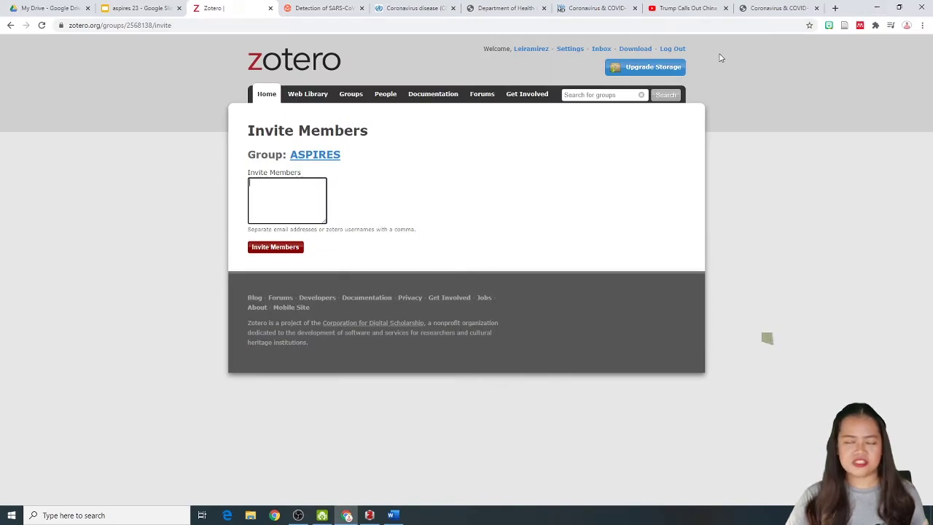